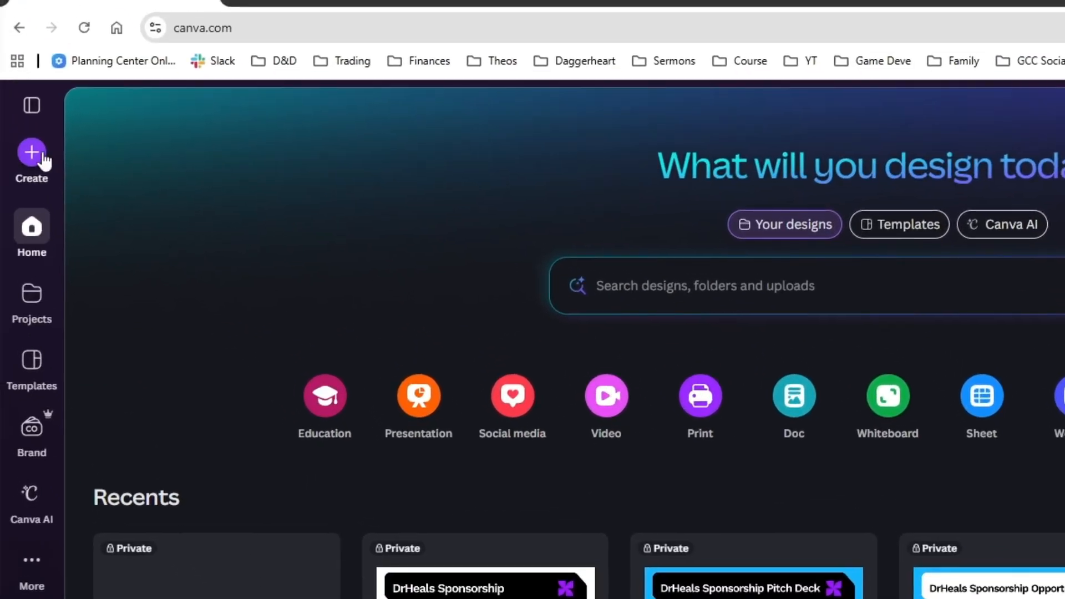
# Create a new custom-size design using the recent 1080 × 1080 px square preset.
pyautogui.click(41, 157)
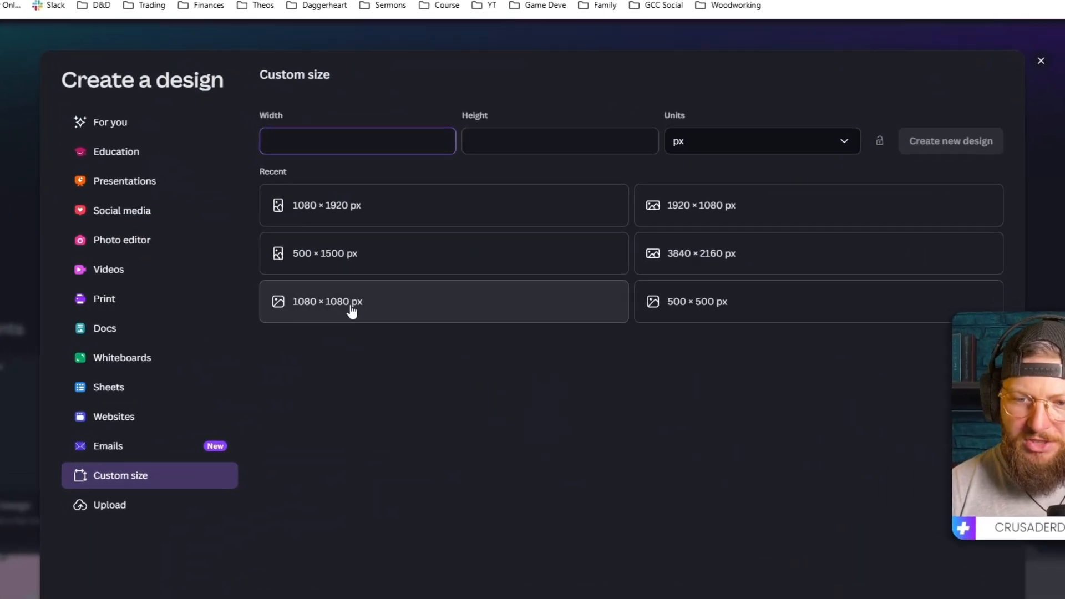
pyautogui.click(335, 309)
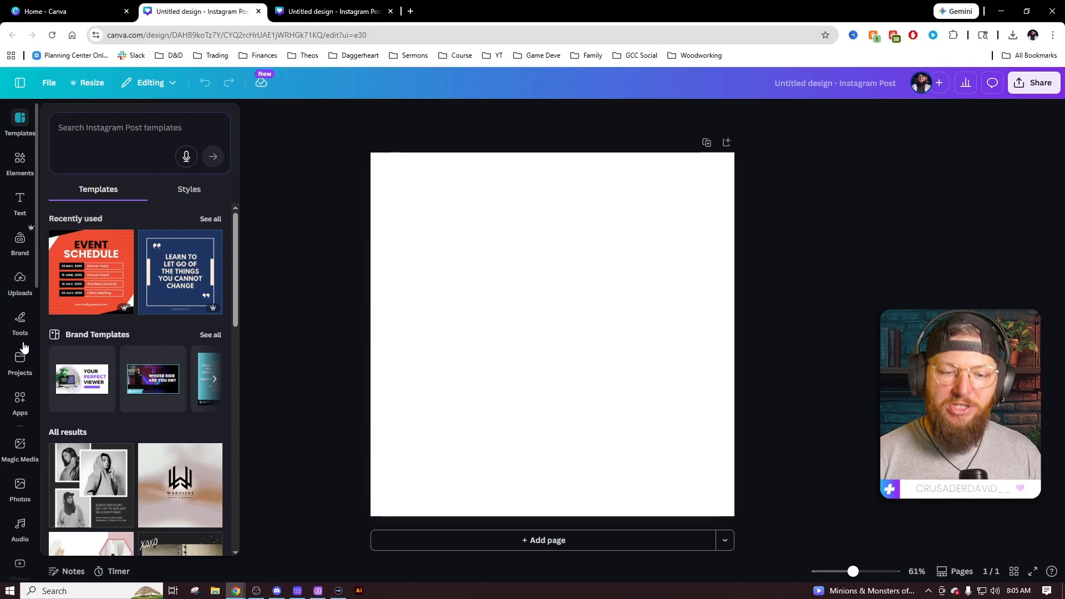
# Search Apps for 'typestudi', open TypeStudio and scroll down to its Game Legos template.
pyautogui.click(19, 402)
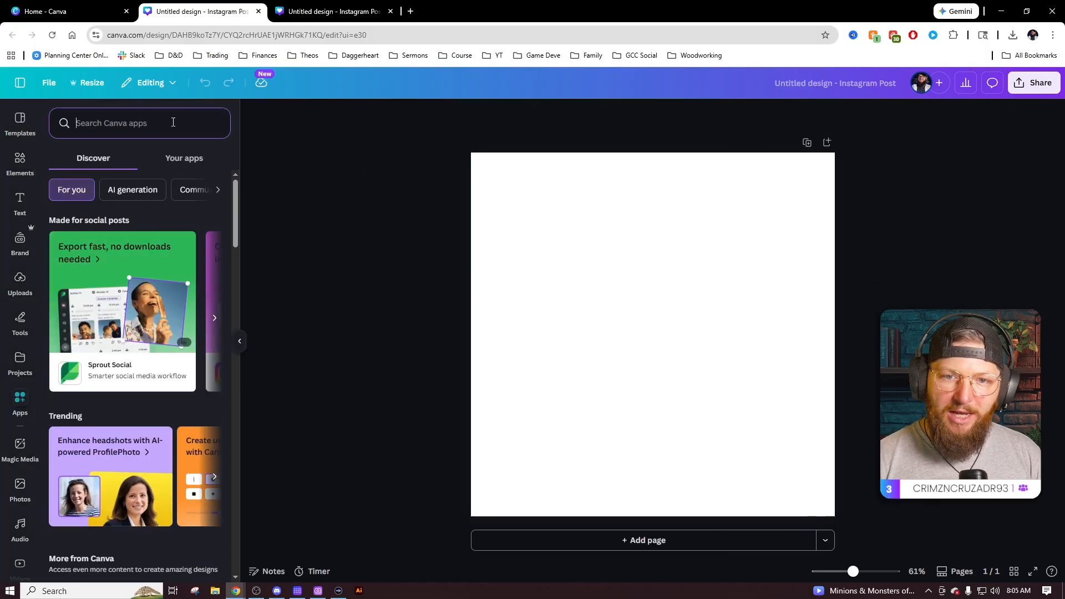
pyautogui.write('typestudio')
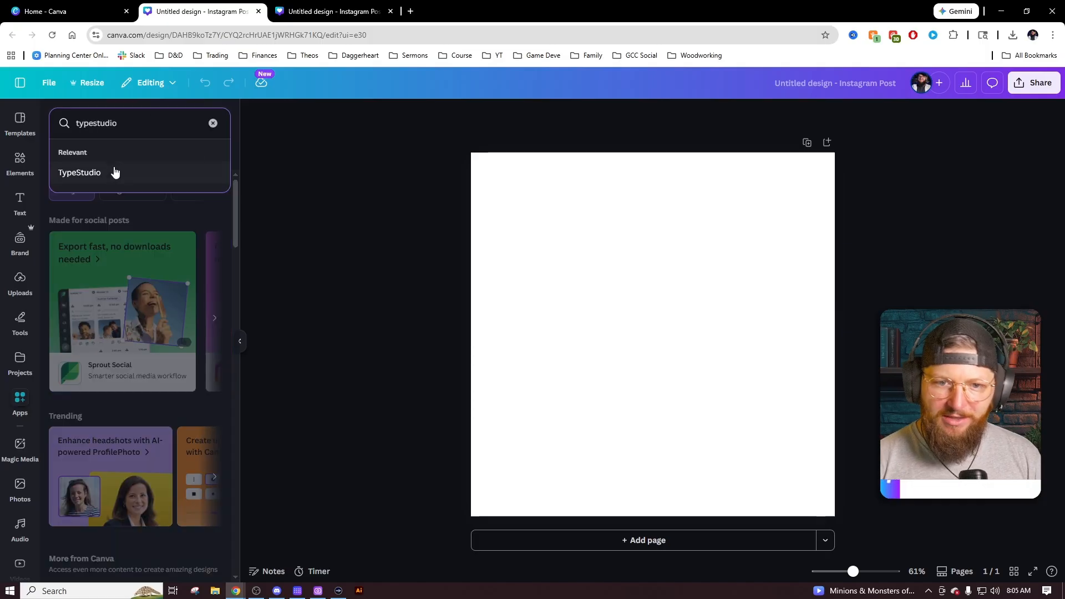
pyautogui.click(115, 173)
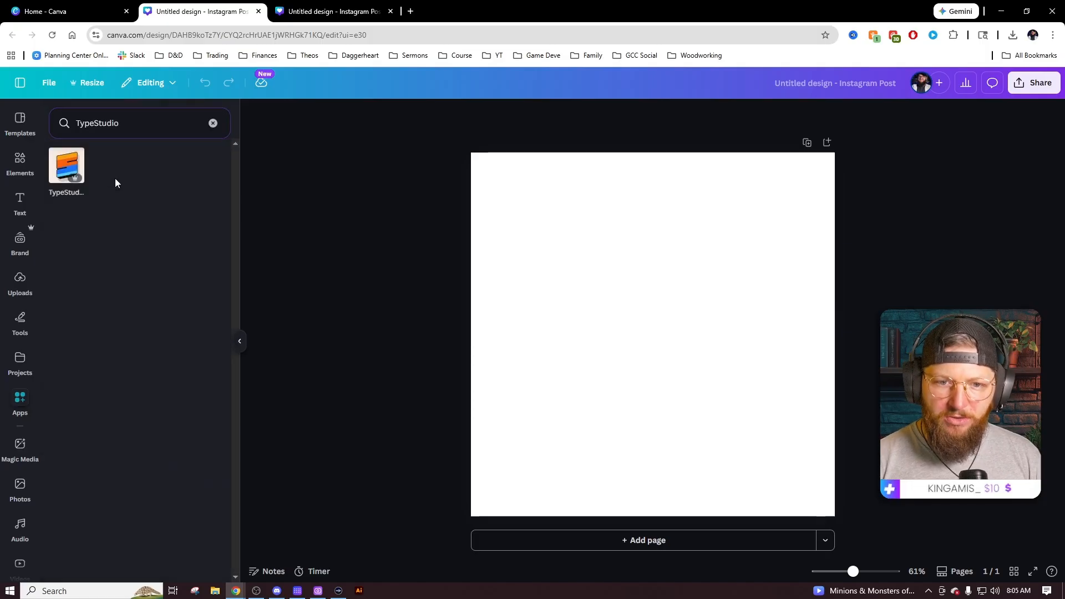
pyautogui.click(63, 169)
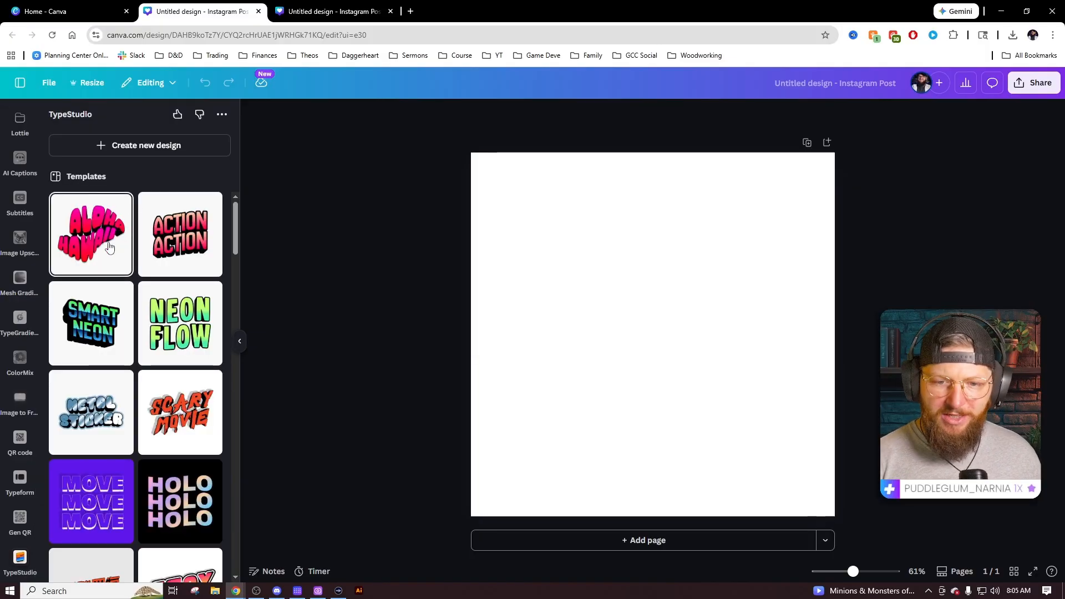
pyautogui.scroll(-5, 122, 425)
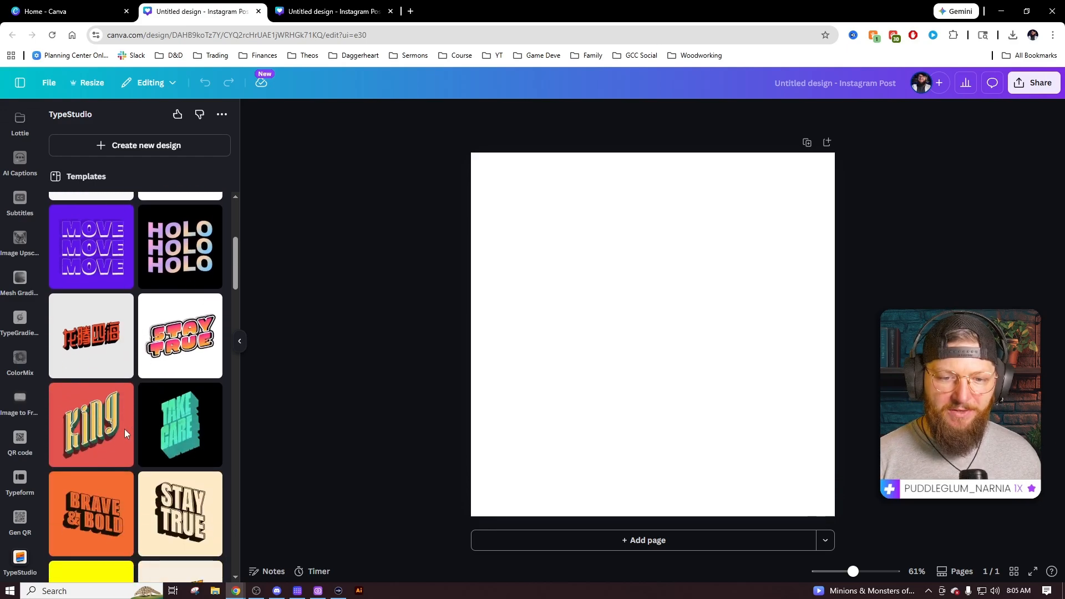
pyautogui.scroll(-5, 124, 428)
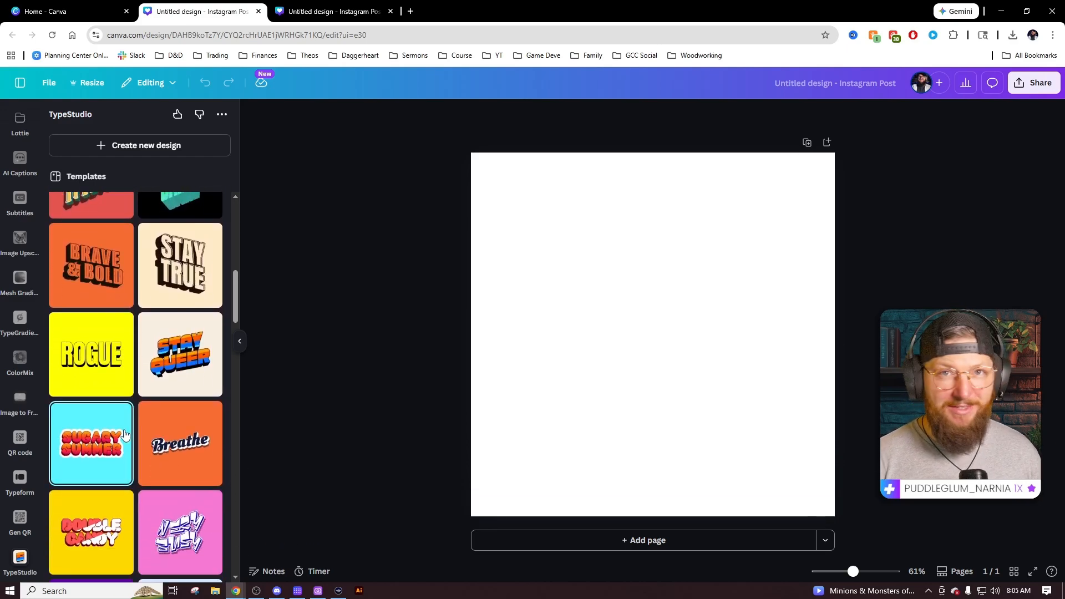
pyautogui.scroll(-5, 124, 433)
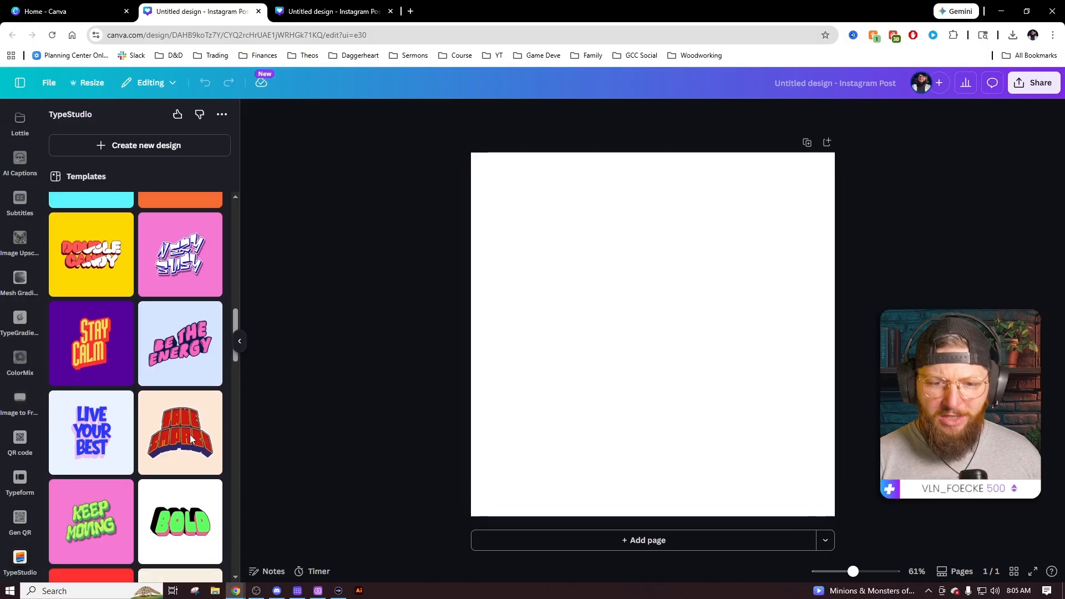
pyautogui.scroll(-3, 192, 435)
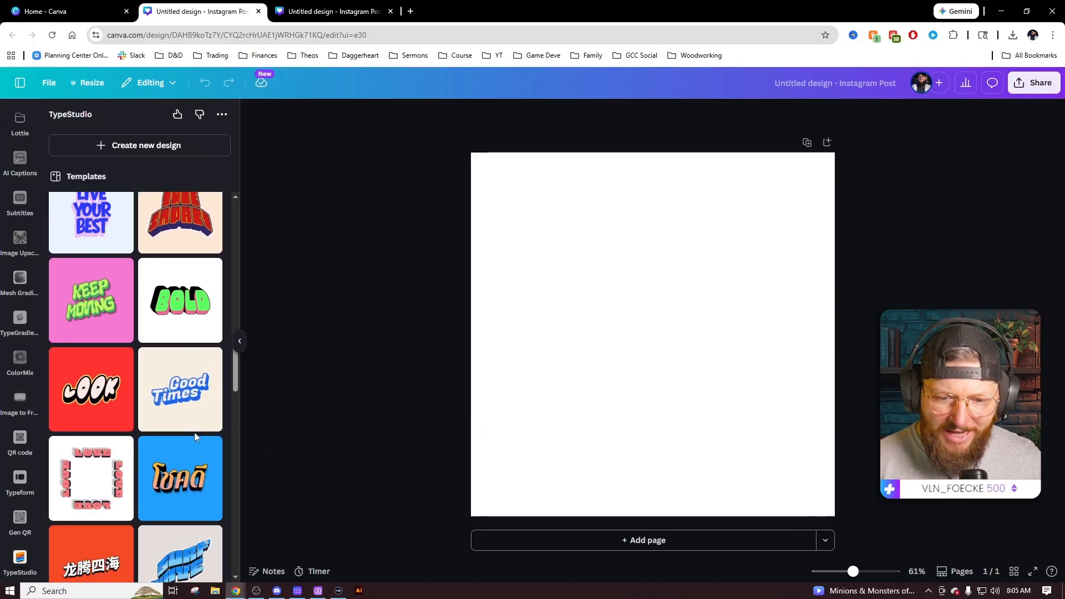
pyautogui.scroll(-6, 194, 433)
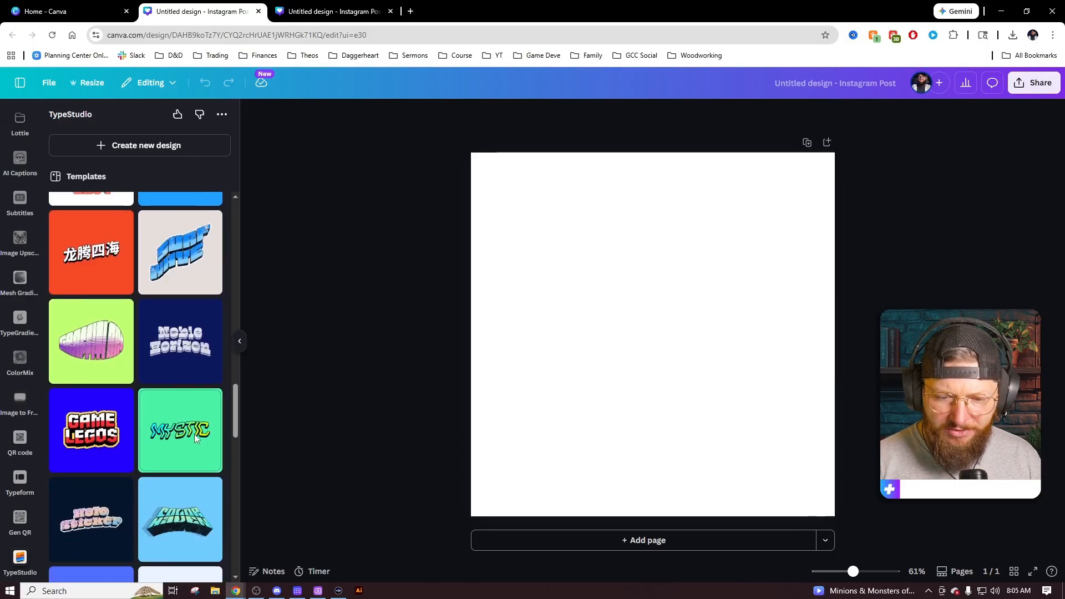
pyautogui.scroll(-2, 194, 434)
pyautogui.click(98, 356)
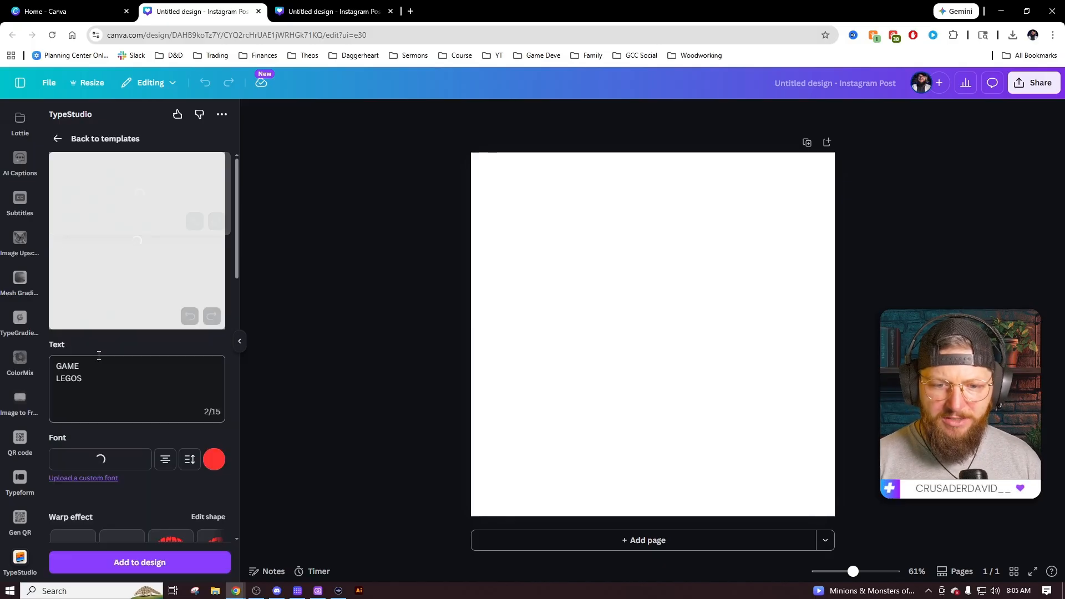
pyautogui.moveTo(100, 377); pyautogui.dragTo(37, 366)
pyautogui.press('BackSpace')
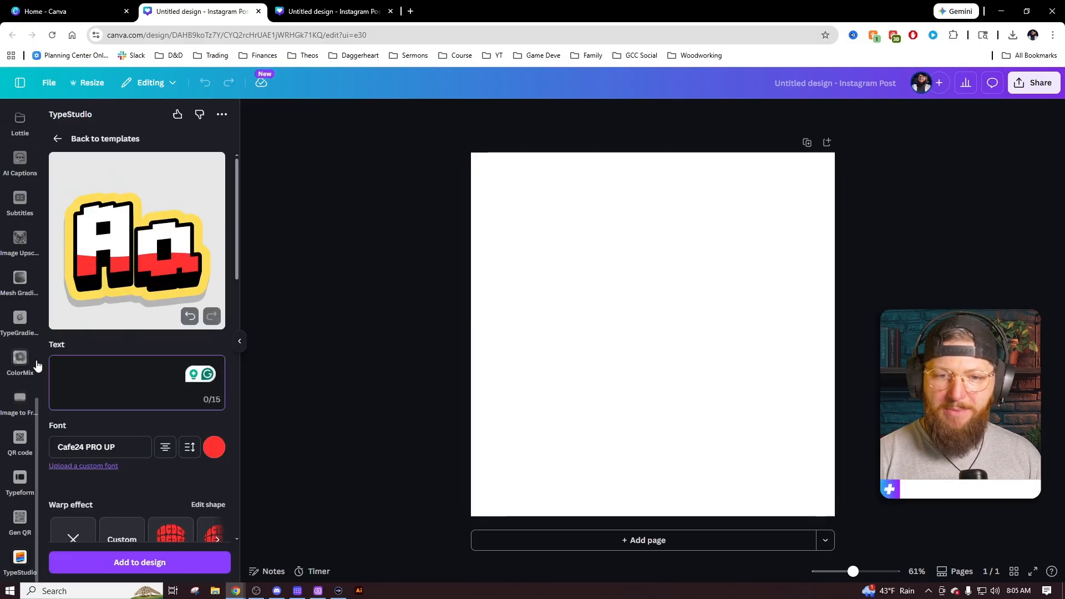
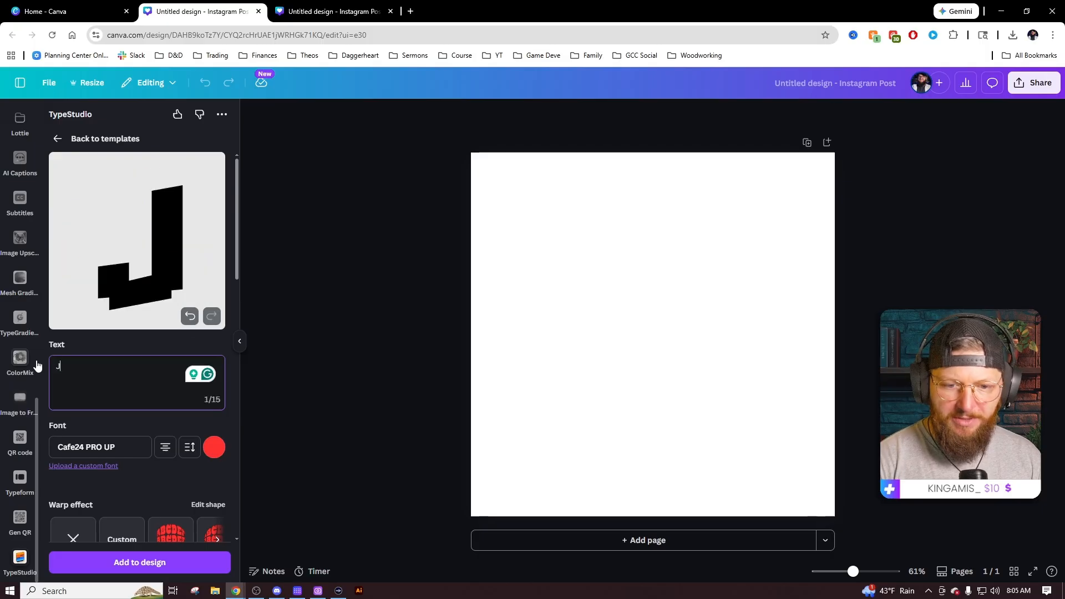
pyautogui.press('Return')
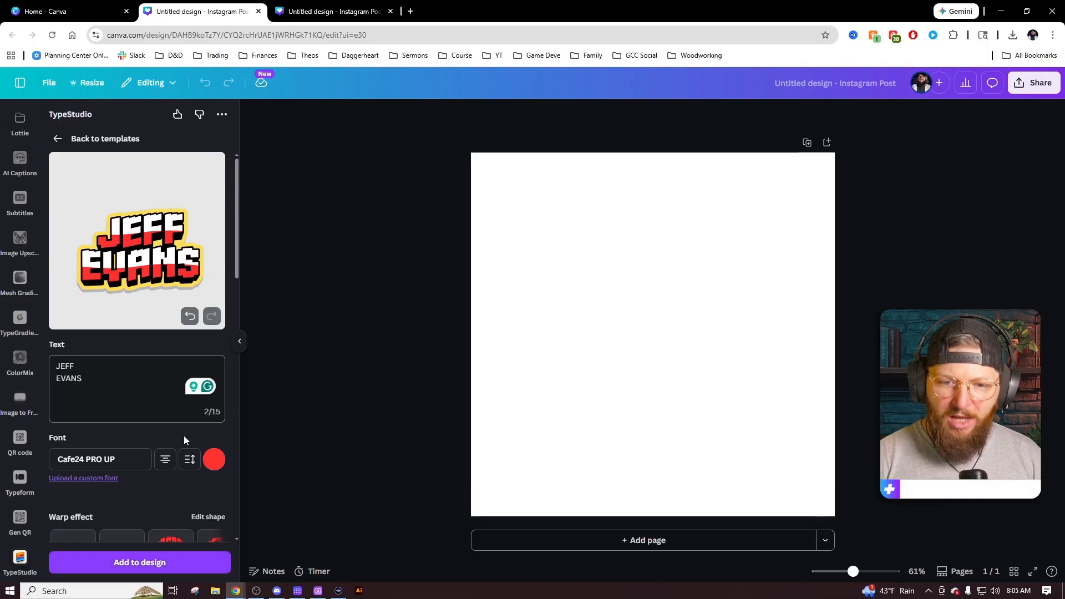
# Try the Barber Chop and Beaver Punch fonts, then settle back on Cafe24 PRO UP.
pyautogui.scroll(-1, 209, 431)
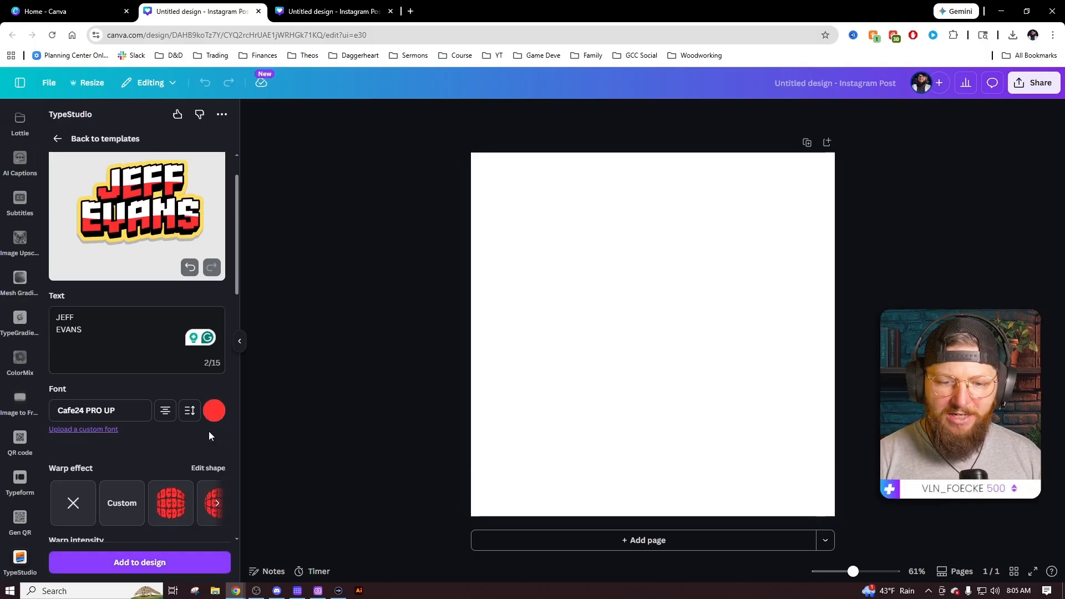
pyautogui.click(137, 409)
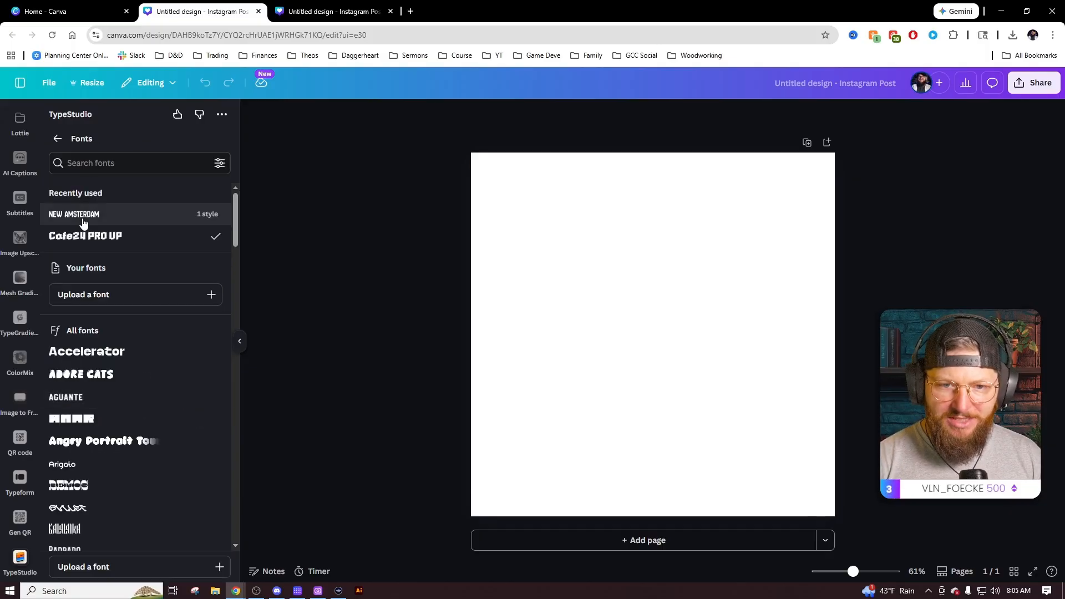
pyautogui.scroll(-3, 166, 398)
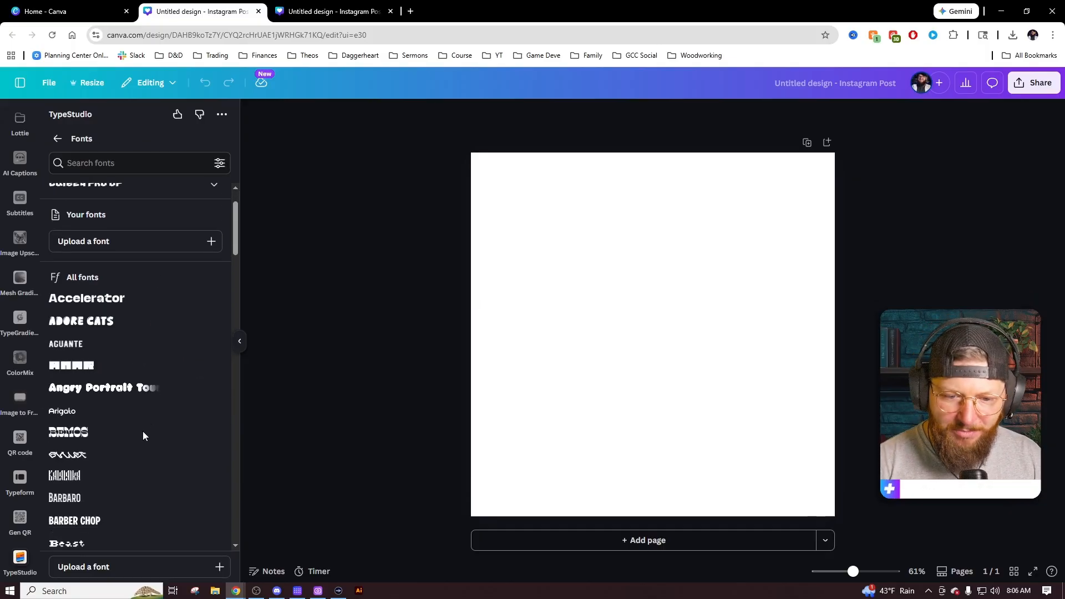
pyautogui.click(115, 417)
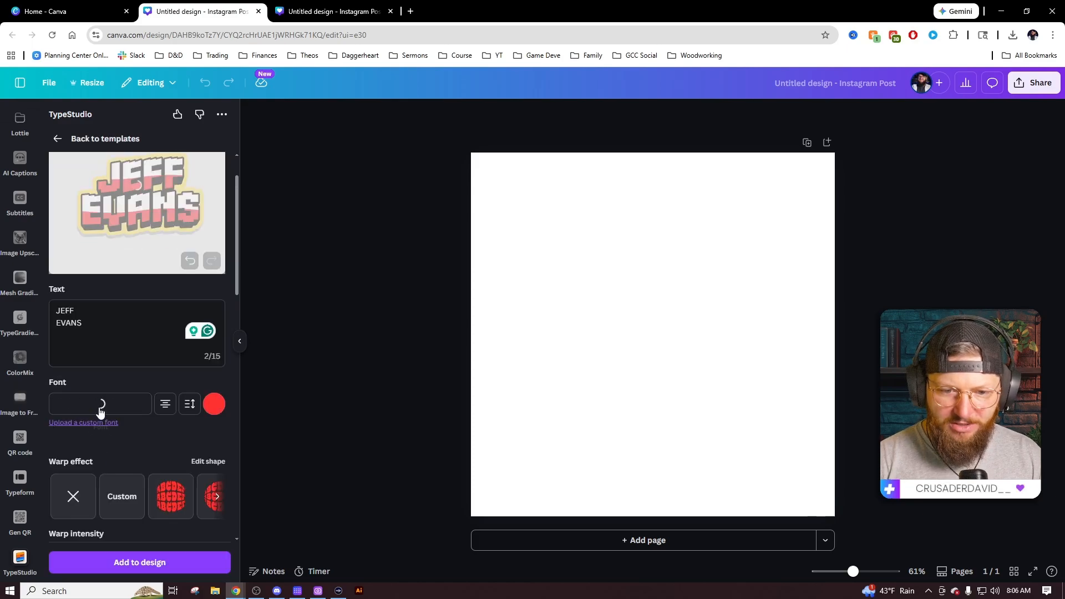
pyautogui.scroll(-2, 150, 361)
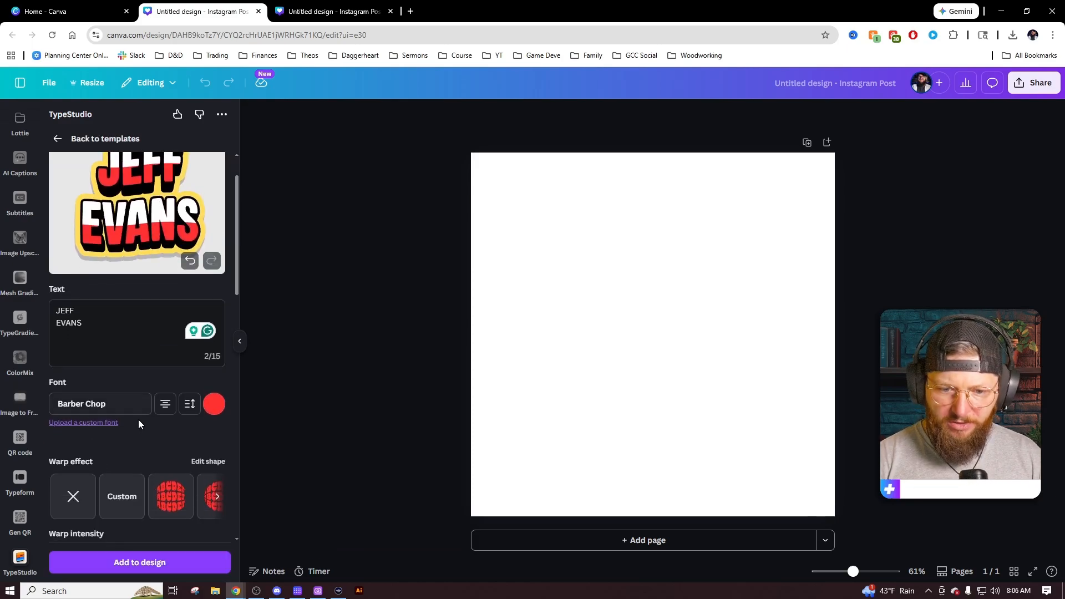
pyautogui.click(138, 406)
pyautogui.scroll(-3, 133, 401)
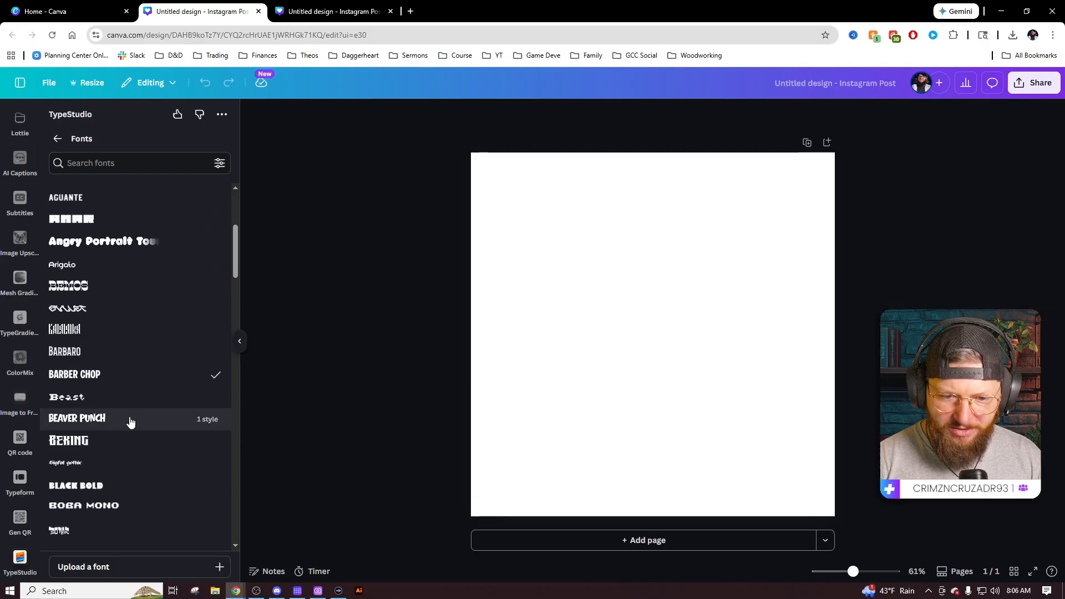
pyautogui.click(105, 361)
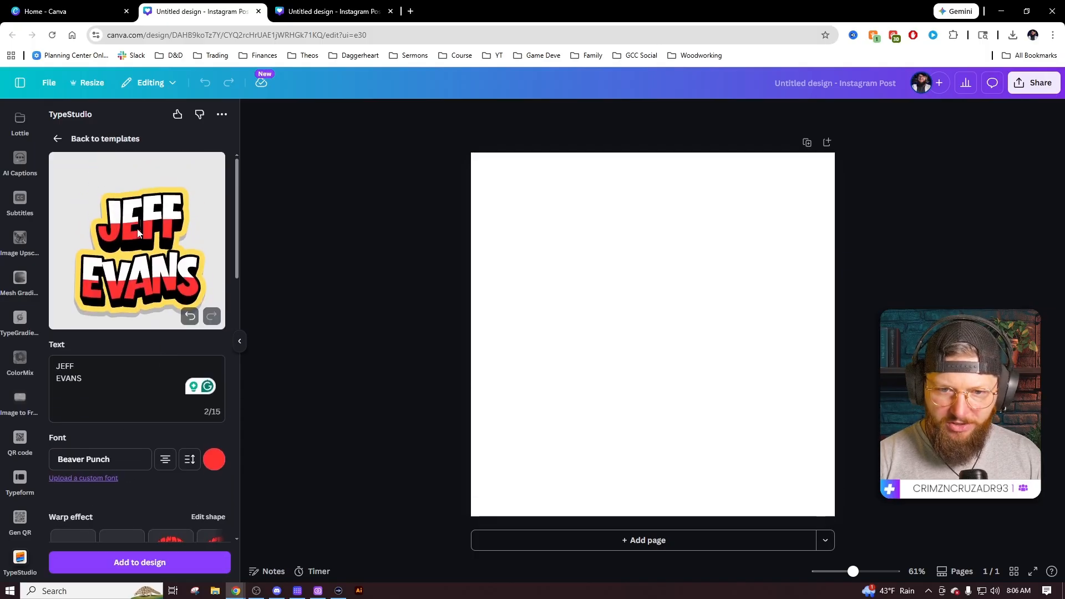
pyautogui.scroll(-1, 147, 405)
pyautogui.click(100, 450)
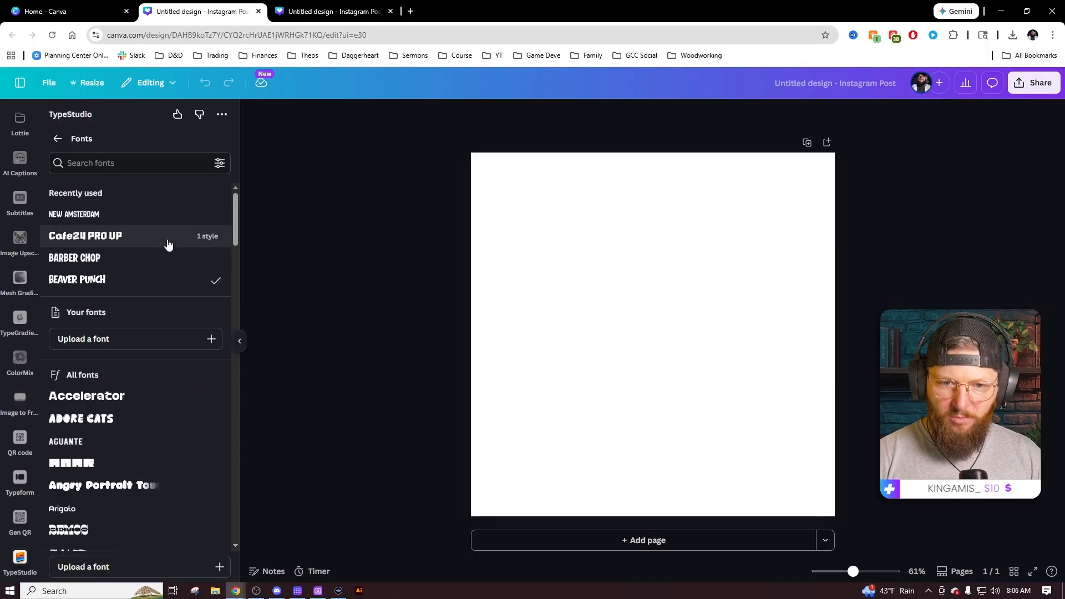
pyautogui.click(134, 236)
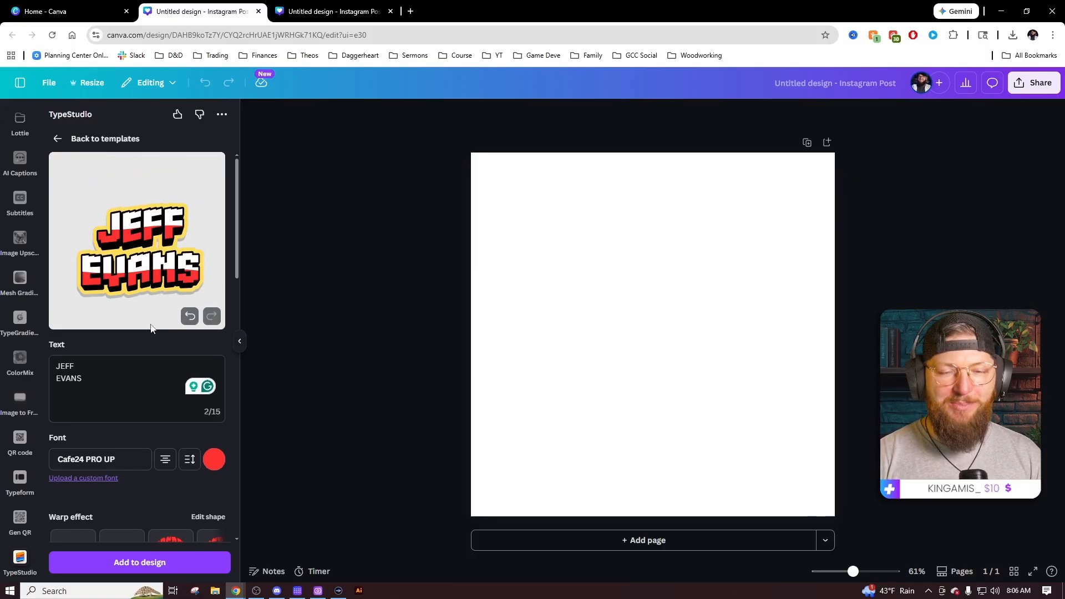
# Change the lettering colour from red to a custom green, #00D46E.
pyautogui.click(214, 459)
pyautogui.scroll(2, 324, 398)
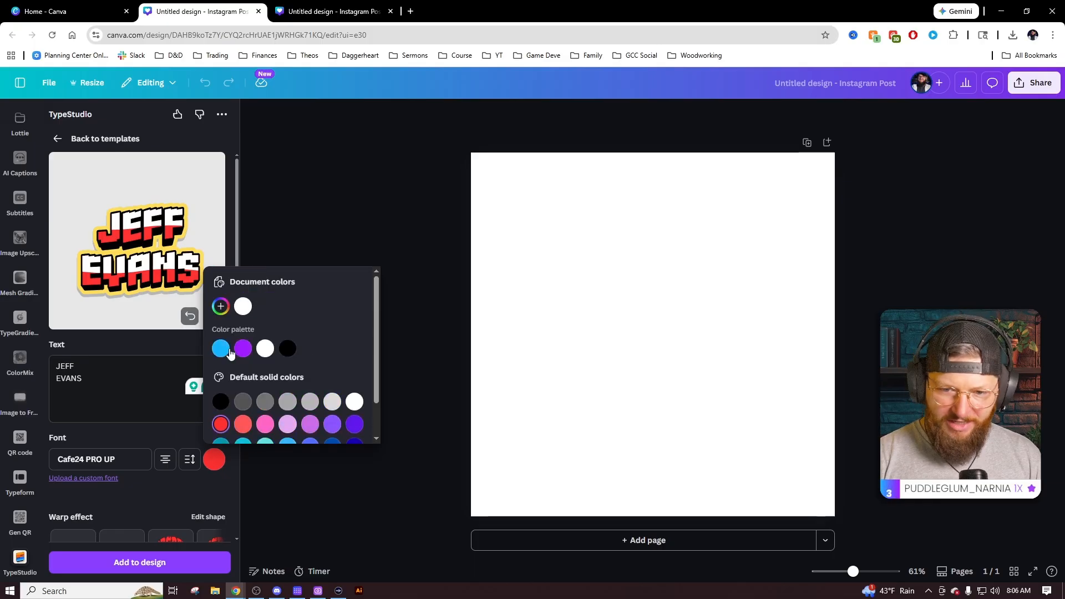
pyautogui.click(221, 306)
pyautogui.moveTo(331, 339); pyautogui.dragTo(357, 341)
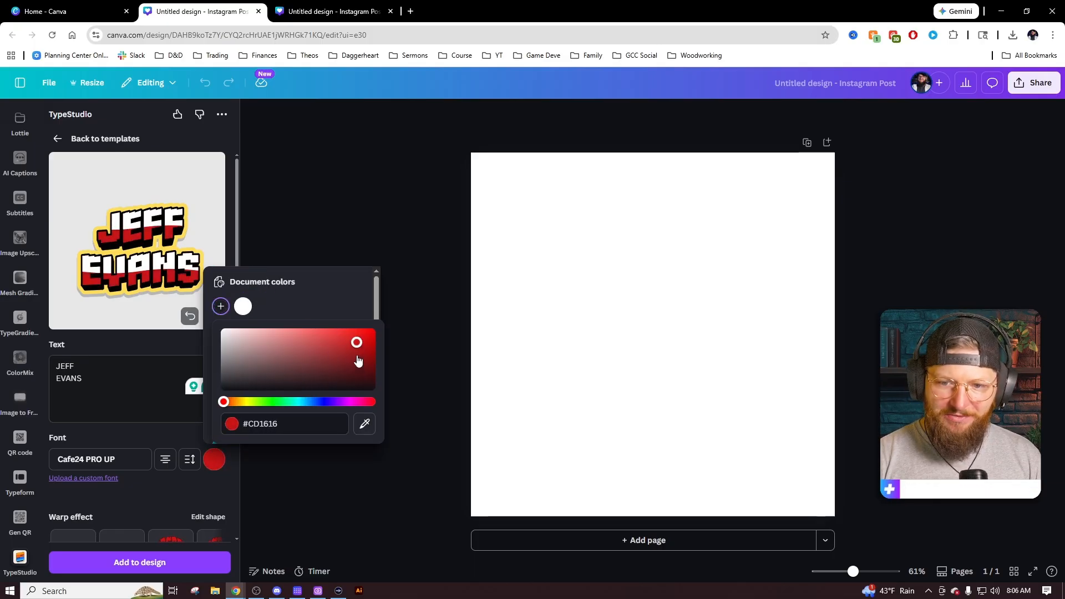
pyautogui.click(371, 341)
pyautogui.moveTo(254, 402); pyautogui.dragTo(288, 413)
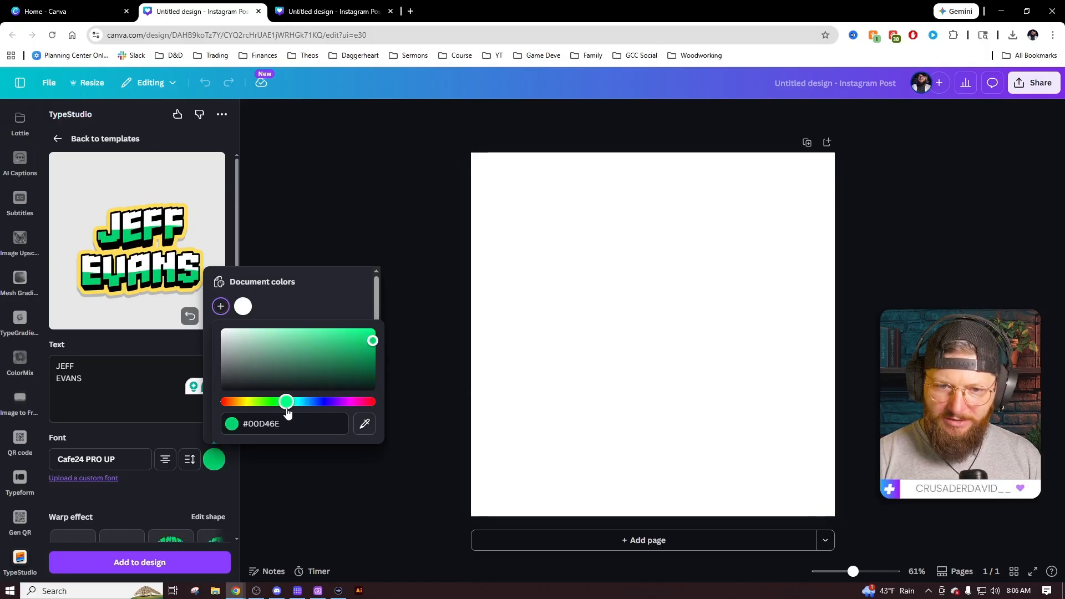
pyautogui.click(168, 338)
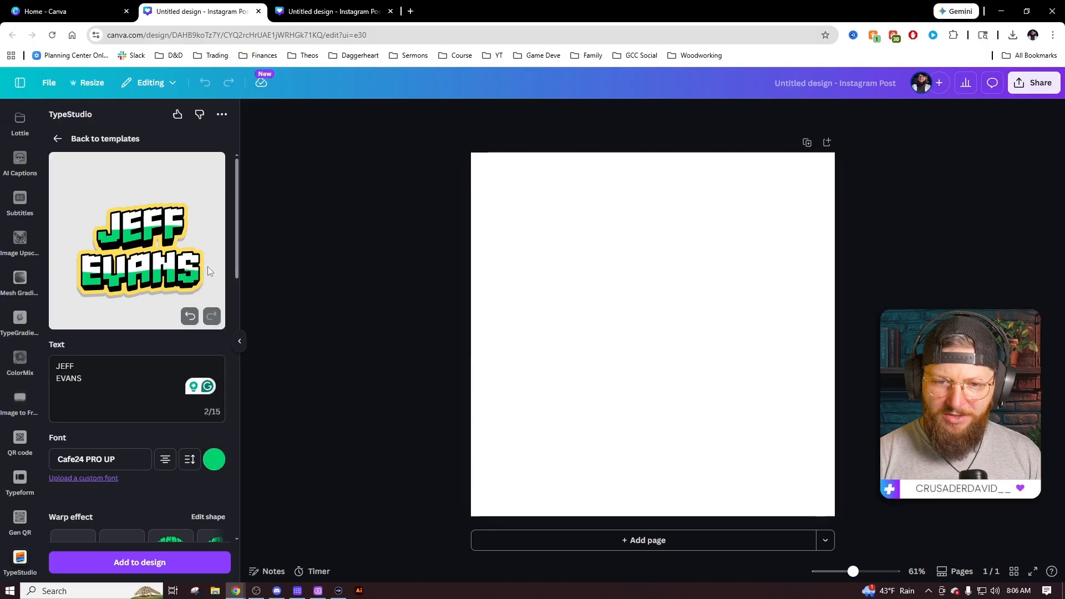
# Lower the warp intensity and browse through the available warp styles.
pyautogui.scroll(-3, 165, 411)
pyautogui.scroll(1, 164, 410)
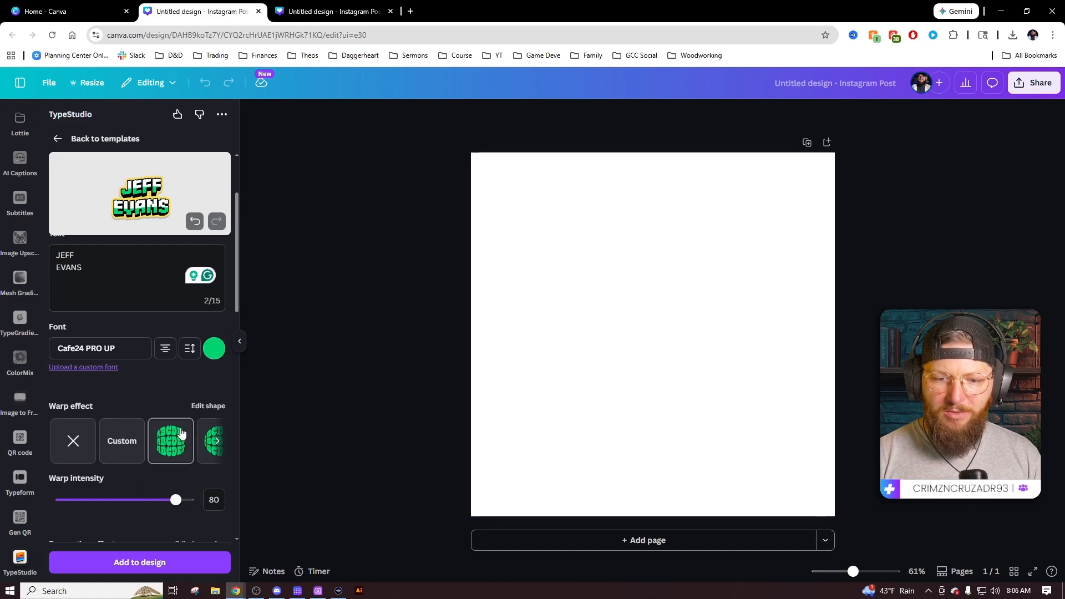
pyautogui.moveTo(175, 500)
pyautogui.mouseDown()
pyautogui.moveTo(77, 502)
pyautogui.moveTo(189, 505)
pyautogui.moveTo(121, 503)
pyautogui.moveTo(173, 510)
pyautogui.moveTo(172, 501)
pyautogui.mouseUp()
pyautogui.click(217, 442)
pyautogui.click(217, 442)
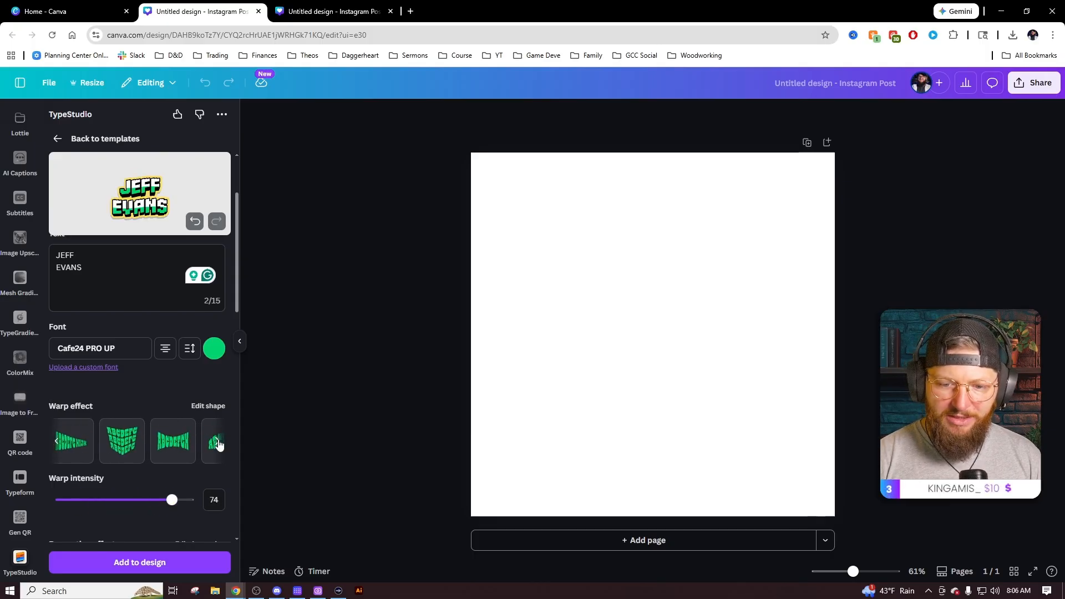
pyautogui.click(218, 442)
pyautogui.click(217, 443)
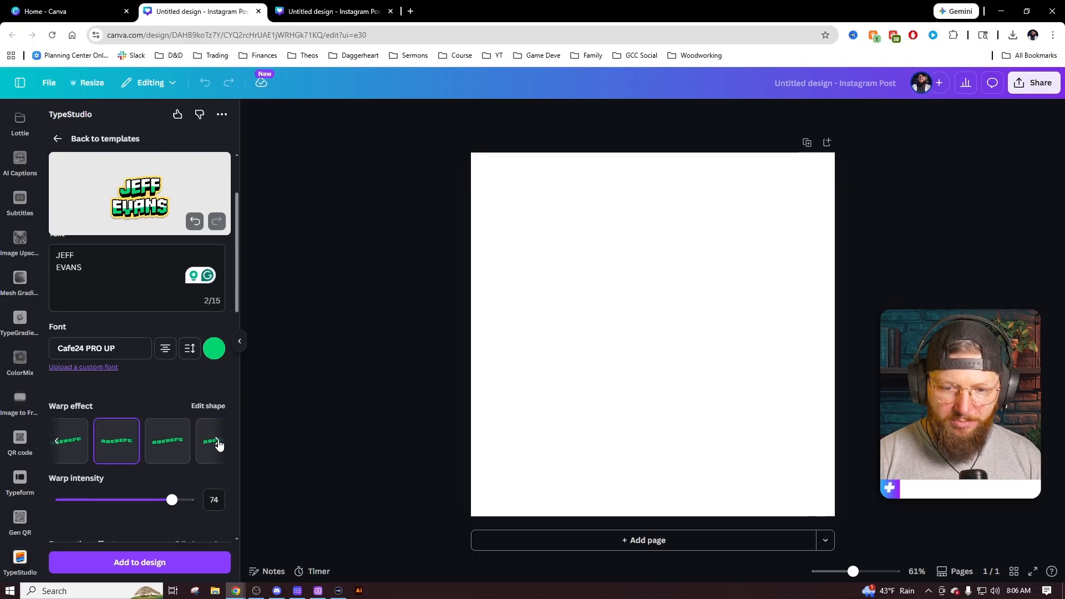
pyautogui.click(60, 442)
# Try the stacked, third and wave warp shapes, finally applying the stacked warp.
pyautogui.click(126, 446)
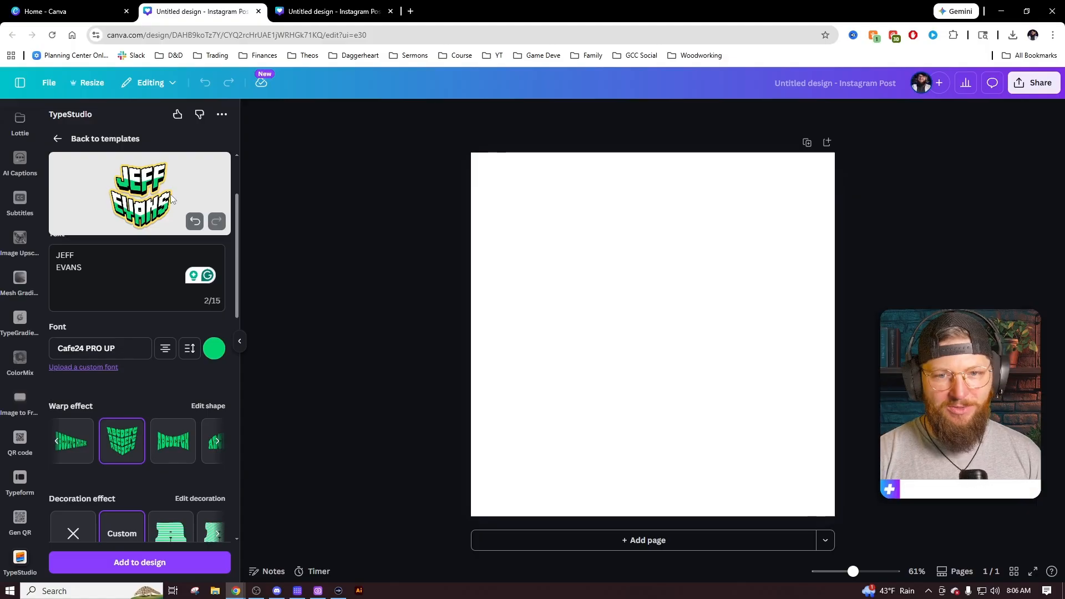
pyautogui.click(169, 446)
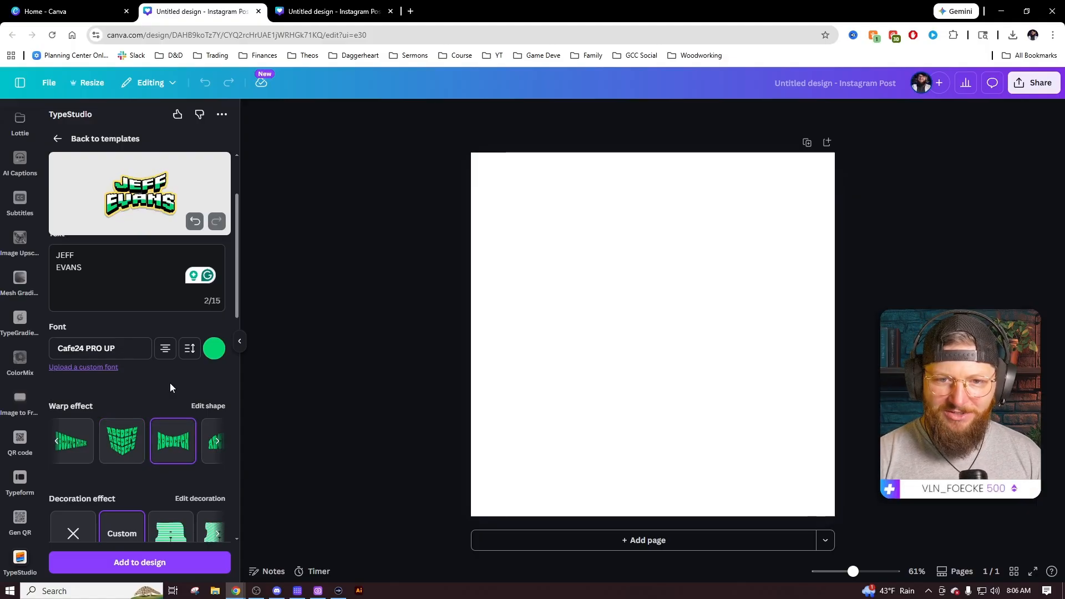
pyautogui.click(64, 443)
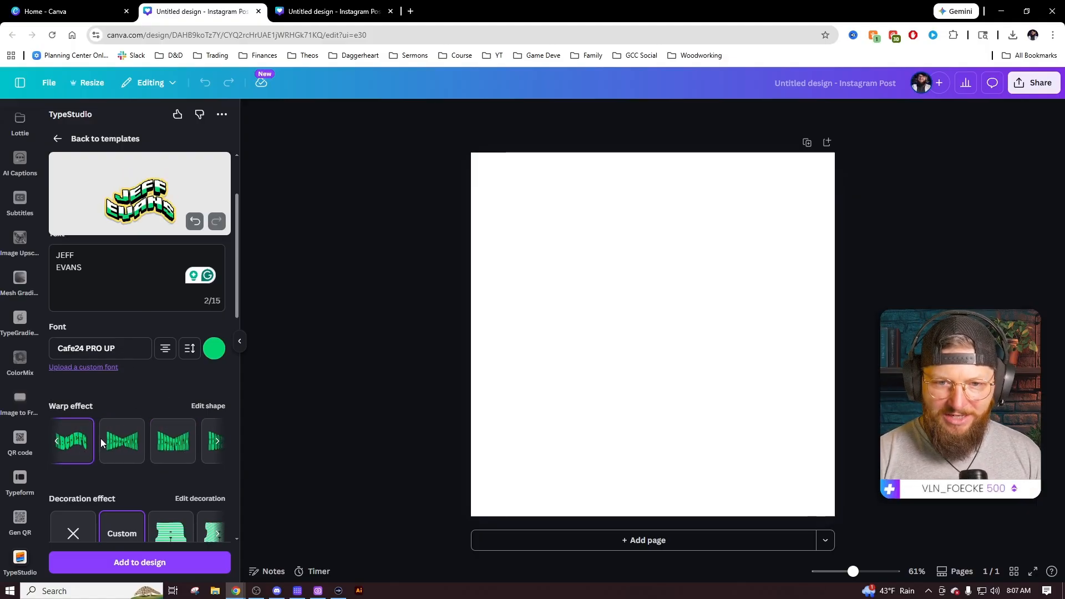
pyautogui.click(218, 443)
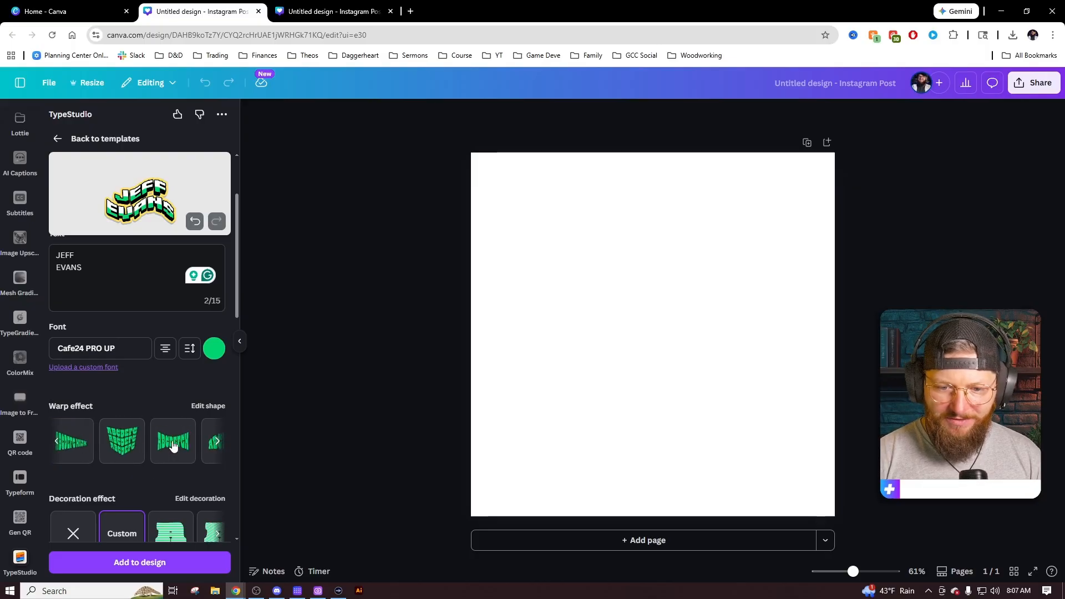
pyautogui.click(120, 441)
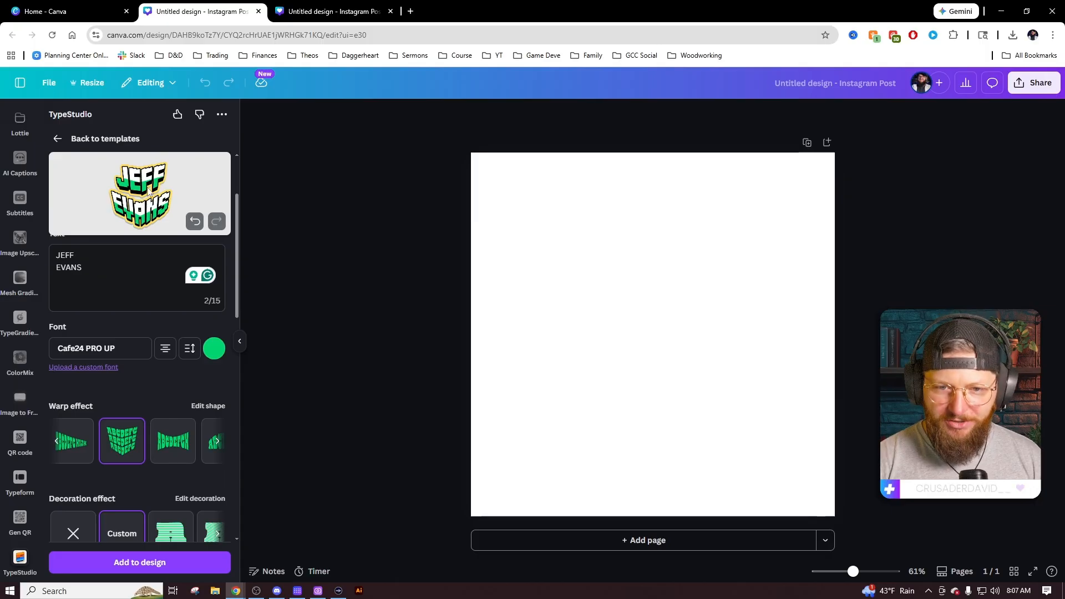
# Apply a custom white-to-green gradient stripe decoration with distance 50 and width 4.
pyautogui.scroll(-2, 145, 385)
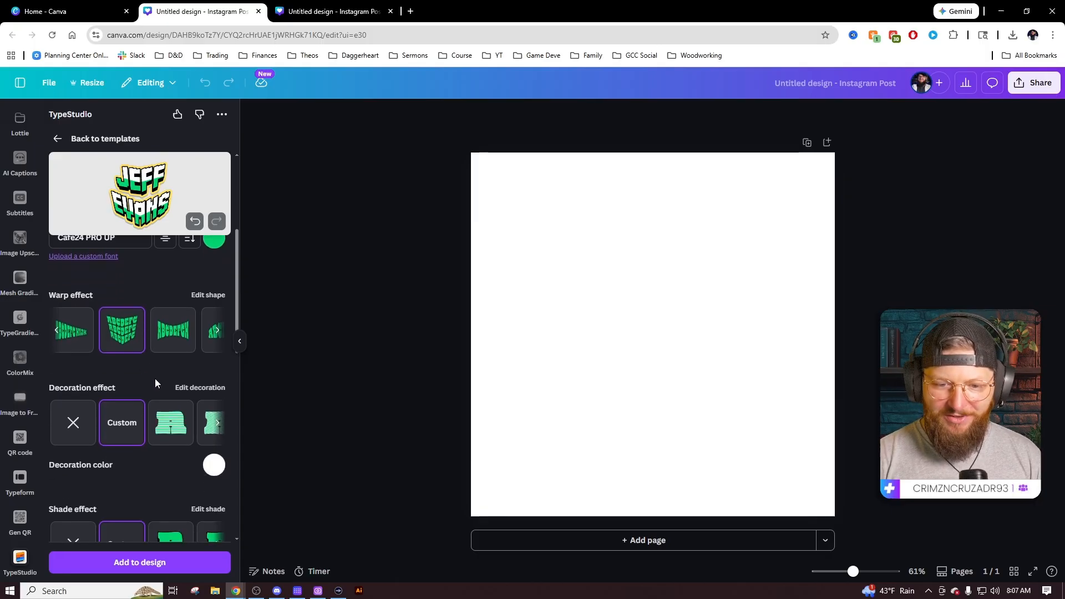
pyautogui.click(171, 423)
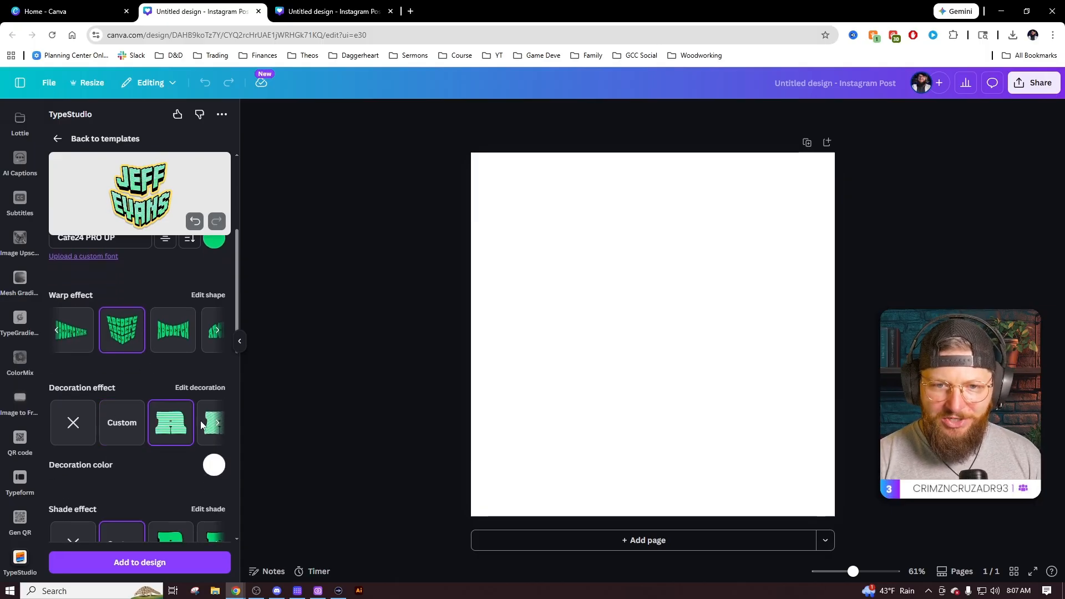
pyautogui.click(141, 426)
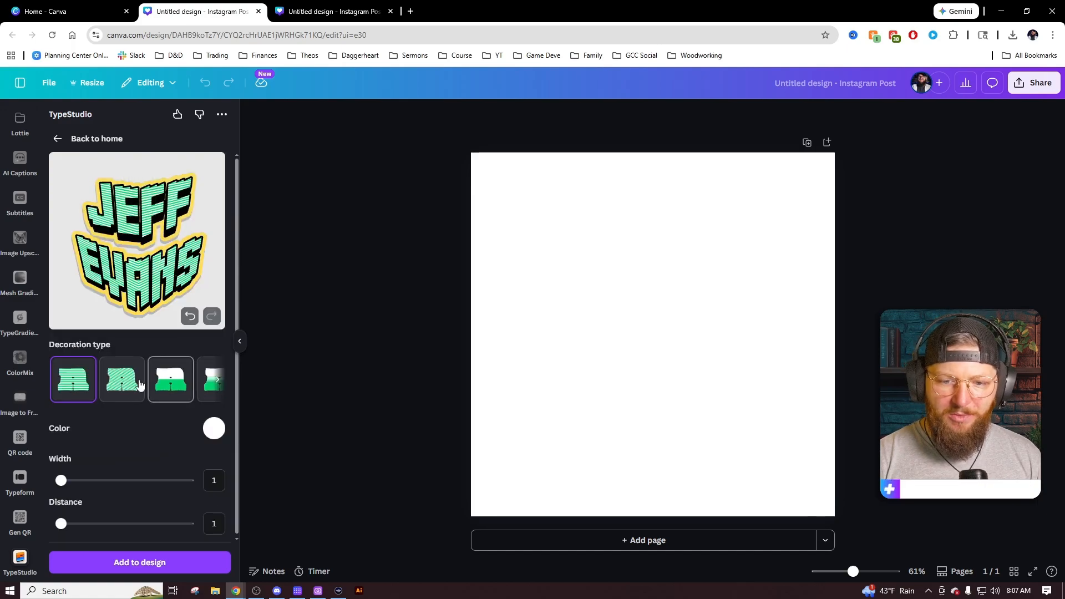
pyautogui.click(169, 383)
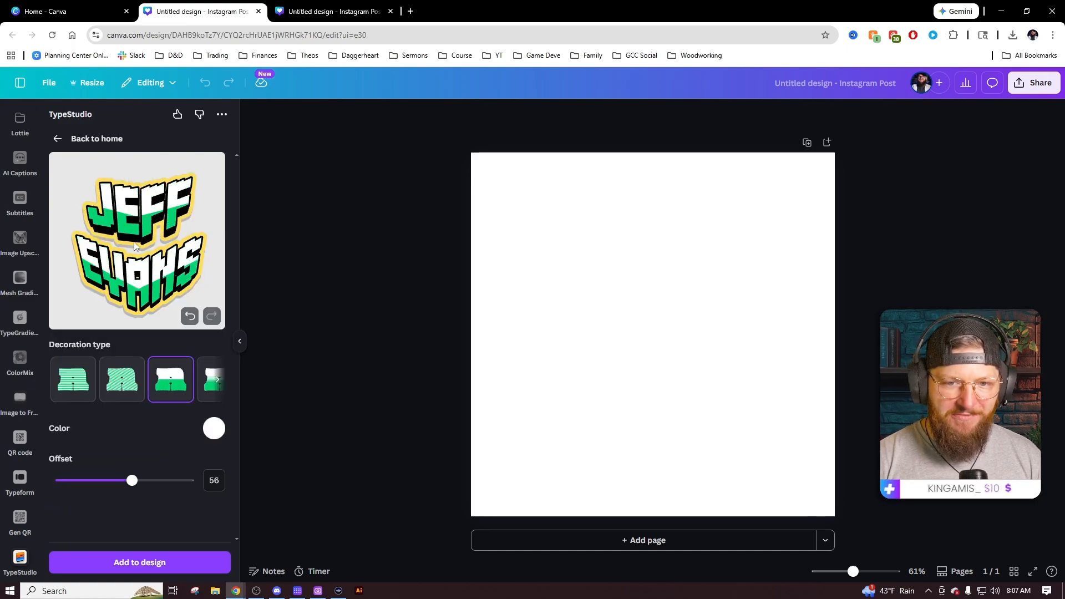
pyautogui.click(122, 388)
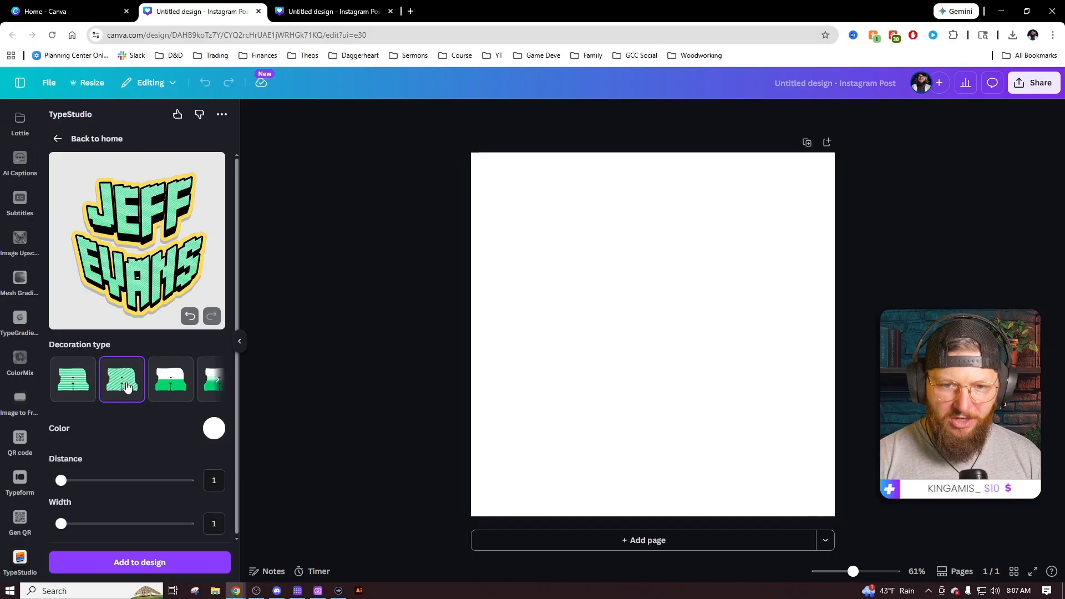
pyautogui.click(222, 384)
pyautogui.click(219, 385)
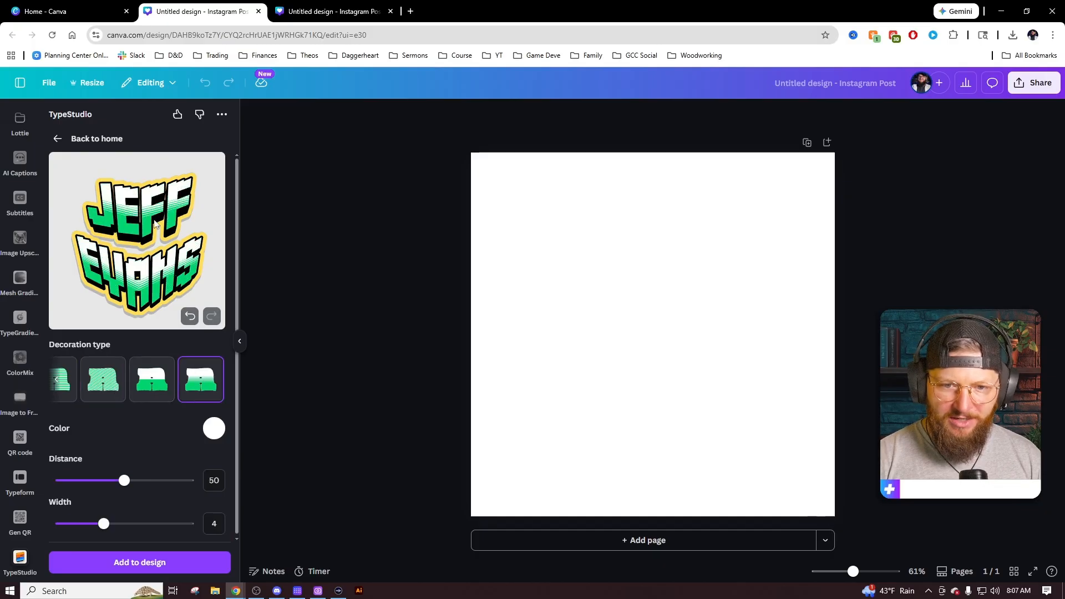
pyautogui.click(58, 380)
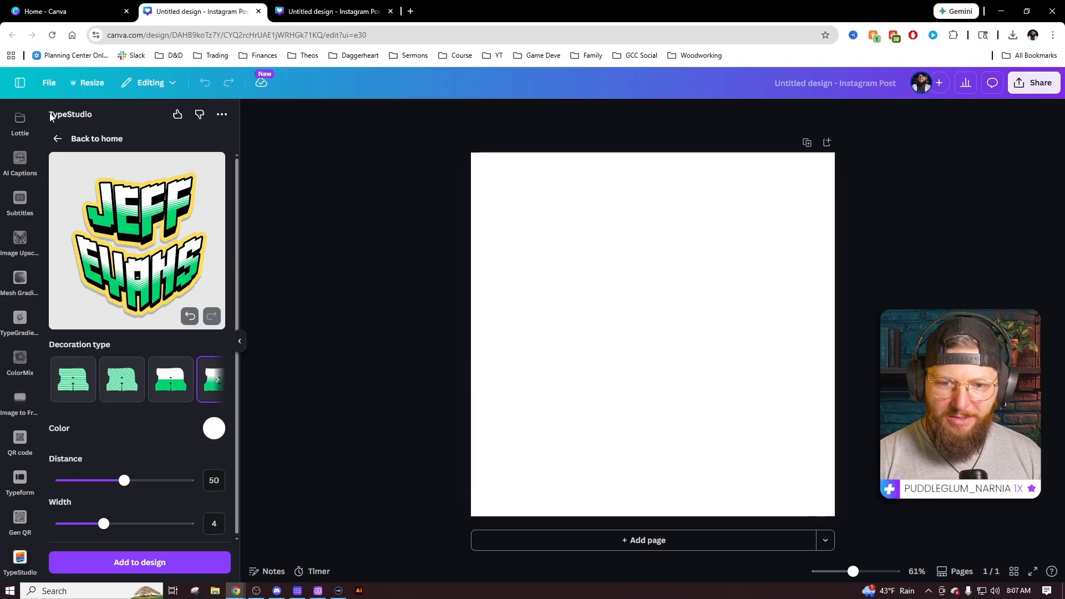
# Set a custom black perspective shade with border thickness 79 and distance 8.
pyautogui.click(57, 138)
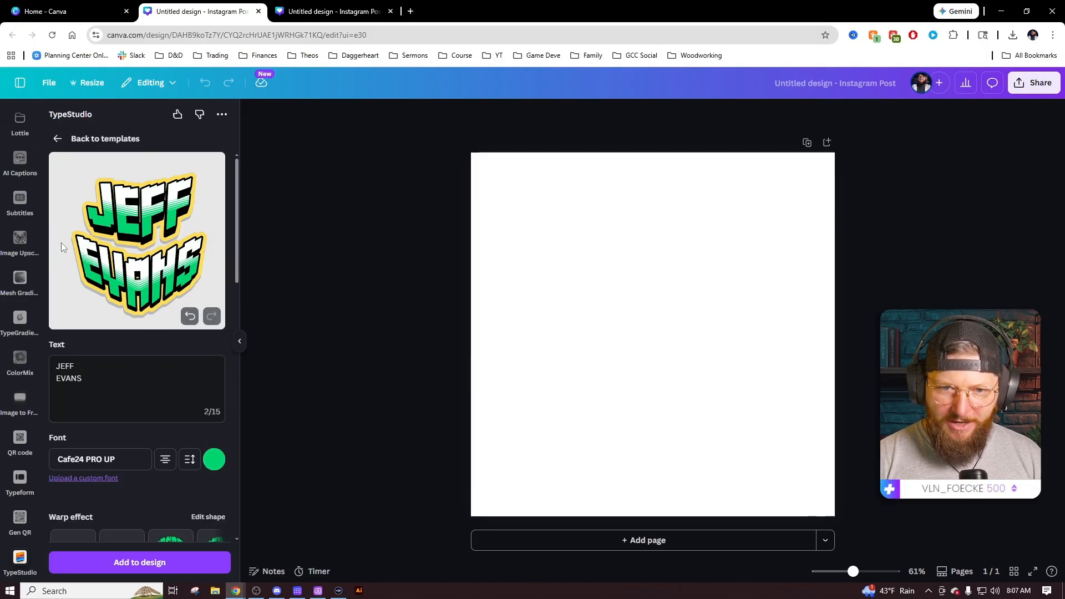
pyautogui.scroll(-6, 134, 380)
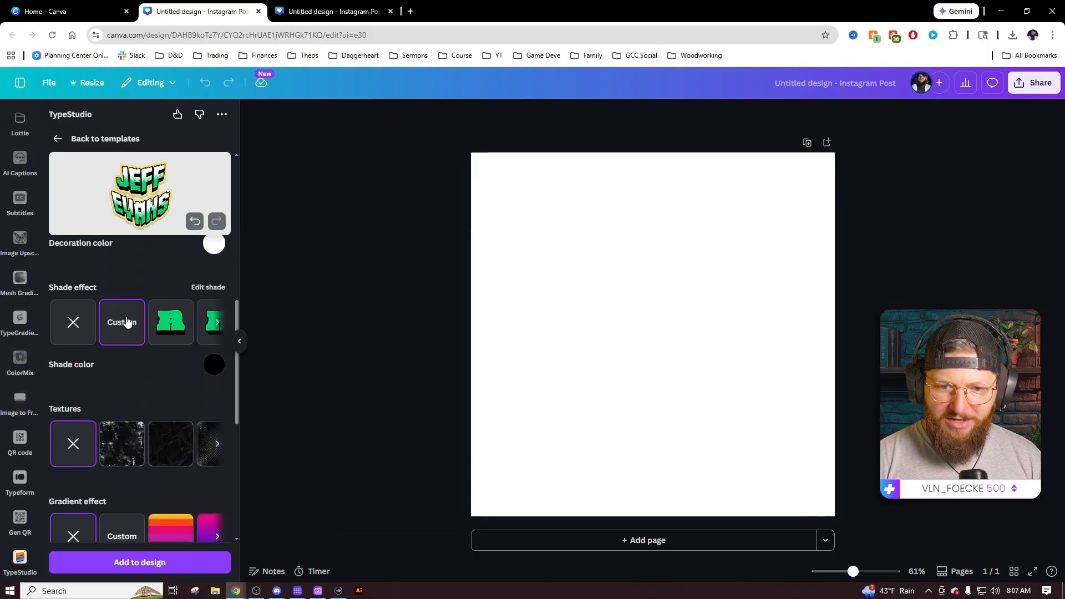
pyautogui.click(218, 323)
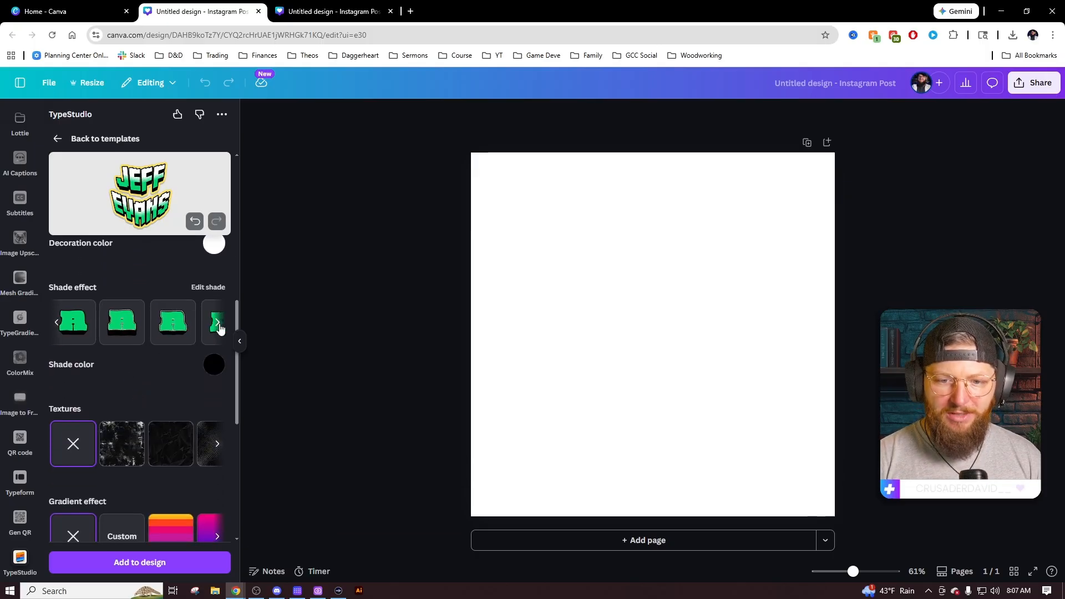
pyautogui.click(58, 327)
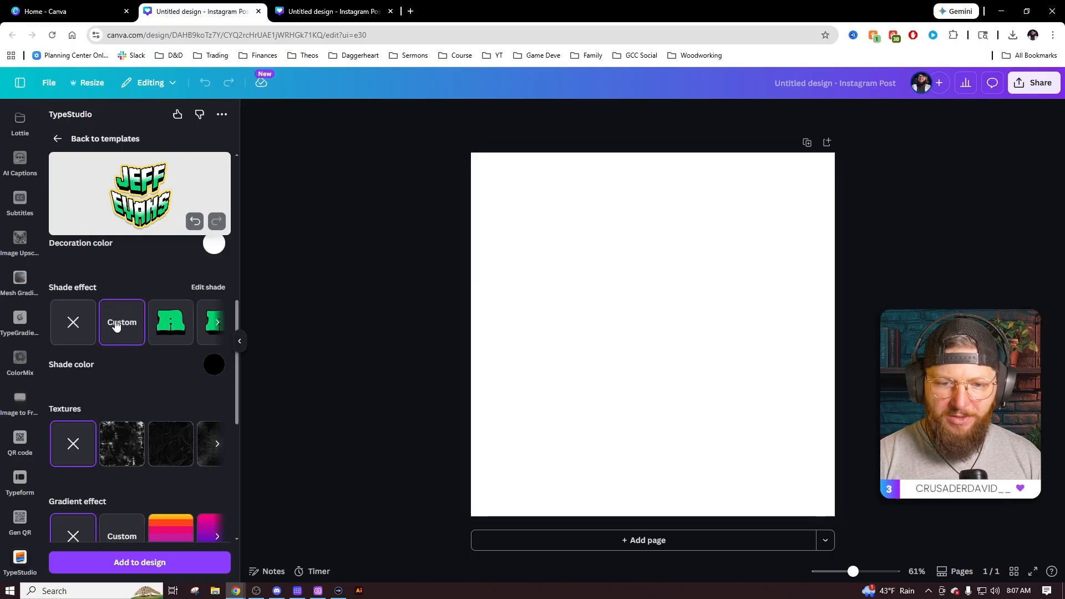
pyautogui.click(111, 323)
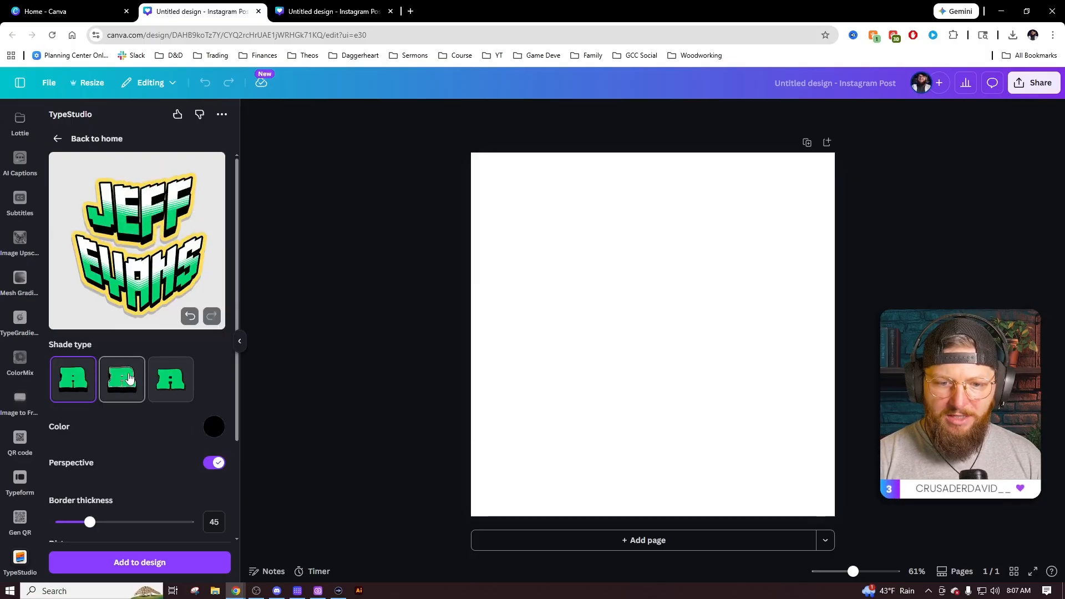
pyautogui.scroll(-1, 141, 404)
pyautogui.moveTo(90, 466); pyautogui.dragTo(112, 470)
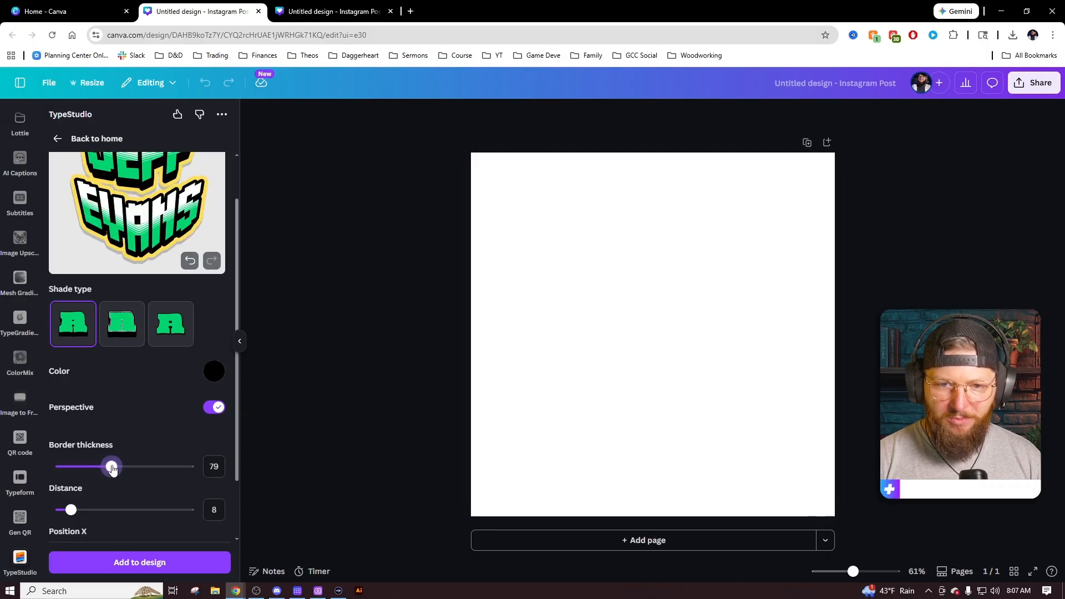
pyautogui.scroll(1, 165, 414)
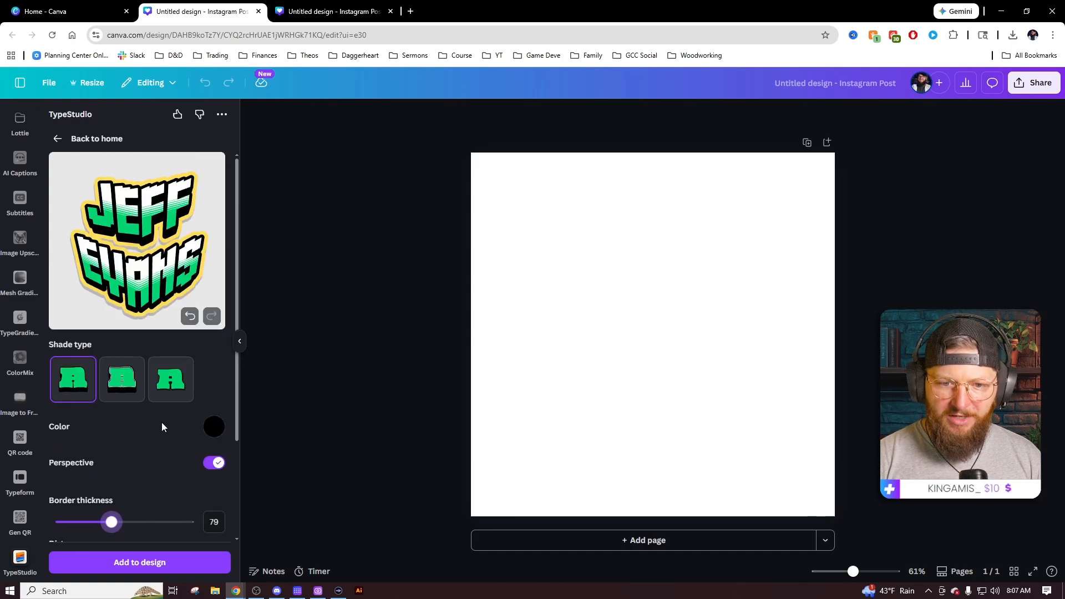
pyautogui.moveTo(112, 522); pyautogui.dragTo(95, 522)
pyautogui.click(58, 138)
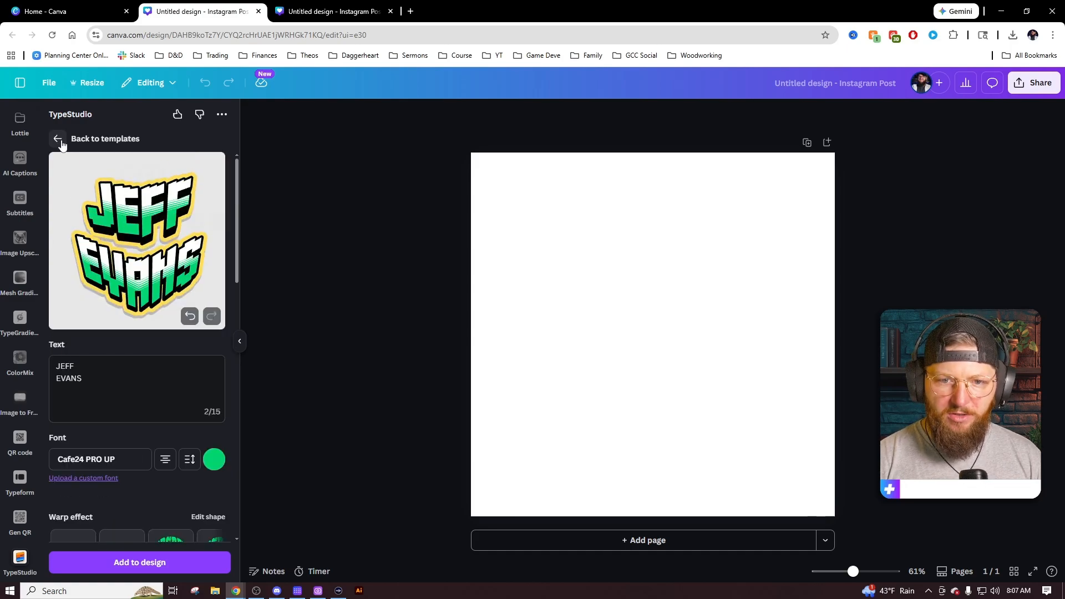
pyautogui.scroll(-5, 159, 431)
pyautogui.scroll(-3, 78, 409)
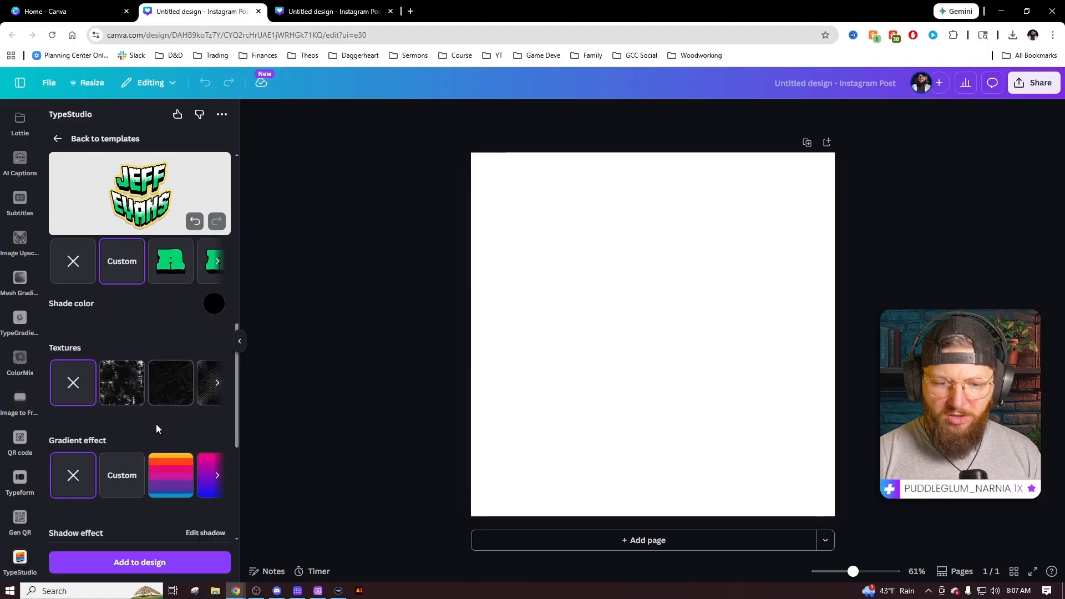
pyautogui.click(121, 335)
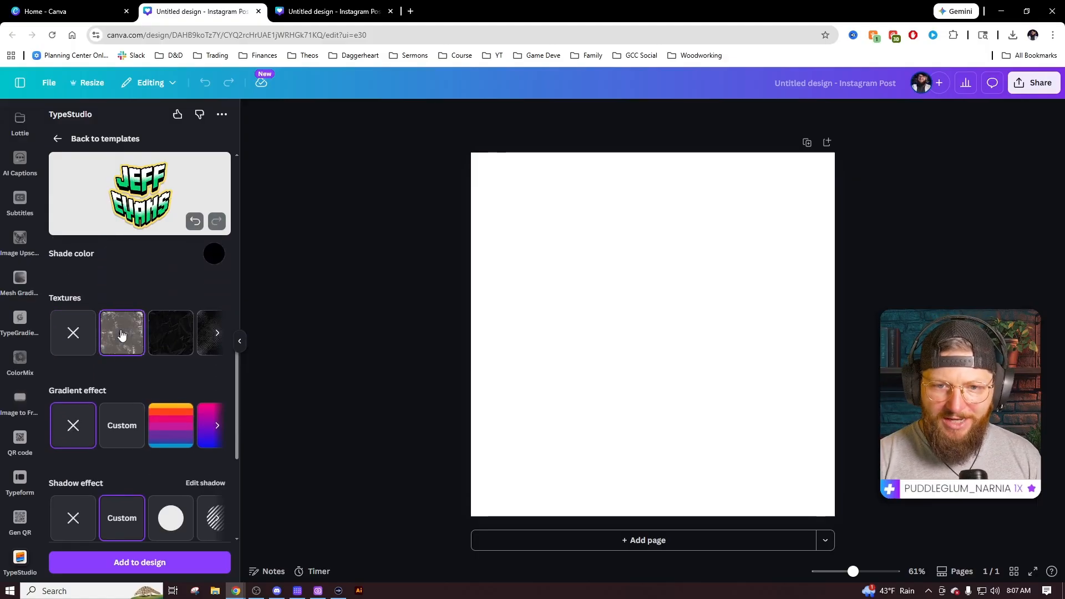
pyautogui.scroll(8, 141, 327)
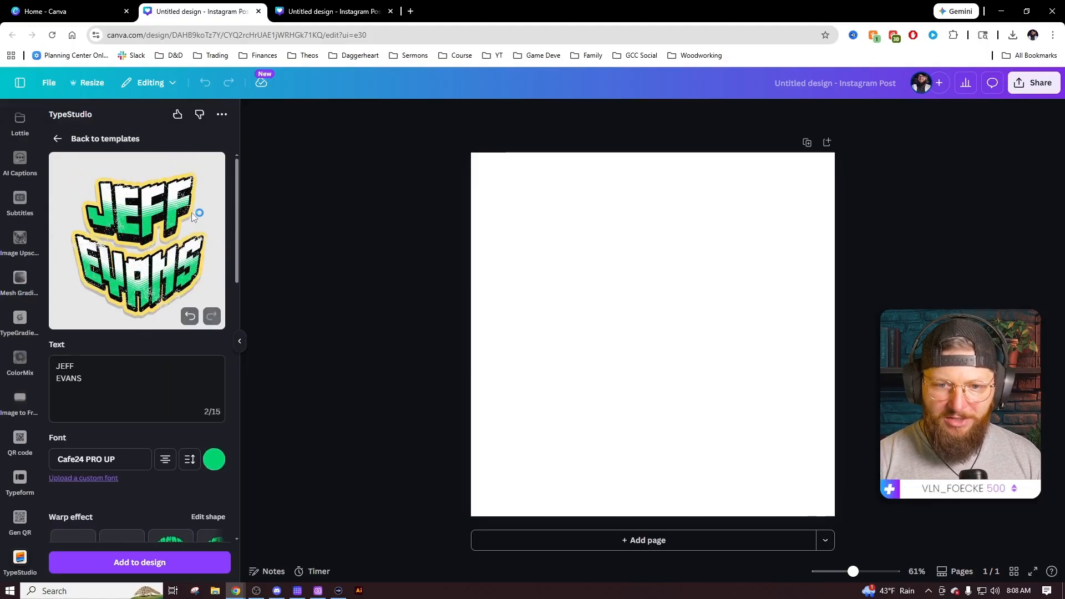
pyautogui.scroll(-7, 142, 377)
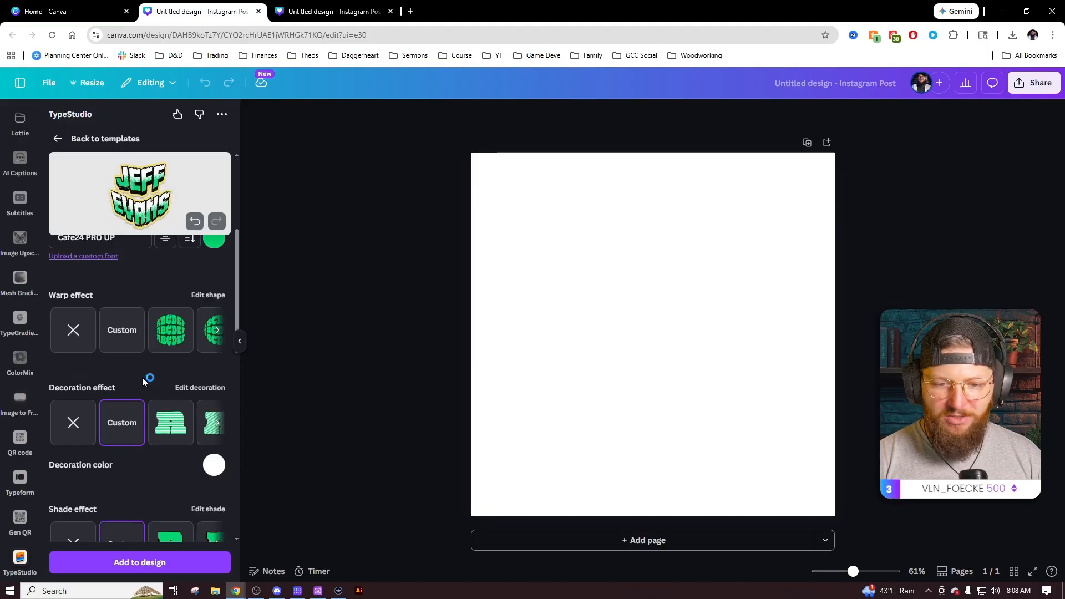
pyautogui.click(217, 334)
pyautogui.click(218, 334)
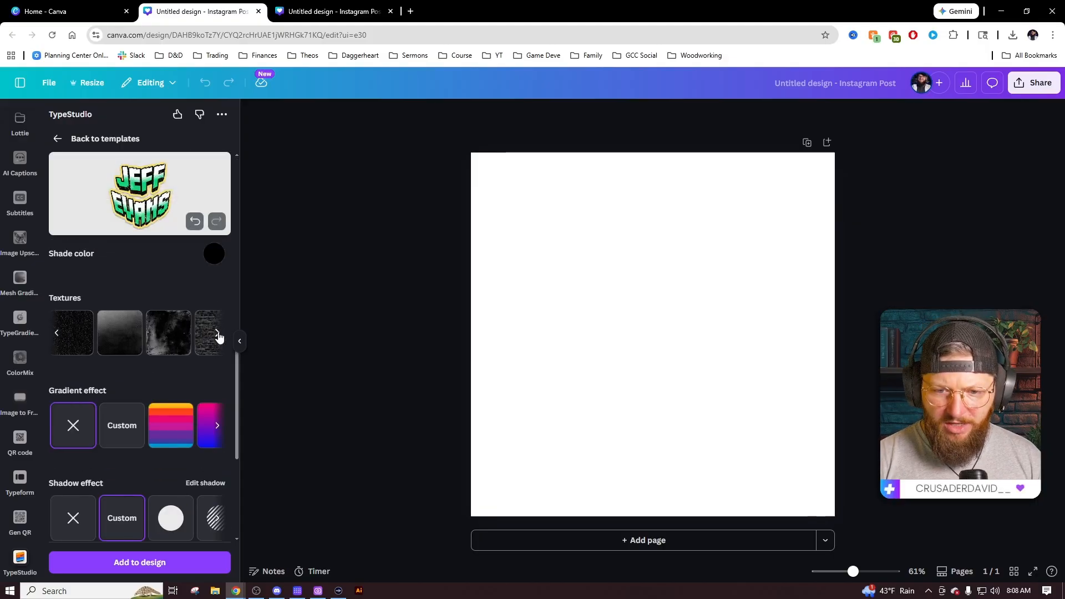
pyautogui.click(218, 334)
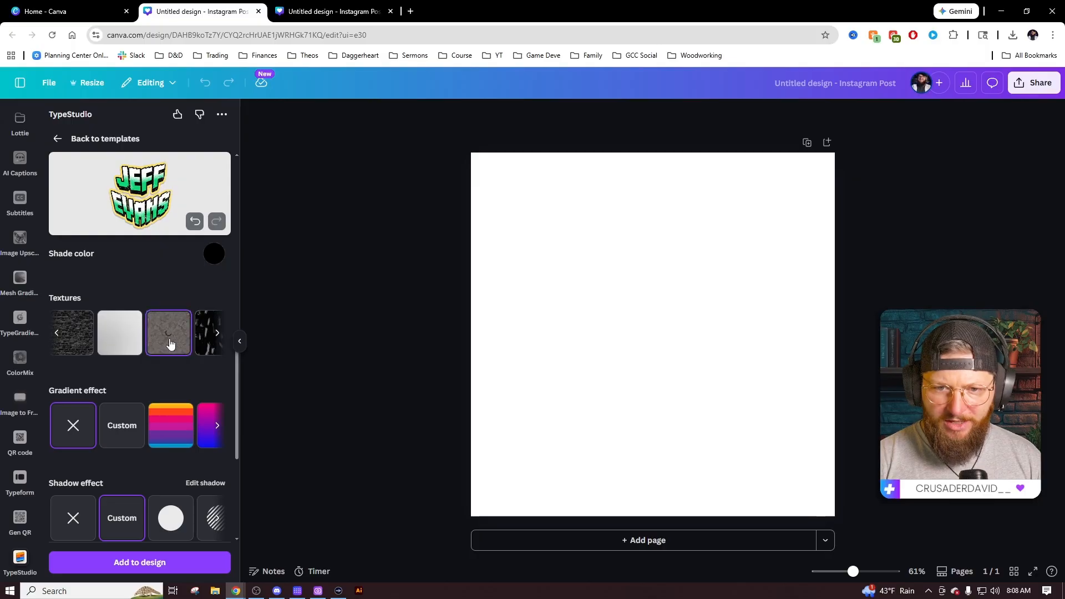
pyautogui.click(169, 348)
pyautogui.scroll(8, 171, 358)
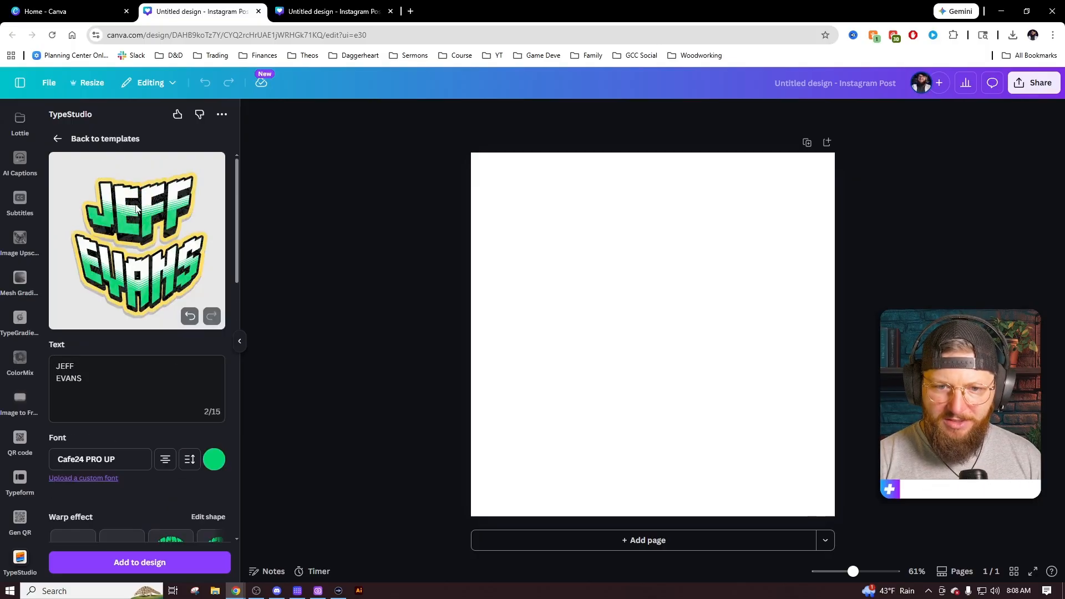
pyautogui.scroll(-8, 162, 355)
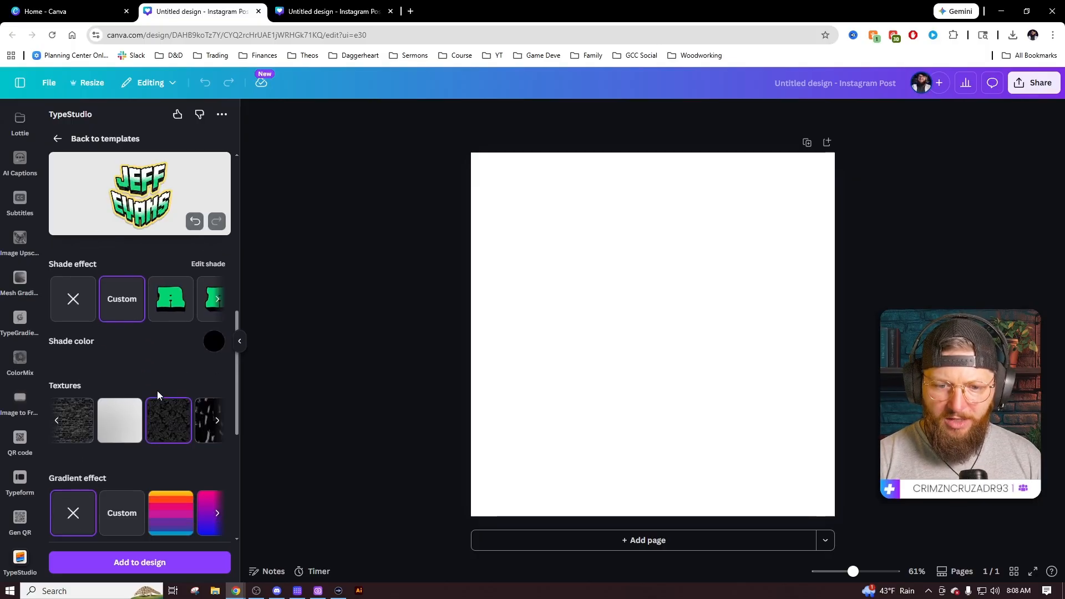
pyautogui.click(58, 334)
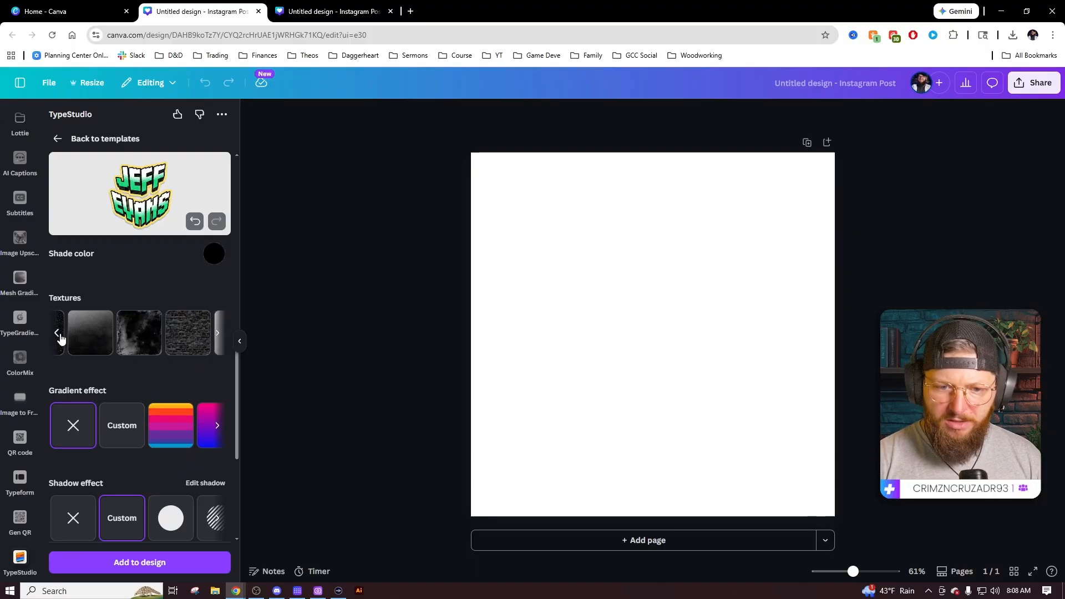
pyautogui.click(59, 335)
pyautogui.click(58, 335)
pyautogui.click(71, 339)
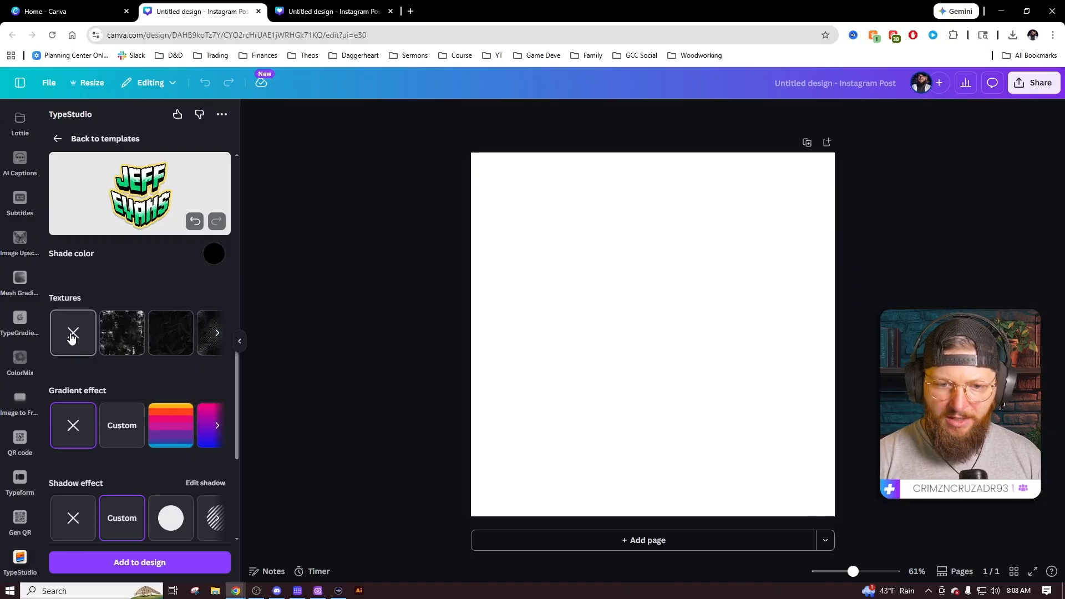
pyautogui.scroll(-2, 137, 381)
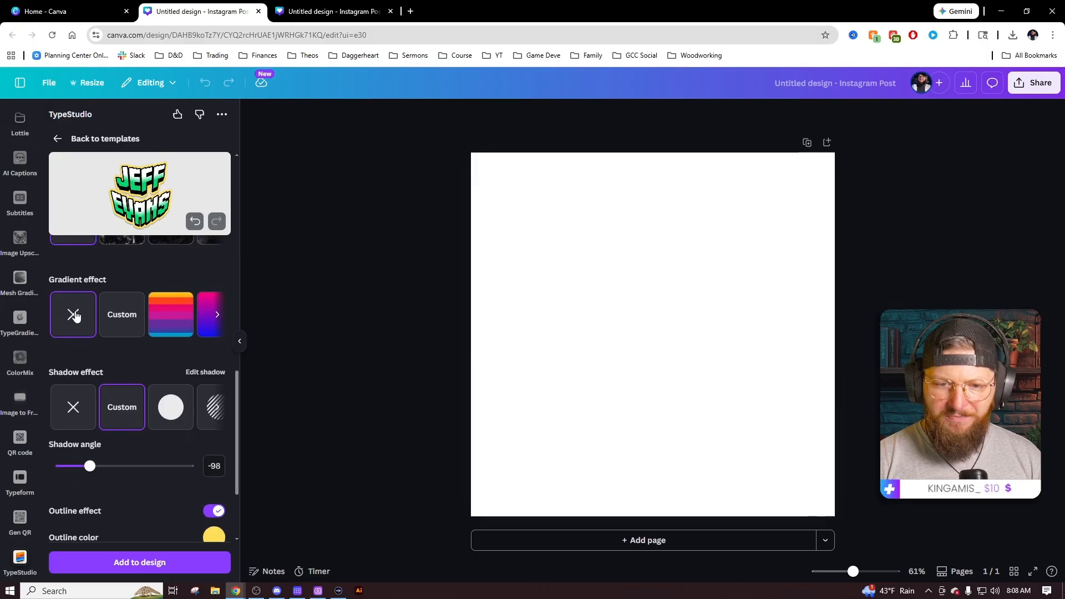
# Set shadow angle to -100, add a yellow outline of thickness 112, and place the lettering.
pyautogui.click(122, 412)
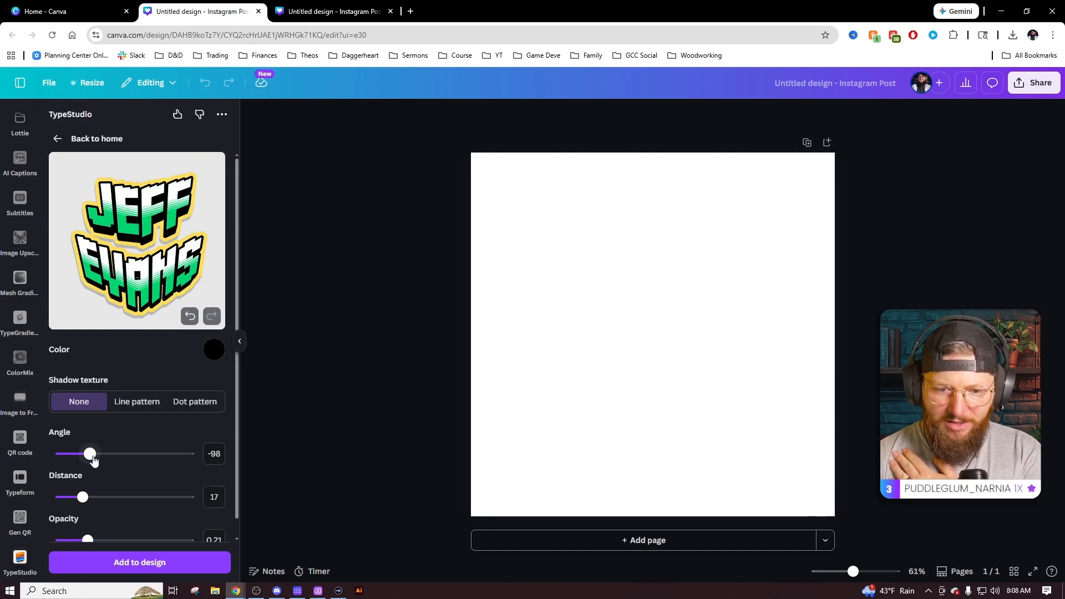
pyautogui.moveTo(65, 460); pyautogui.dragTo(82, 461)
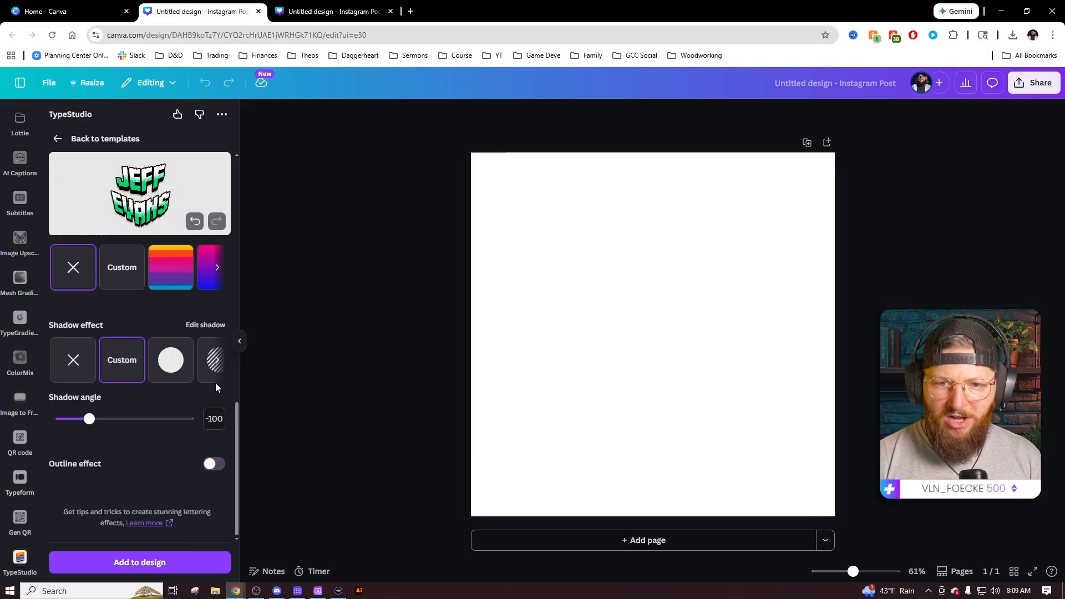
pyautogui.click(213, 464)
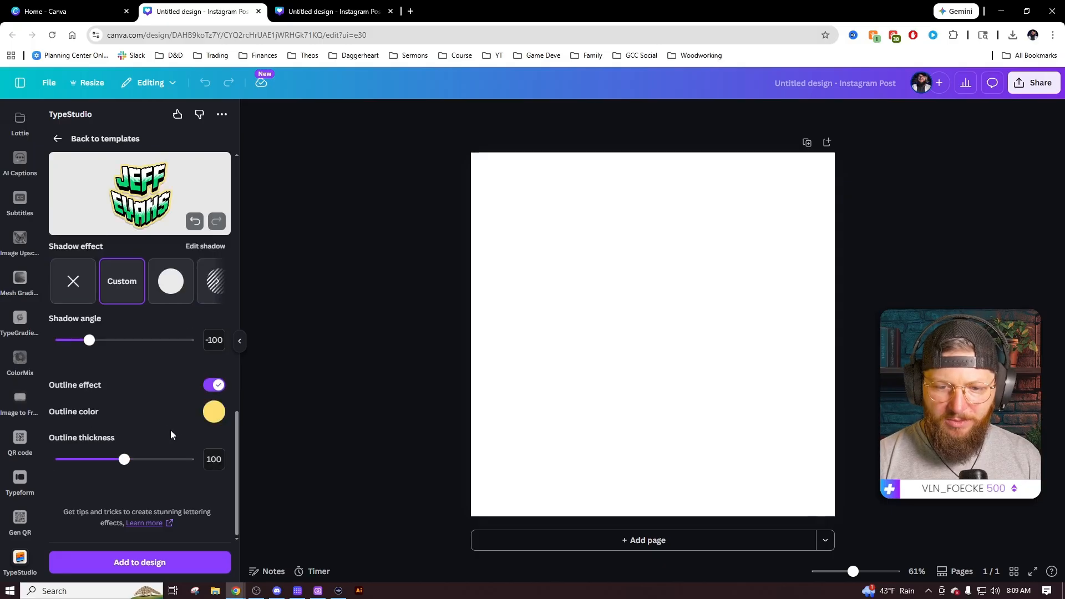
pyautogui.moveTo(131, 462)
pyautogui.mouseDown()
pyautogui.moveTo(161, 462)
pyautogui.moveTo(132, 460)
pyautogui.mouseUp()
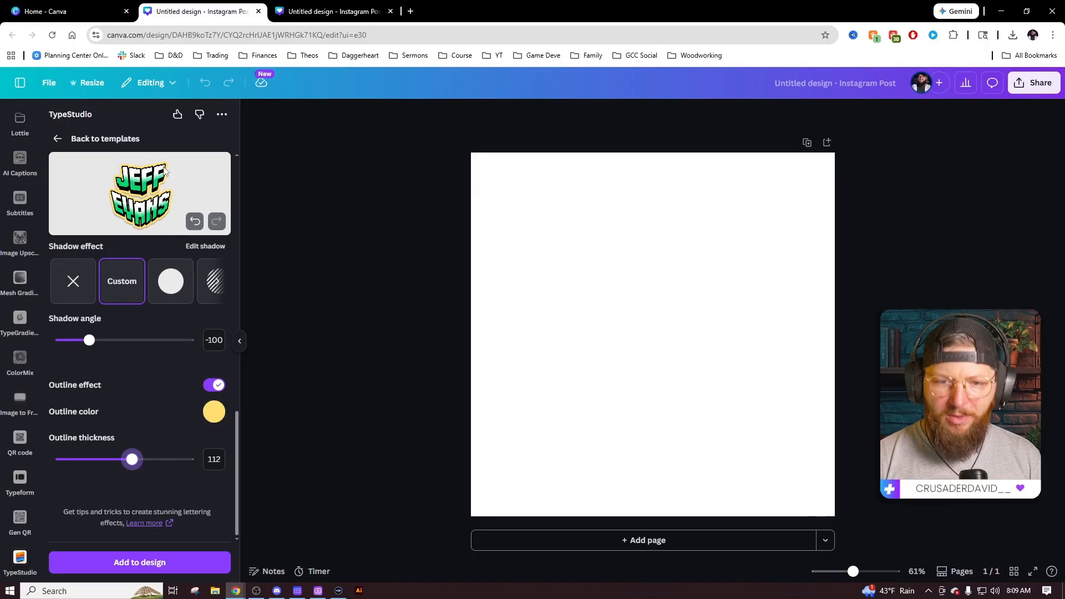
pyautogui.click(140, 563)
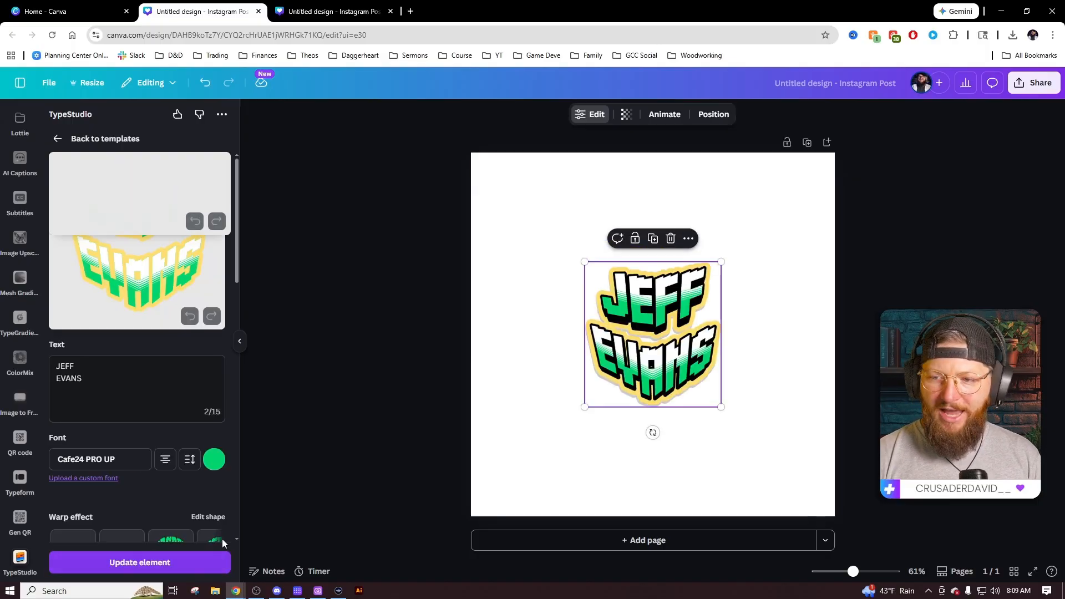
pyautogui.moveTo(721, 407); pyautogui.dragTo(821, 464)
pyautogui.click(863, 435)
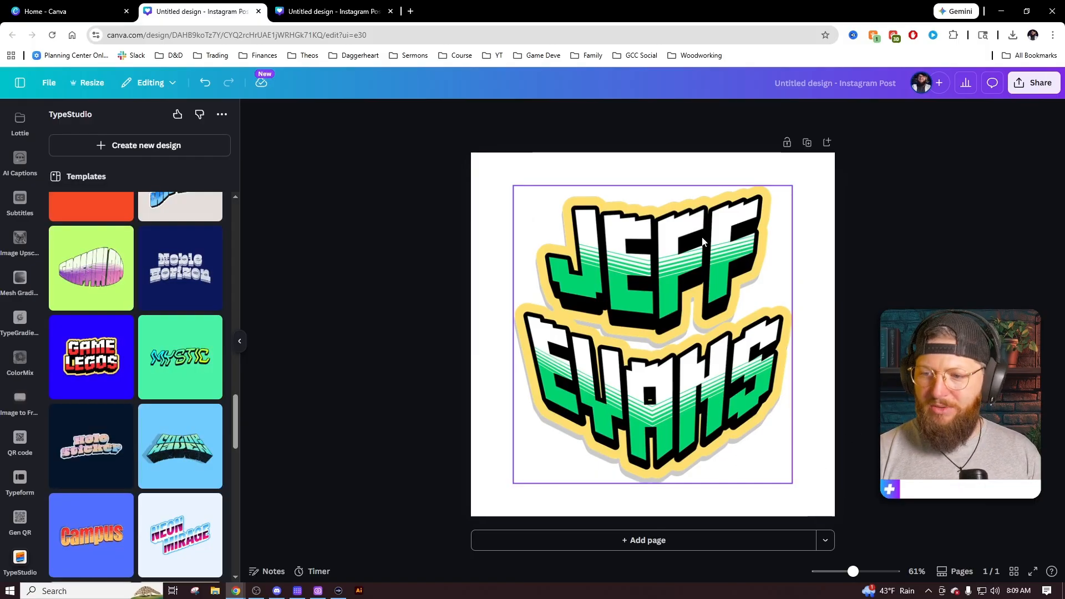
pyautogui.click(634, 541)
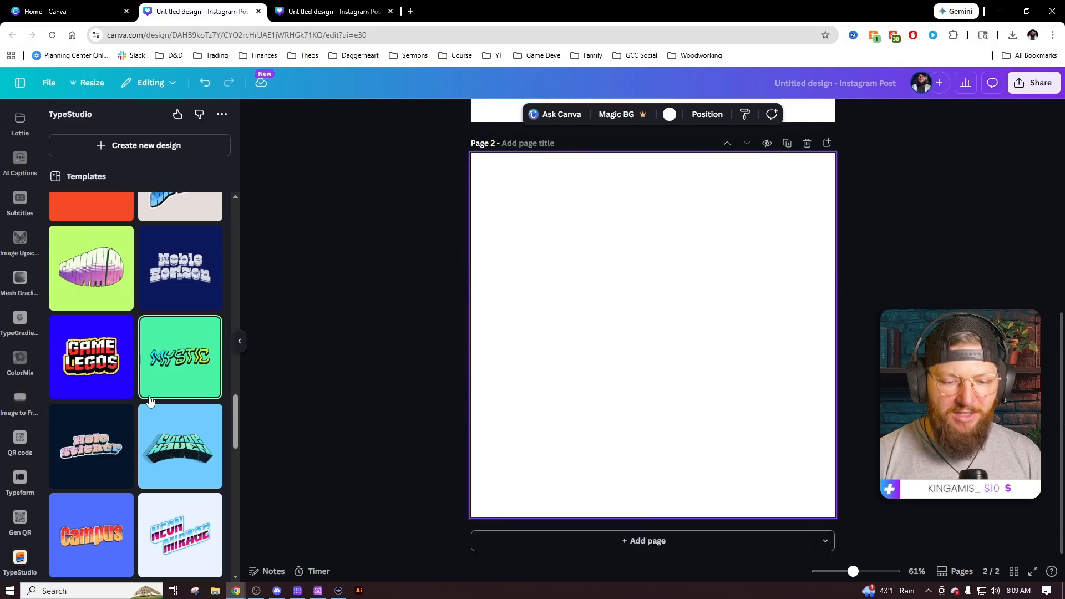
pyautogui.scroll(-2, 150, 411)
pyautogui.scroll(-5, 152, 405)
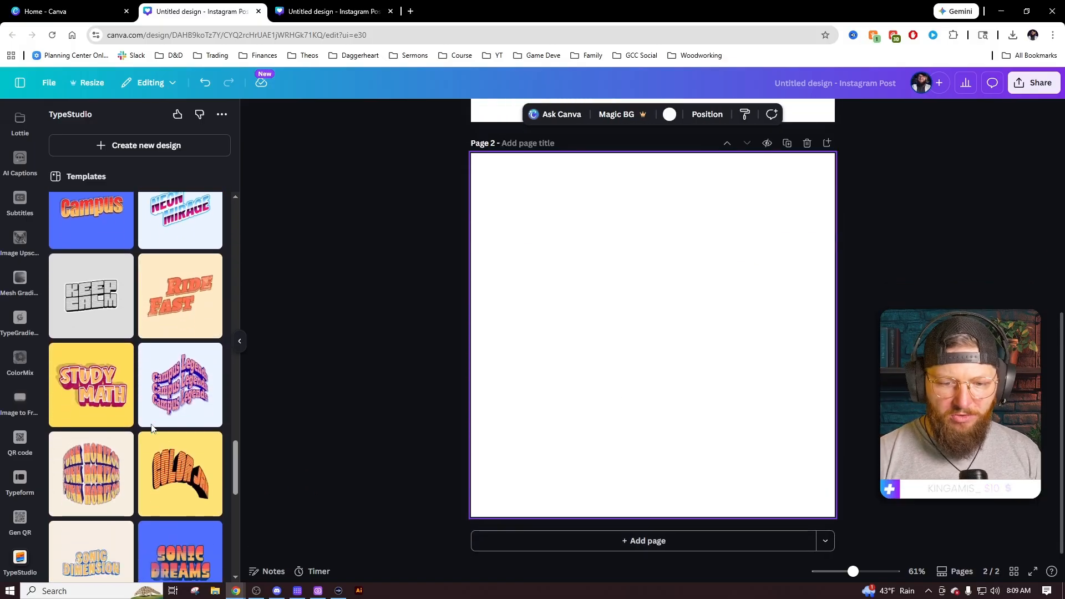
pyautogui.scroll(-3, 157, 420)
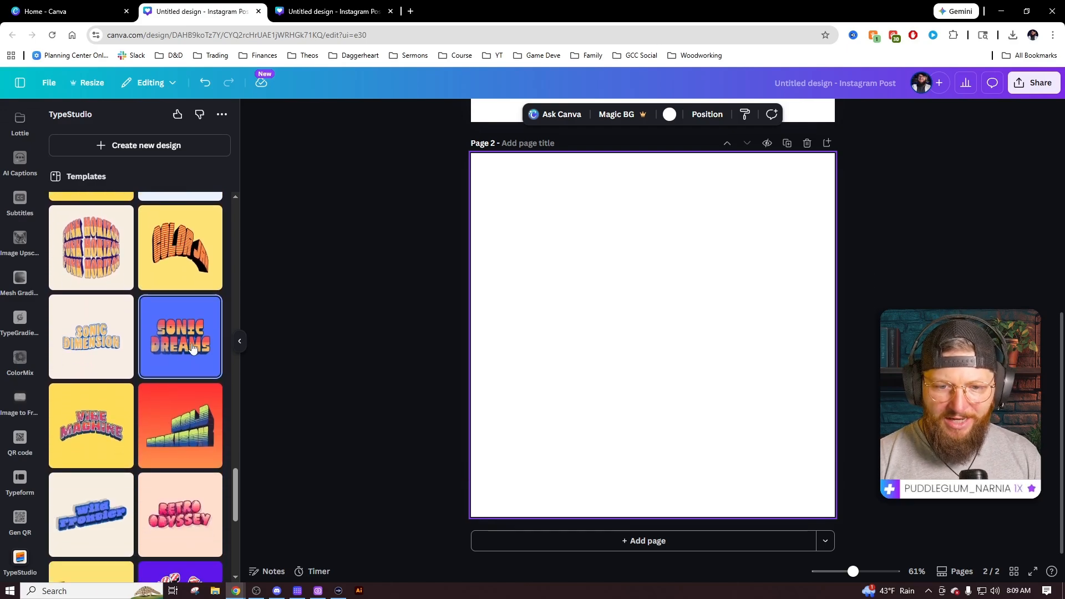
pyautogui.click(183, 338)
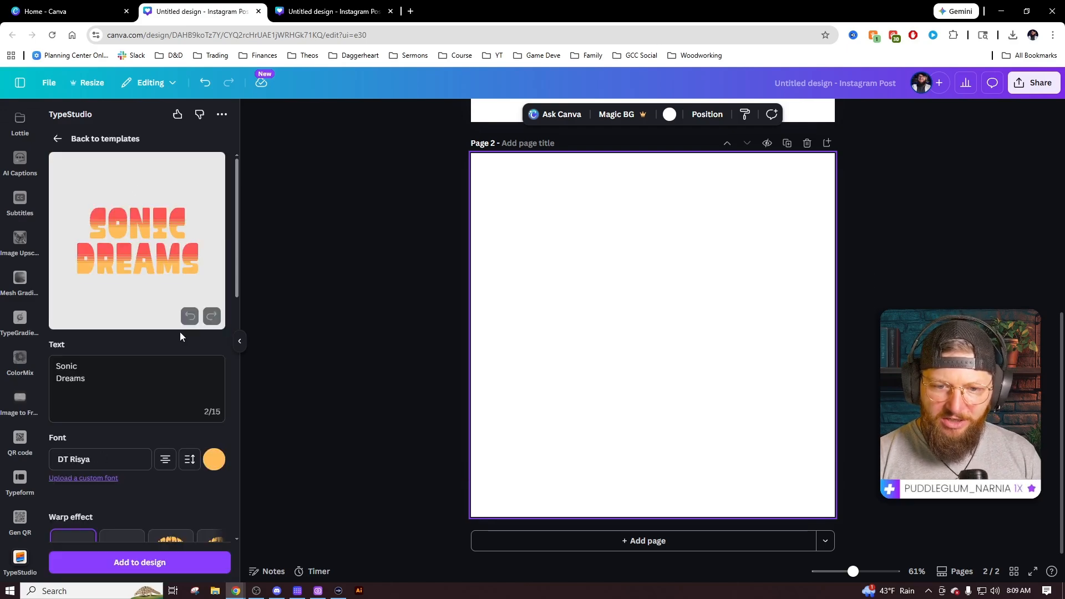
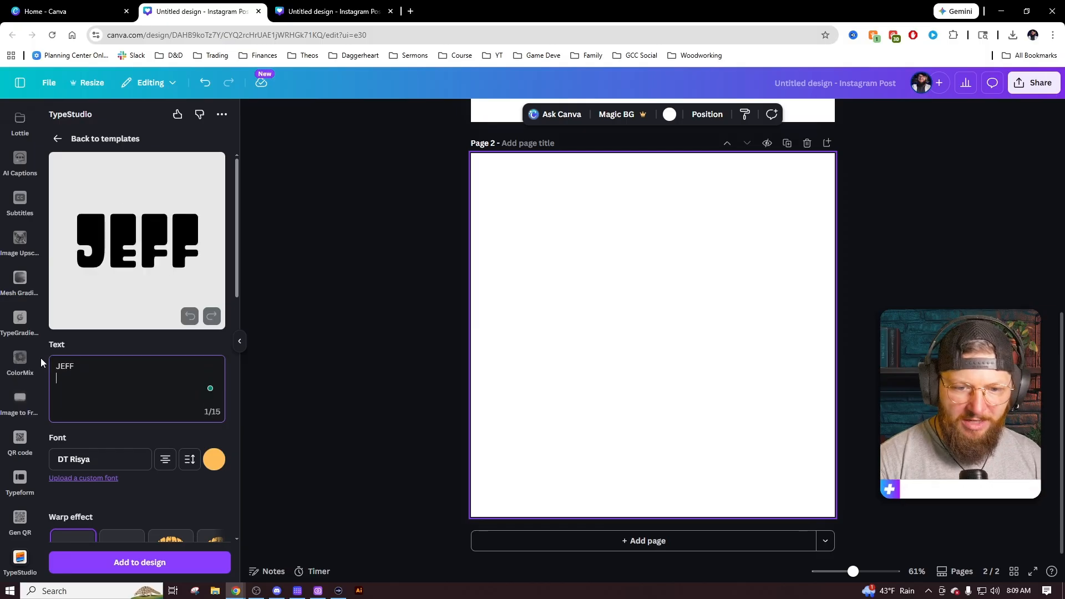
pyautogui.press('Return')
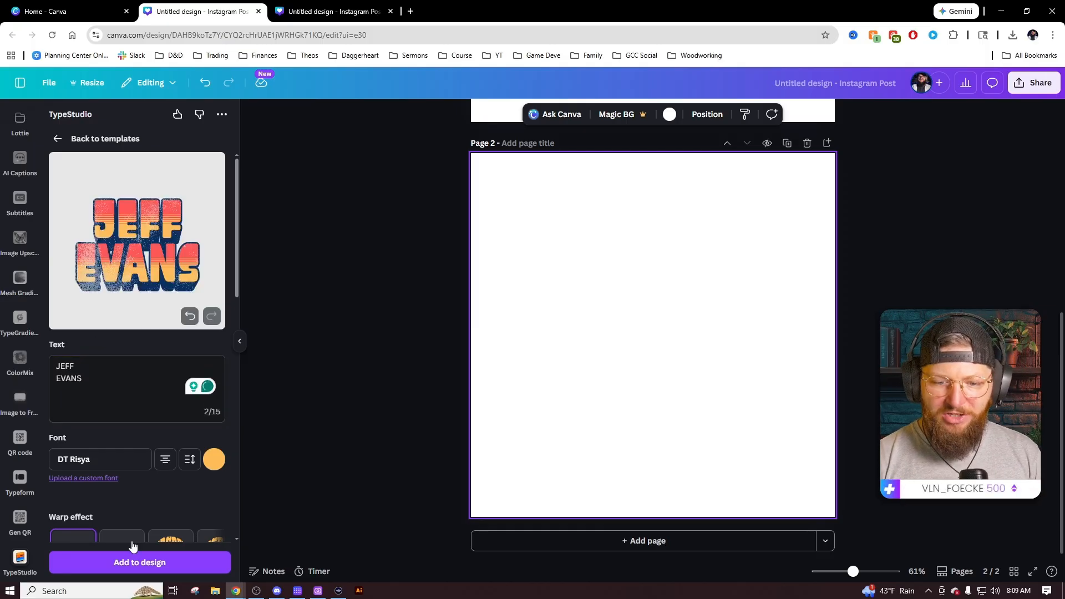
pyautogui.click(126, 561)
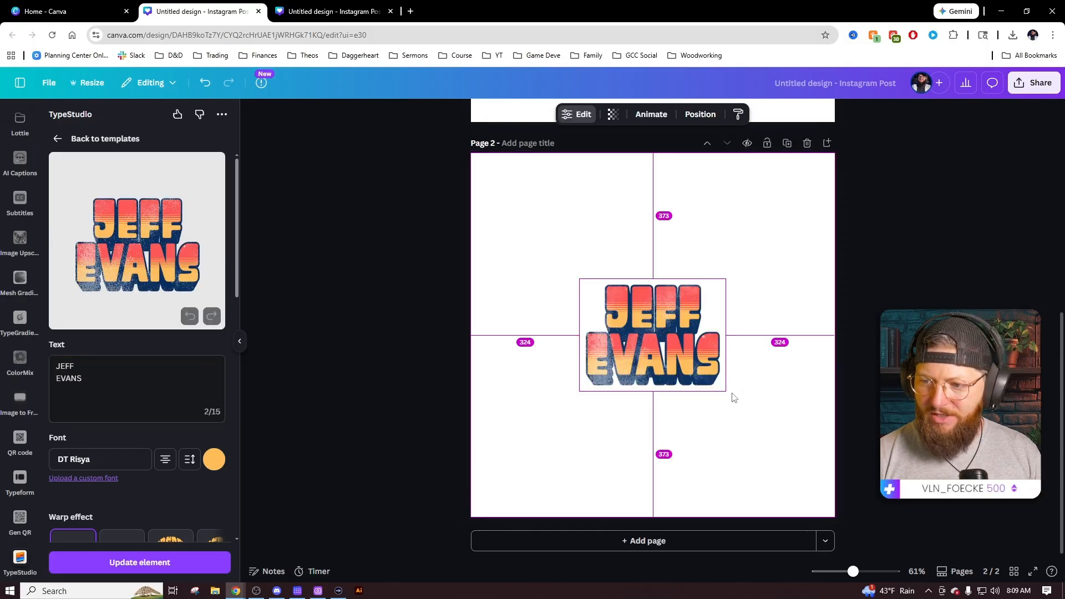
# Enlarge the Sonic Dreams lettering across page 2, then reselect it and the page 1 lettering.
pyautogui.moveTo(725, 391); pyautogui.dragTo(808, 453)
pyautogui.click(858, 435)
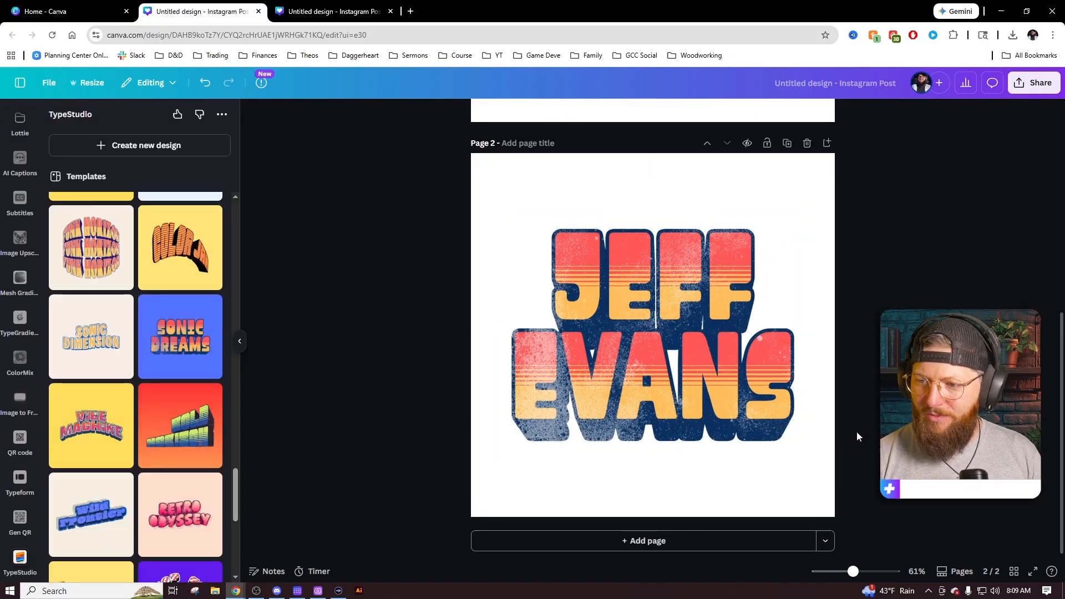
pyautogui.click(674, 383)
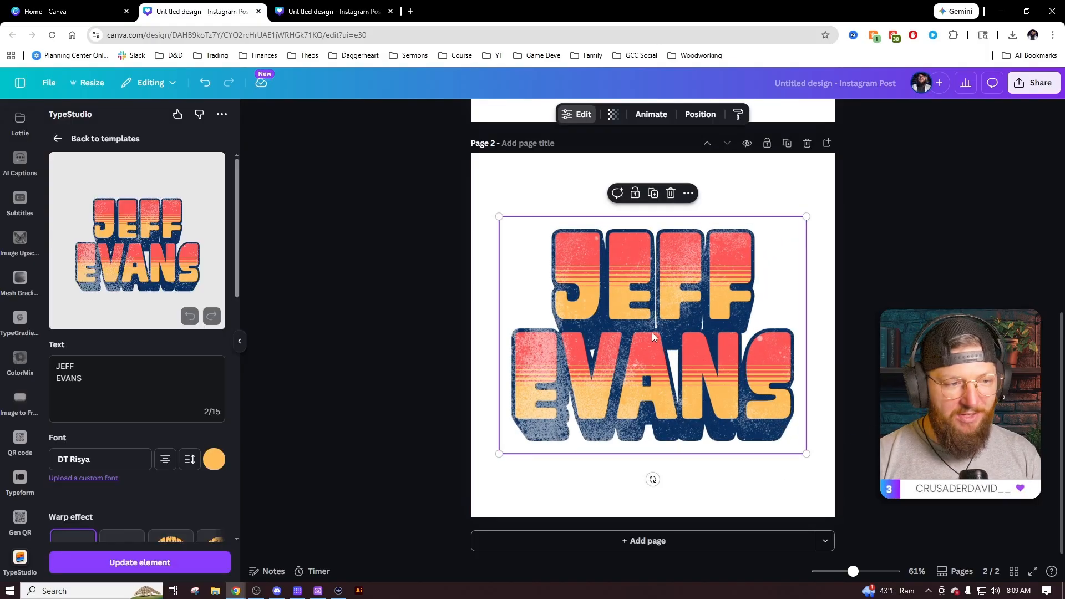
pyautogui.click(841, 342)
pyautogui.click(738, 327)
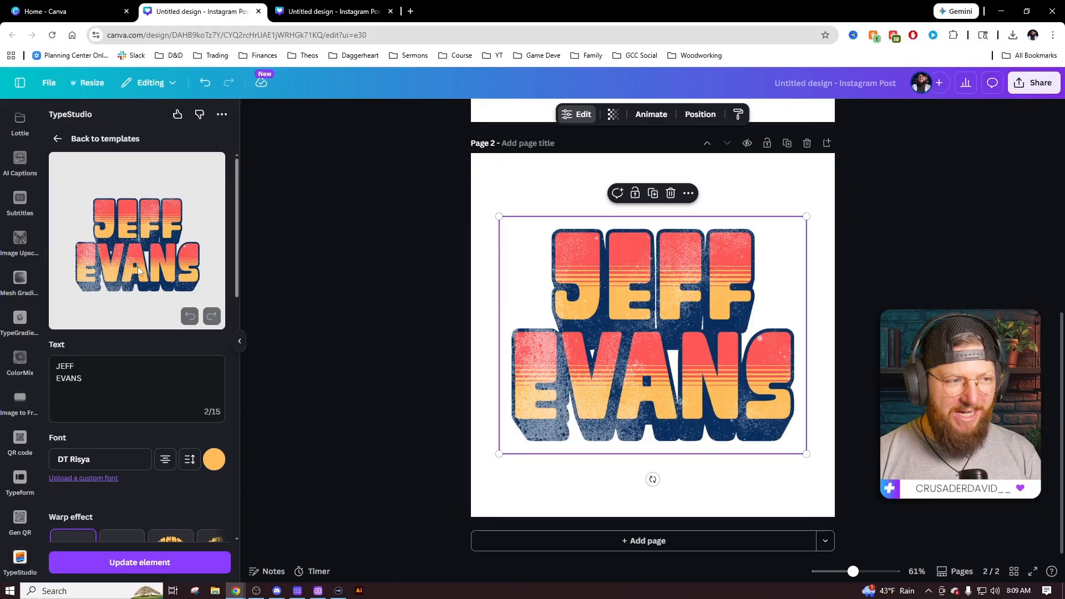
pyautogui.click(645, 348)
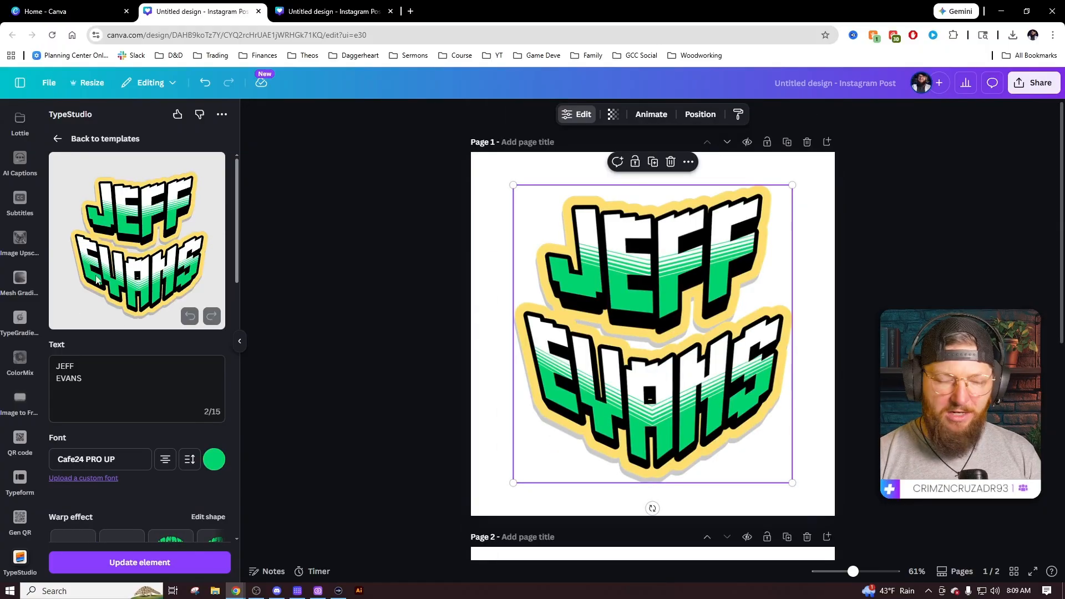
pyautogui.scroll(-2, 155, 427)
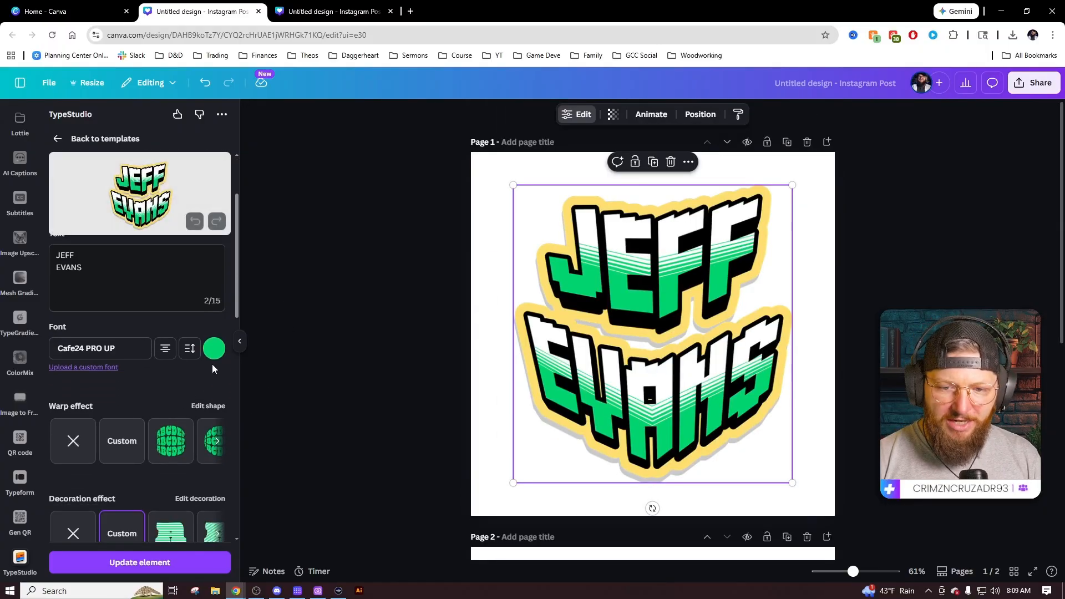
pyautogui.click(215, 356)
pyautogui.click(221, 522)
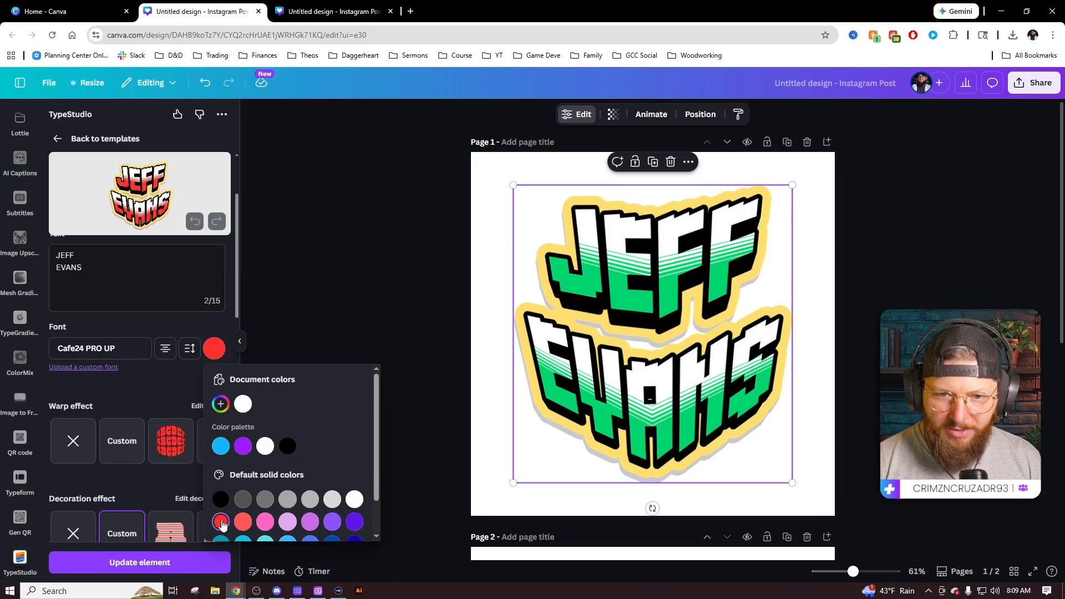
pyautogui.click(243, 523)
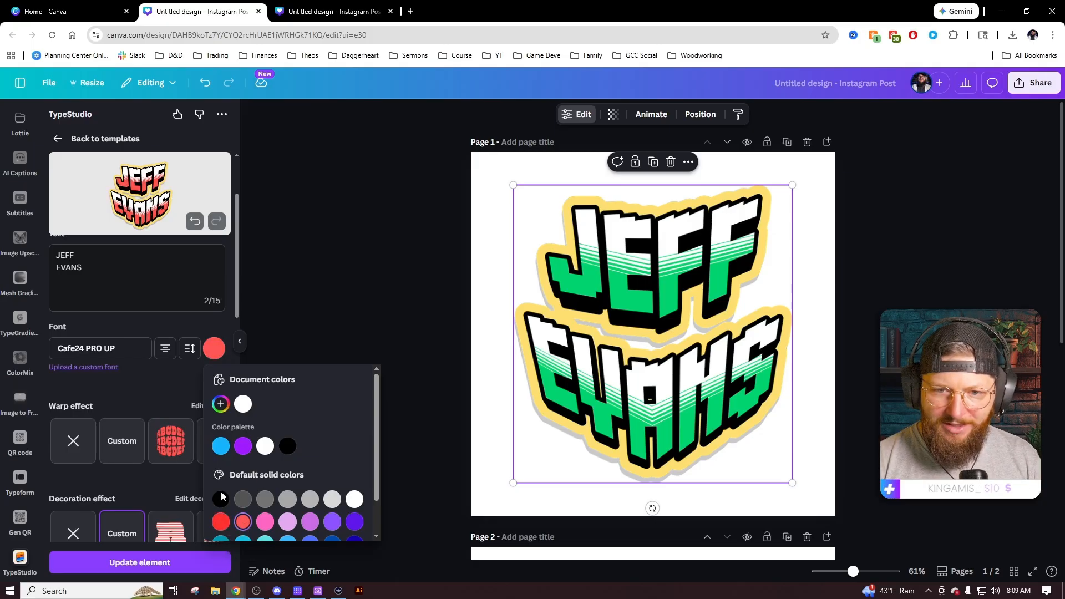
pyautogui.click(152, 378)
pyautogui.click(140, 562)
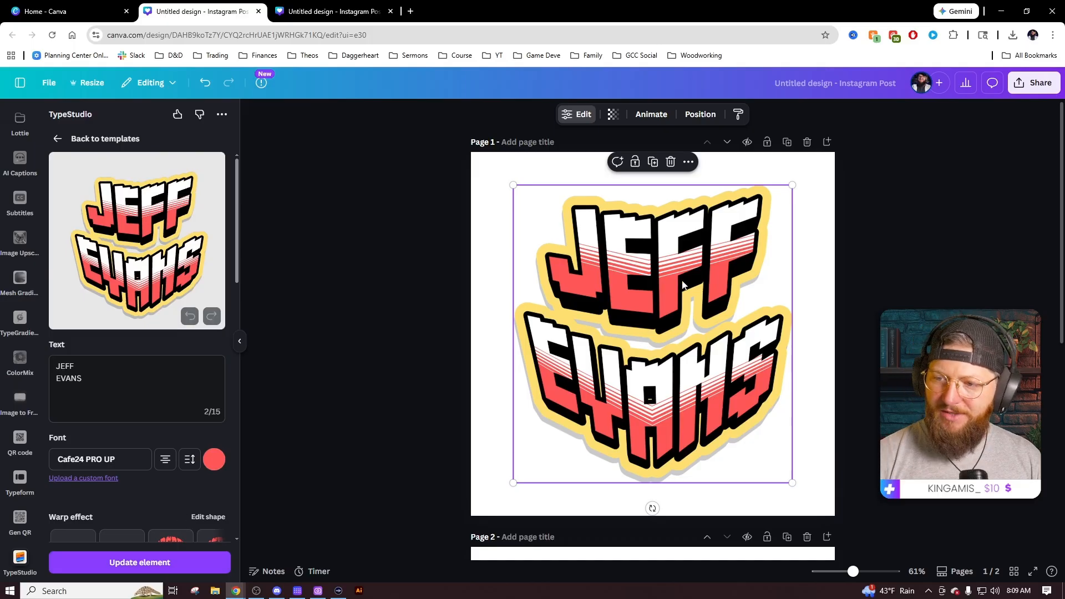
# Select the page 2 lettering for editing.
pyautogui.scroll(-5, 687, 298)
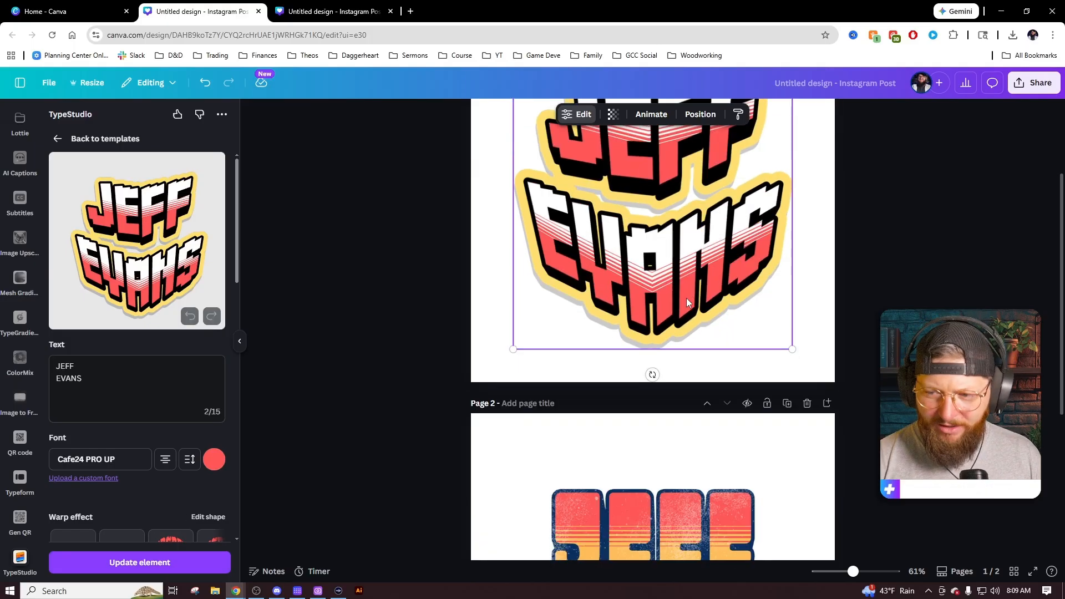
pyautogui.click(664, 335)
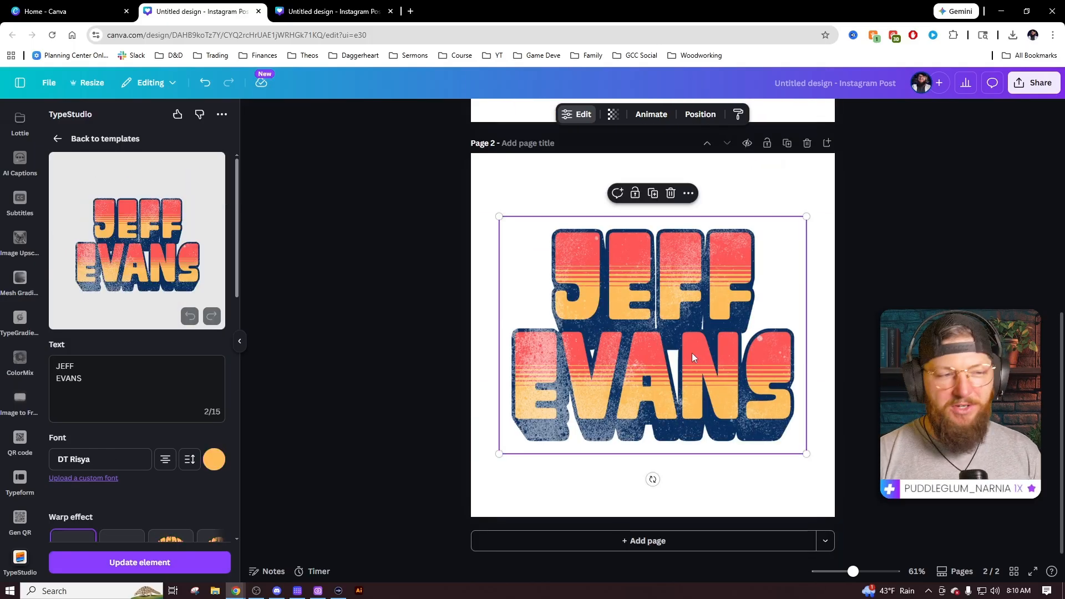
pyautogui.scroll(-1, 138, 441)
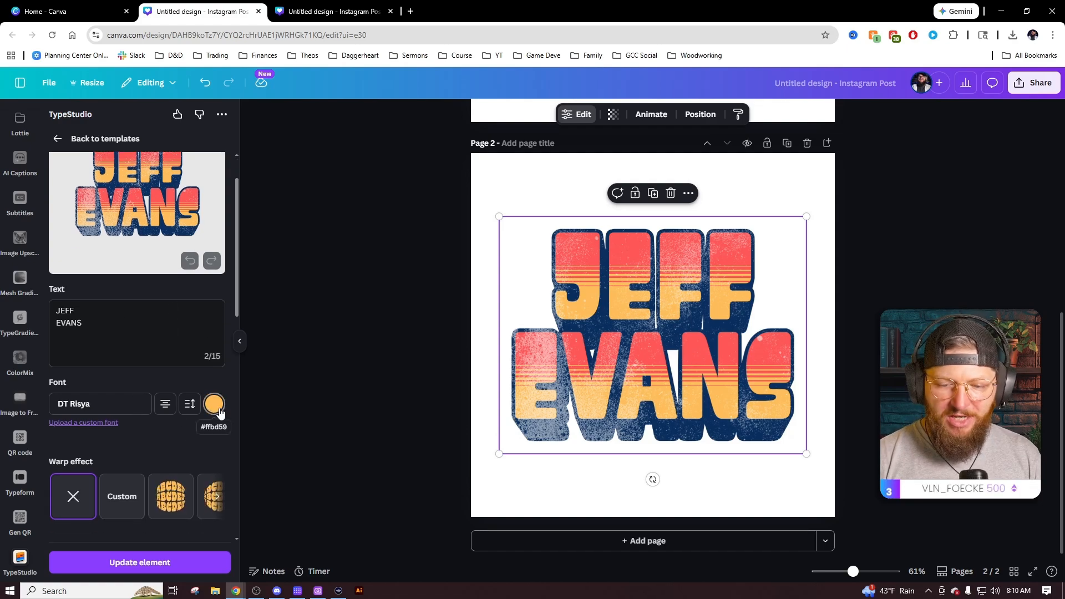
pyautogui.scroll(-3, 195, 405)
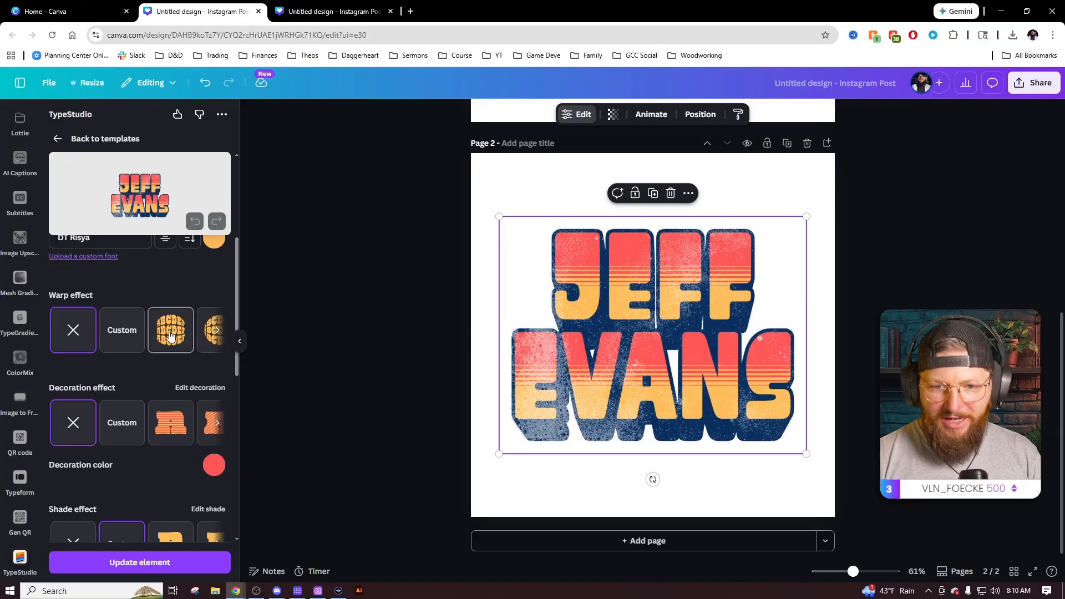
pyautogui.click(171, 333)
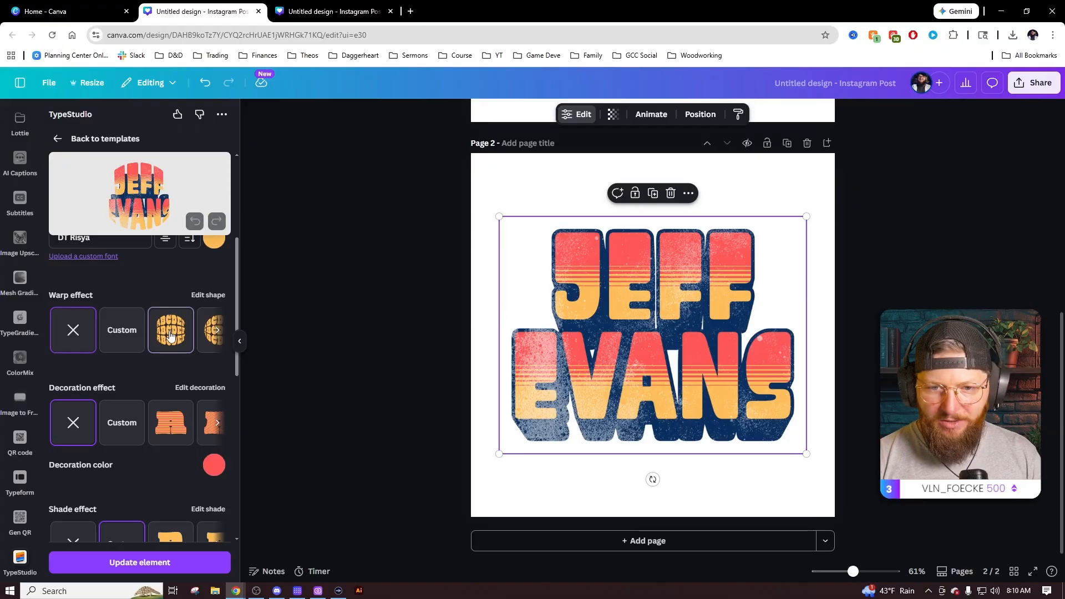
pyautogui.click(217, 331)
pyautogui.click(117, 333)
pyautogui.click(169, 334)
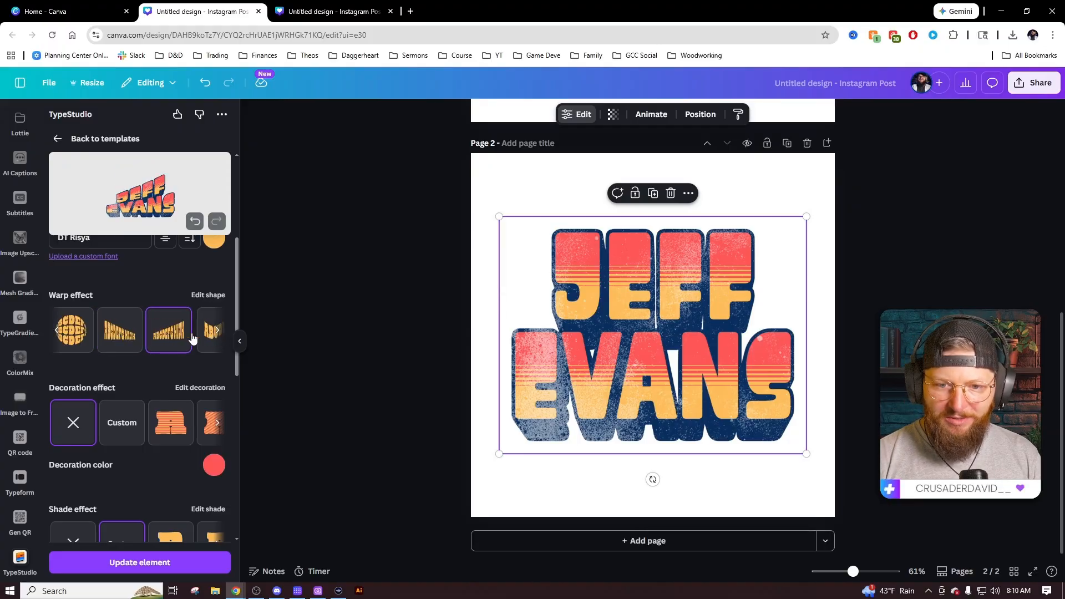
pyautogui.click(218, 331)
pyautogui.click(190, 335)
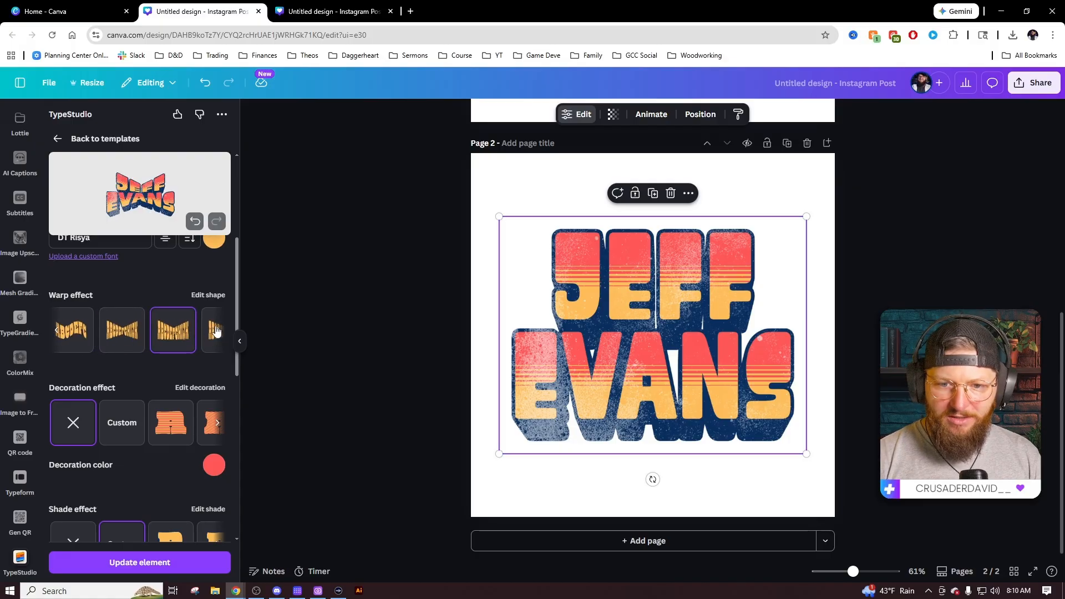
pyautogui.click(216, 333)
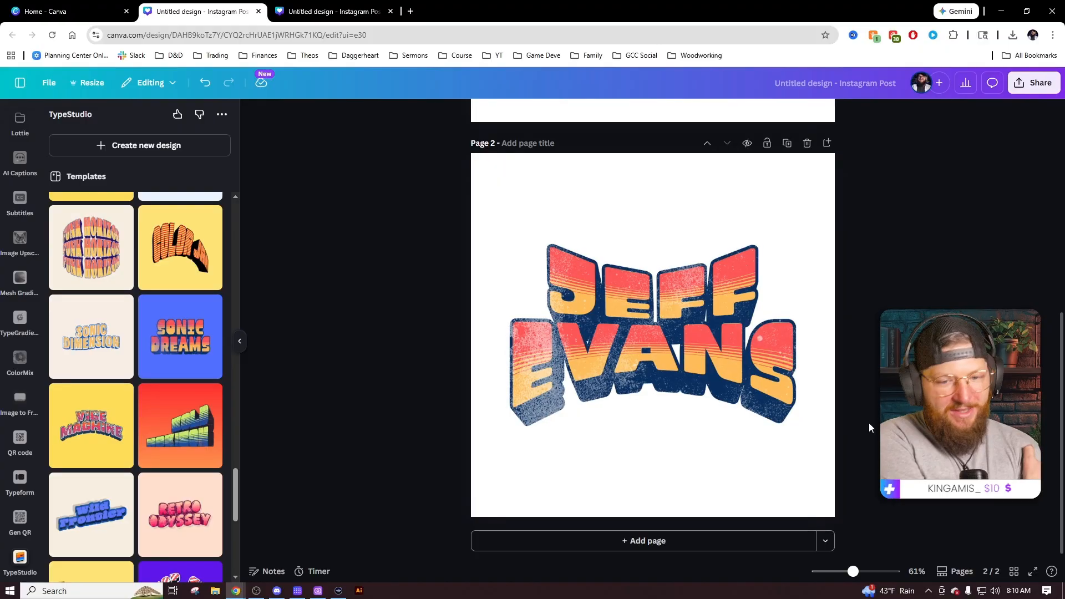
# Add a blank third page to the design.
pyautogui.click(654, 543)
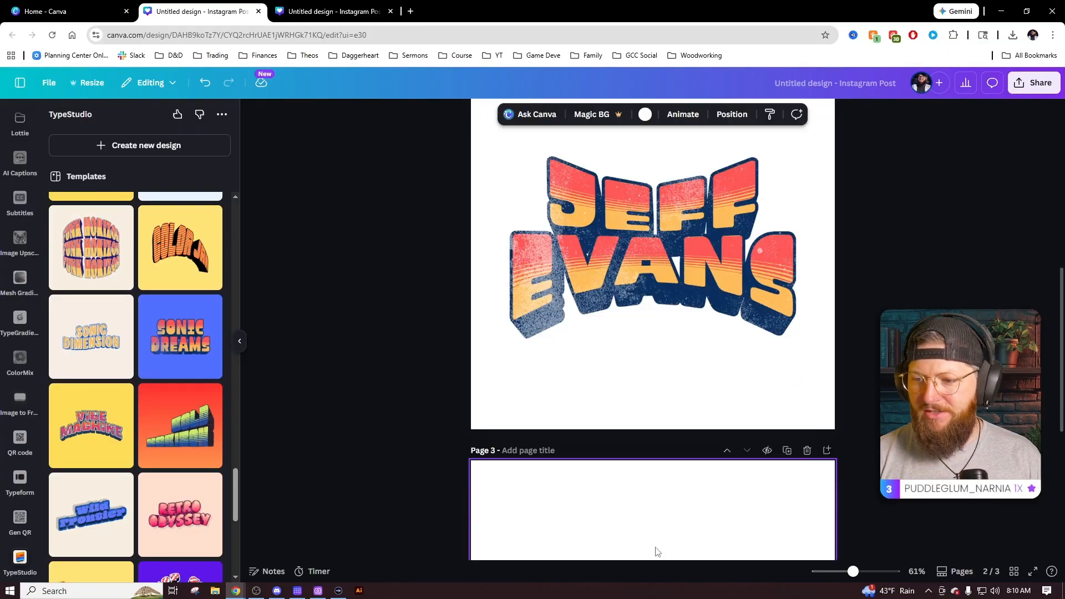
pyautogui.scroll(-4, 183, 389)
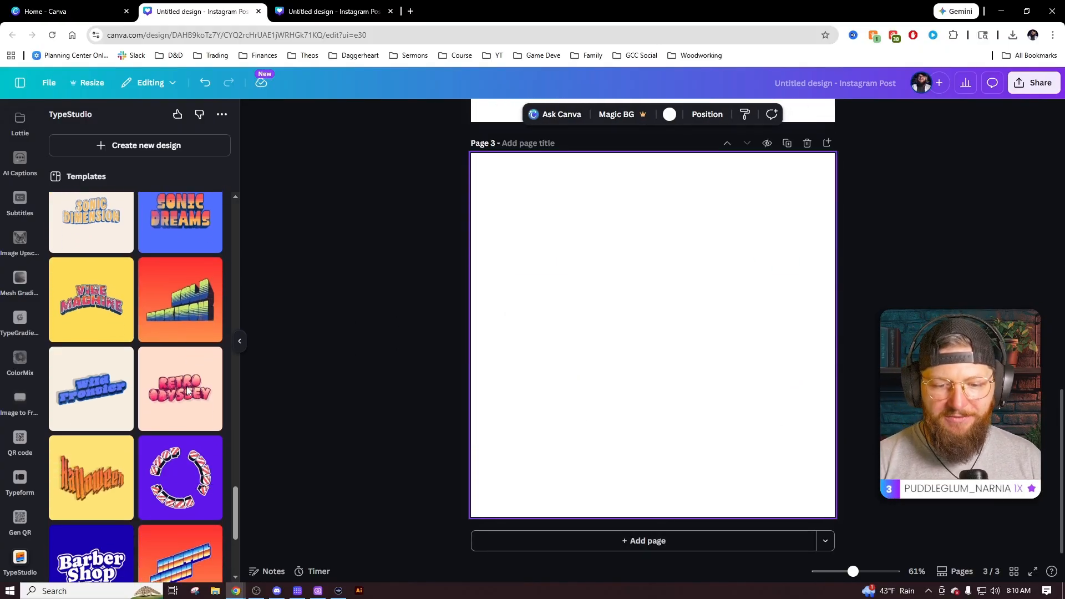
pyautogui.scroll(-2, 187, 392)
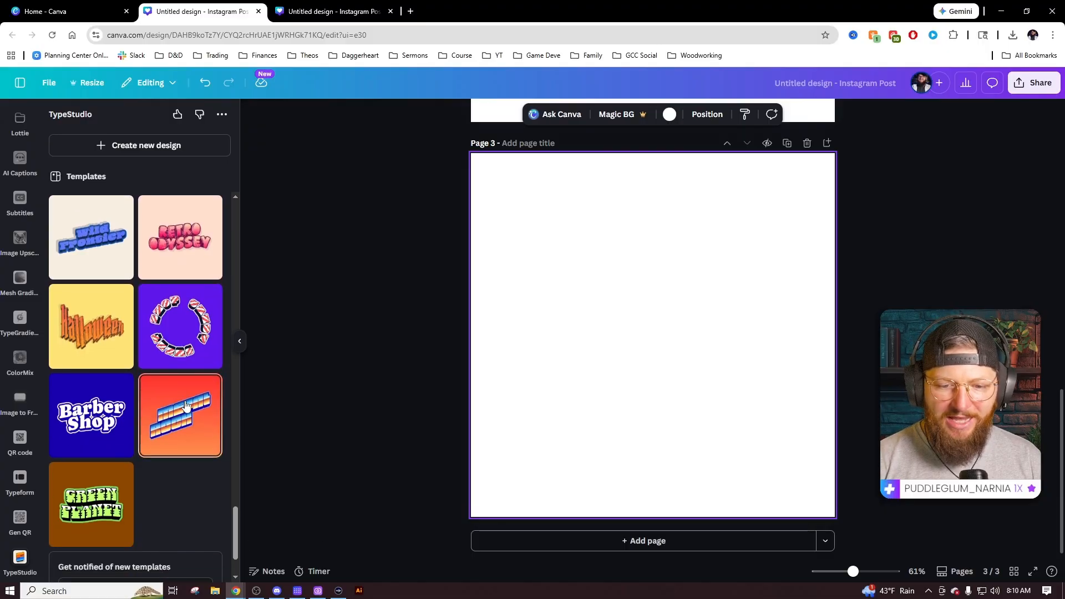
# Open the Scary Movie text style template and select its sample wording.
pyautogui.scroll(1, 186, 405)
pyautogui.scroll(-2, 145, 388)
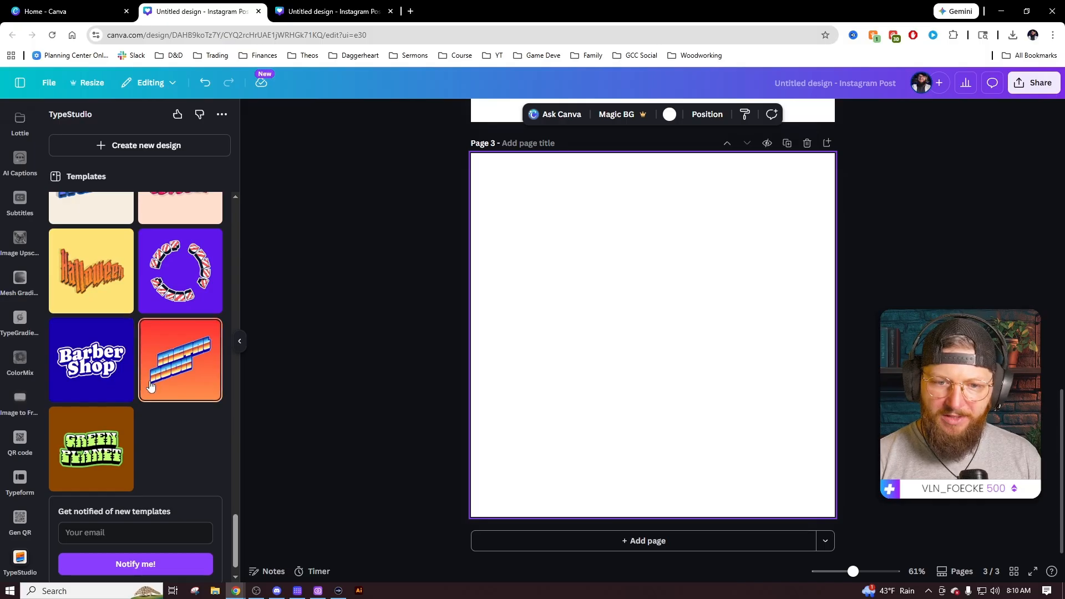
pyautogui.scroll(1, 131, 405)
pyautogui.scroll(12, 149, 411)
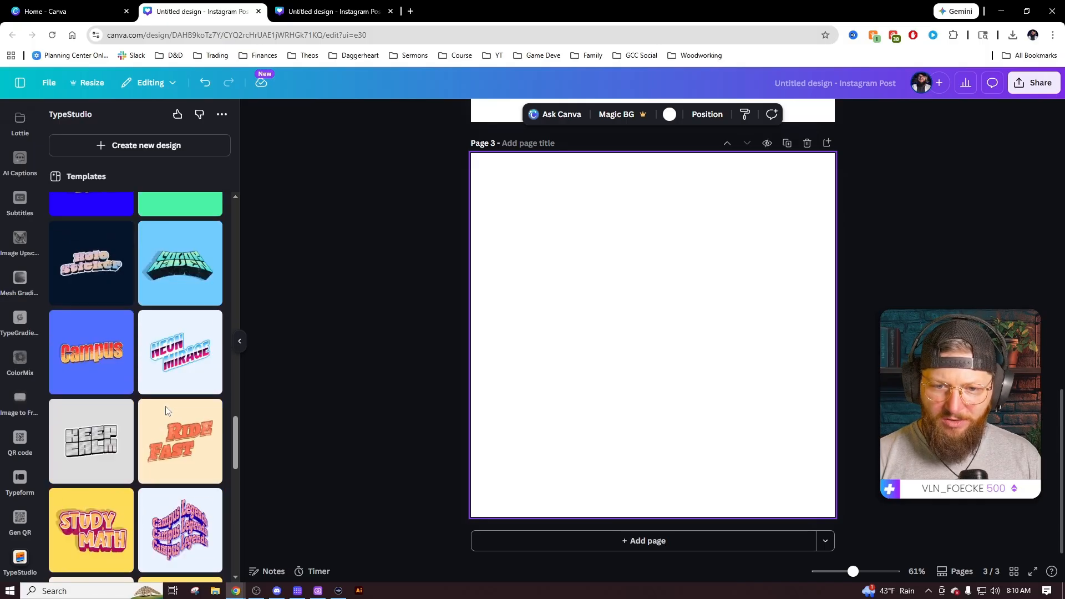
pyautogui.scroll(9, 167, 408)
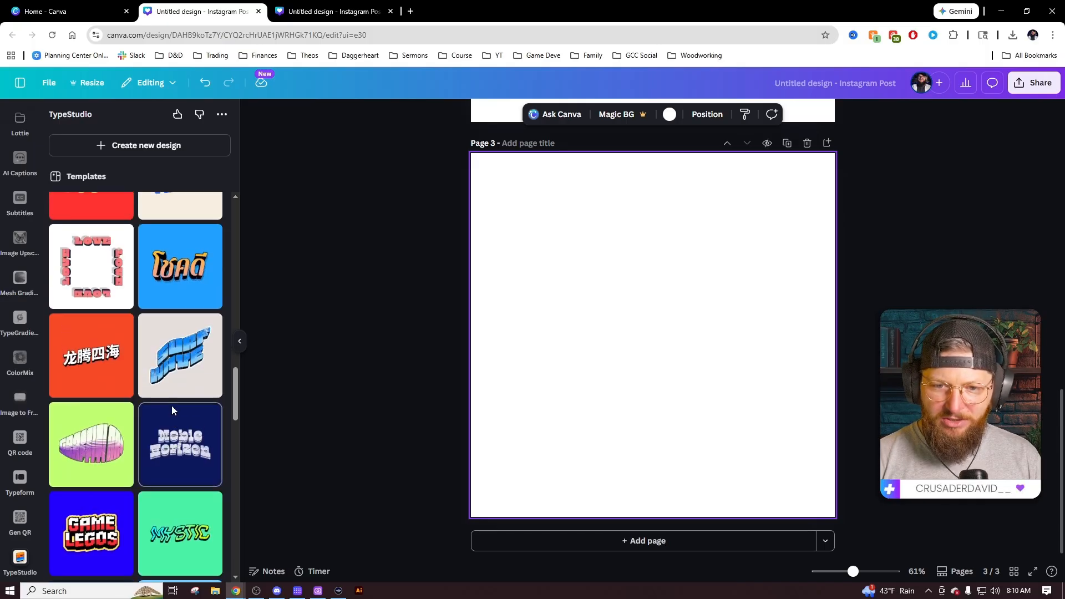
pyautogui.scroll(6, 175, 408)
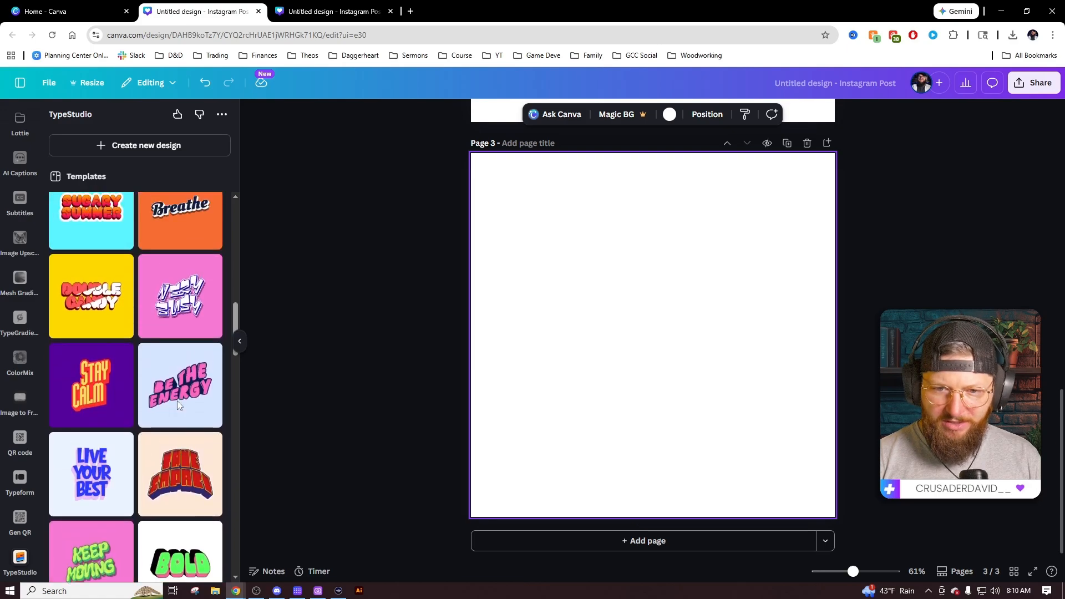
pyautogui.scroll(6, 186, 391)
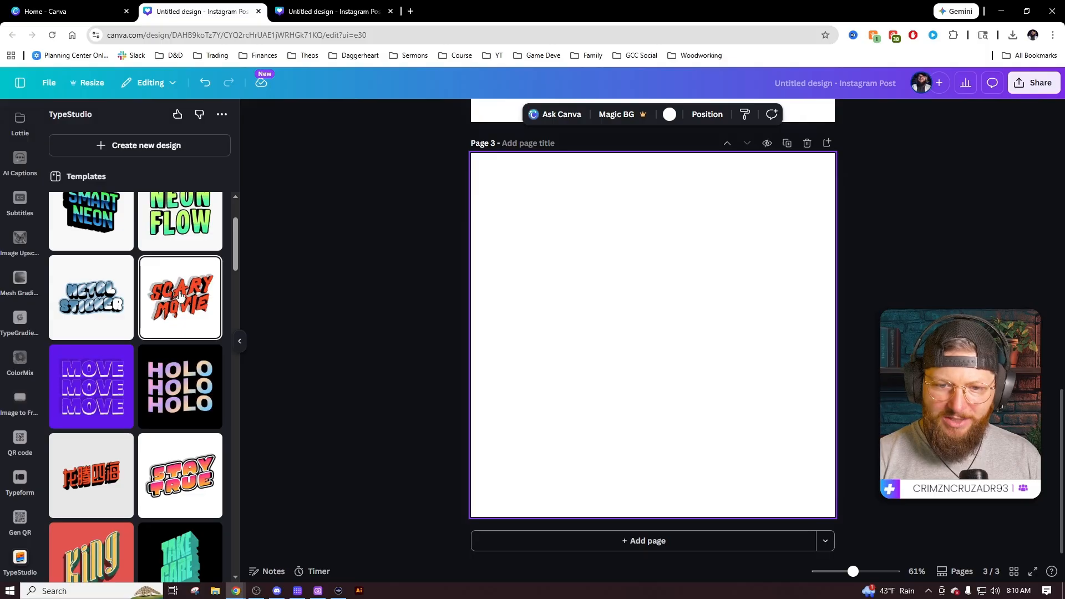
pyautogui.click(179, 296)
pyautogui.click(90, 378)
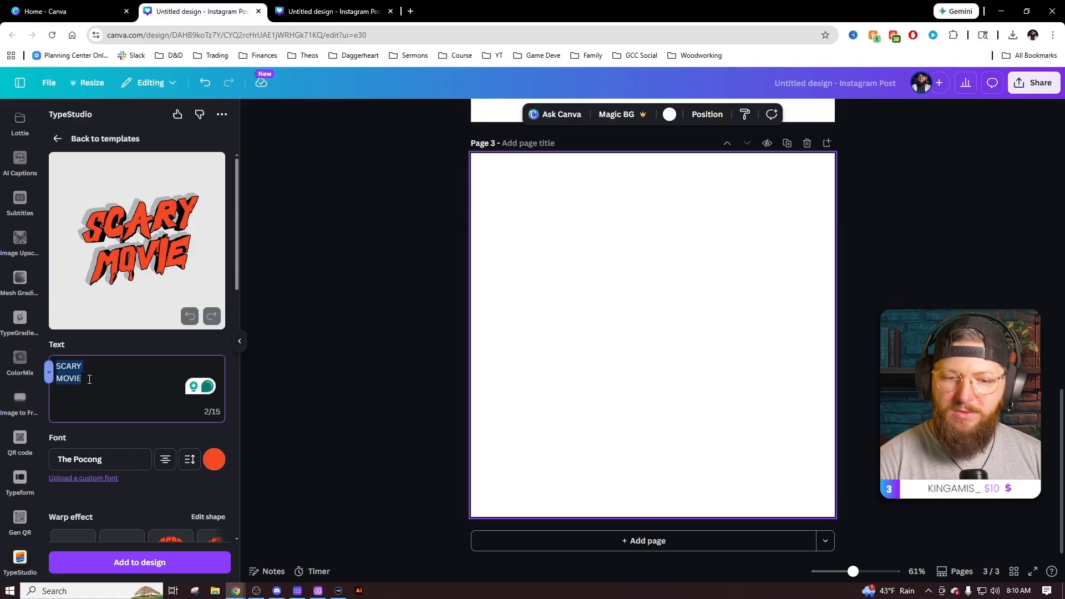
pyautogui.press('Return')
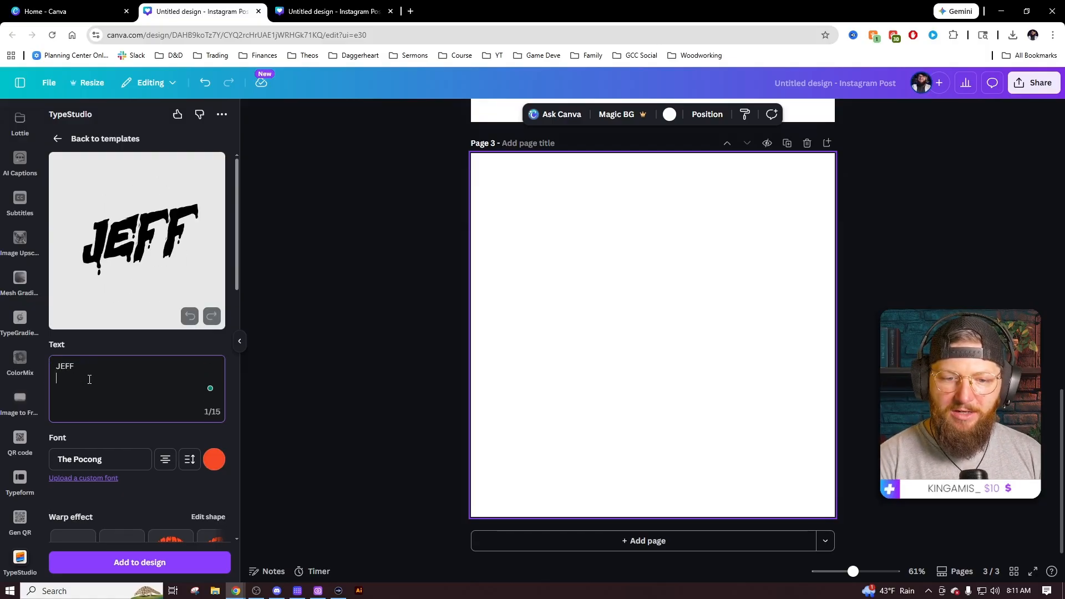
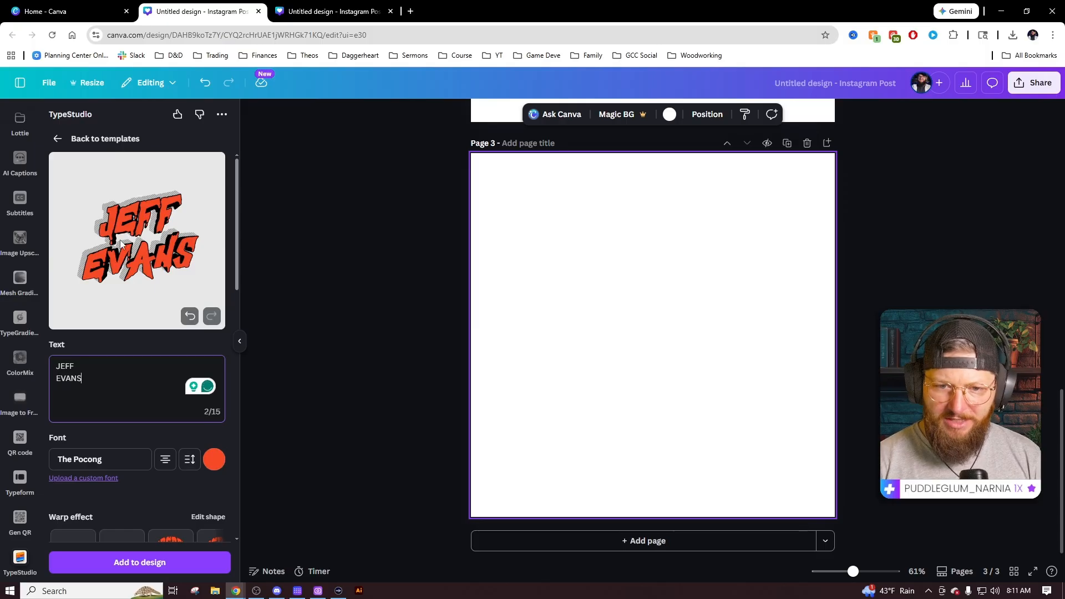
pyautogui.click(189, 461)
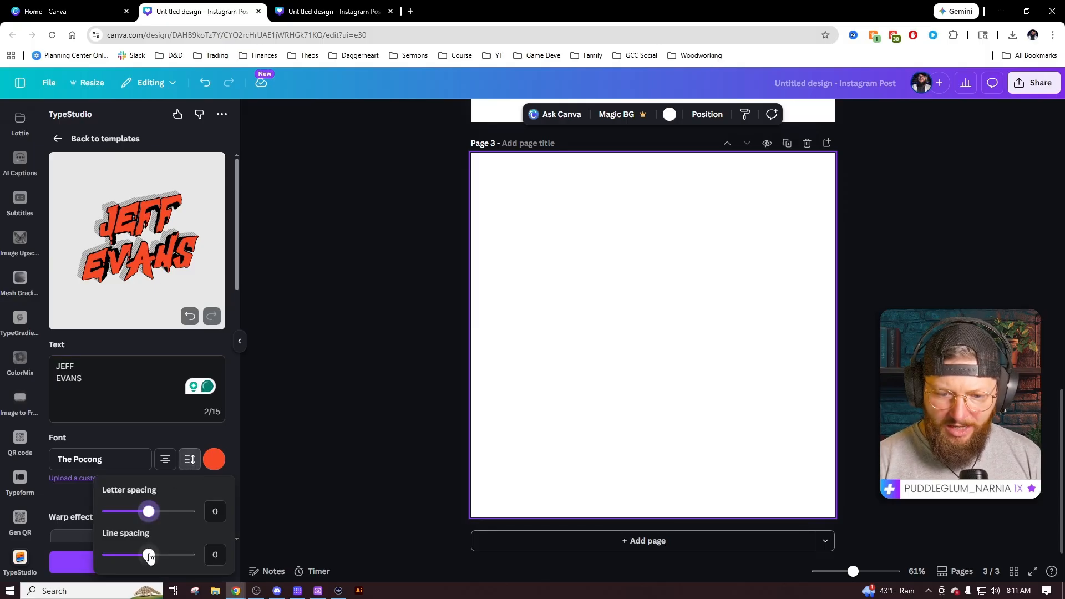
pyautogui.moveTo(149, 555); pyautogui.dragTo(145, 556)
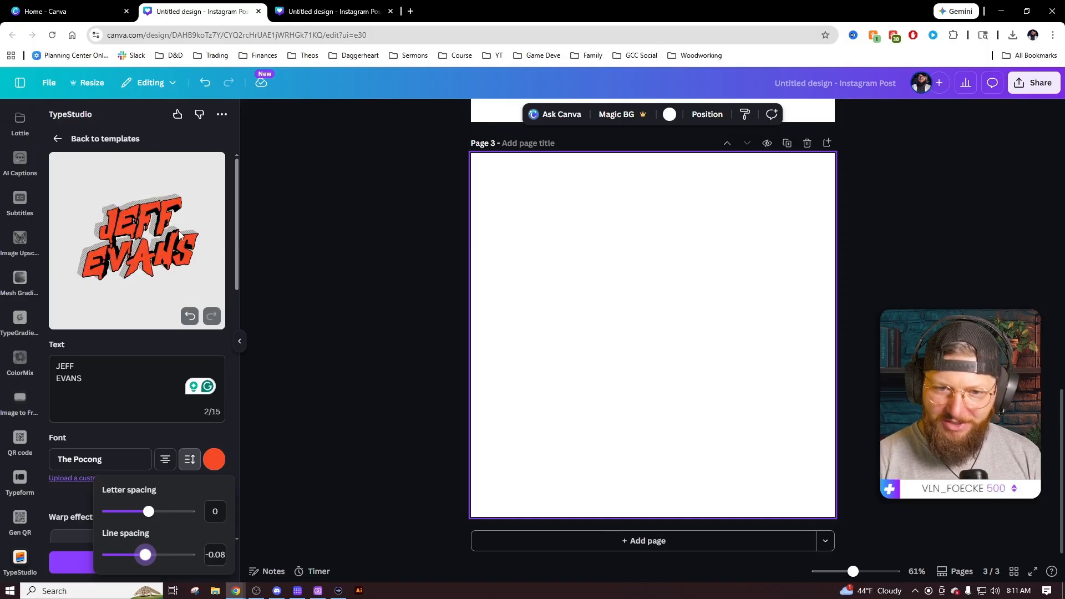
pyautogui.click(162, 432)
# Try a distorted warp and other warp shapes on the title.
pyautogui.scroll(-1, 162, 430)
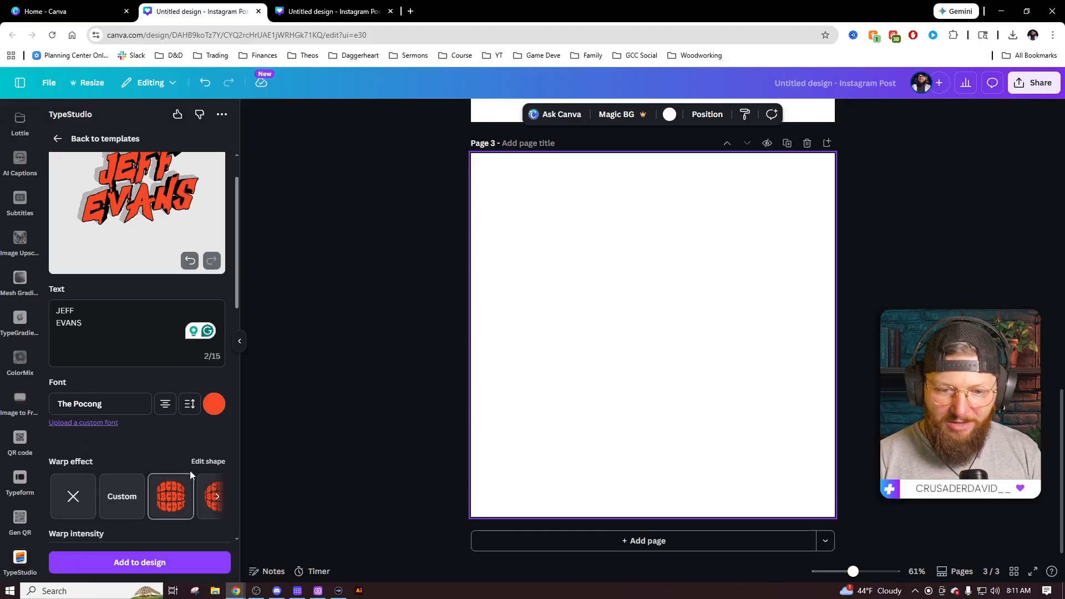
pyautogui.click(179, 495)
pyautogui.scroll(1, 174, 473)
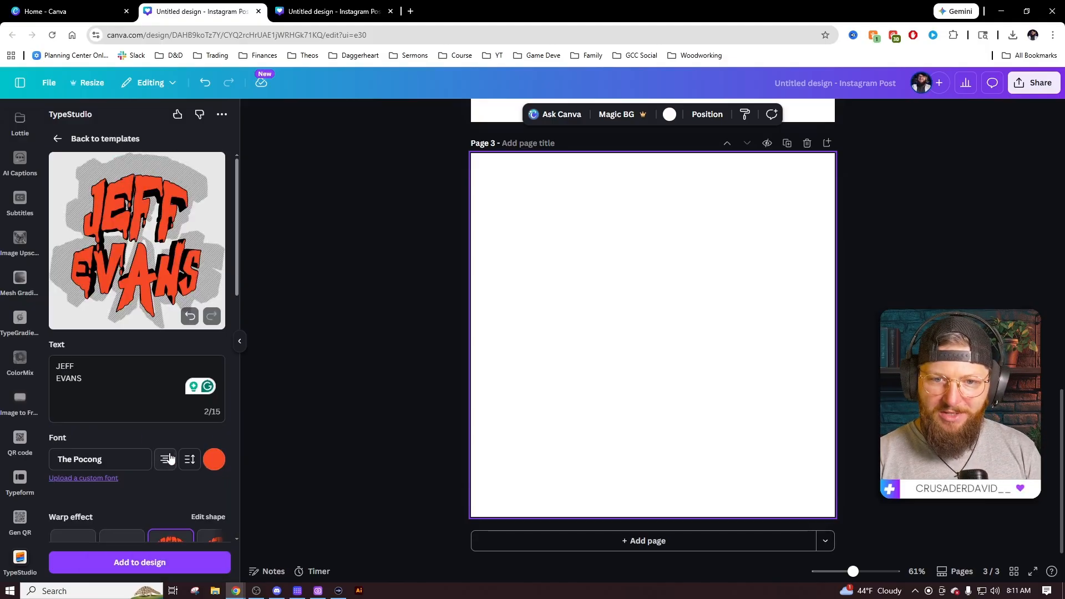
pyautogui.scroll(-1, 165, 445)
pyautogui.scroll(1, 187, 456)
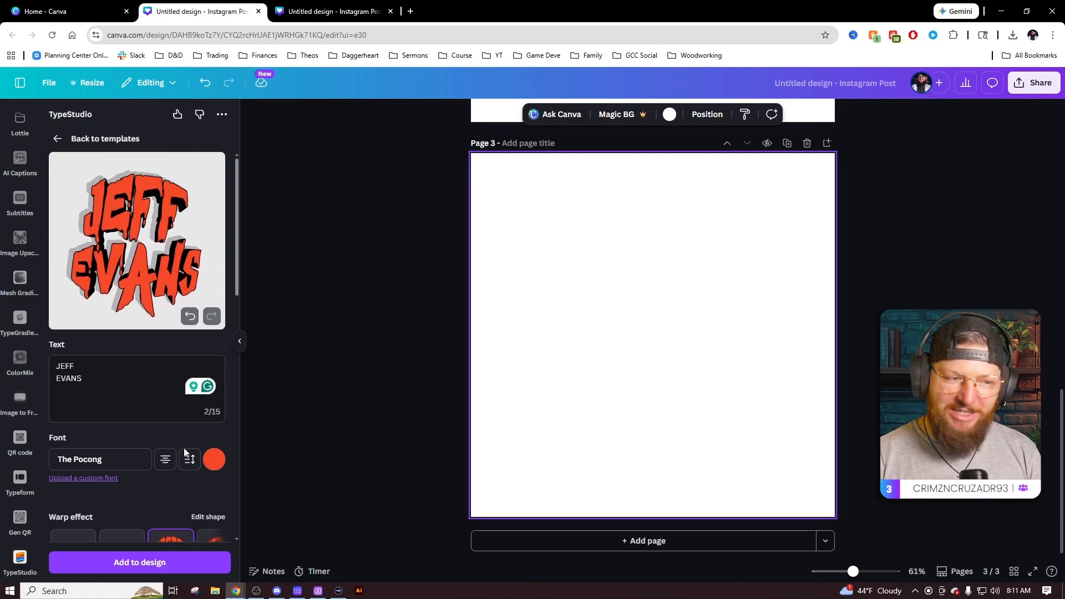
pyautogui.scroll(-1, 184, 448)
pyautogui.click(217, 497)
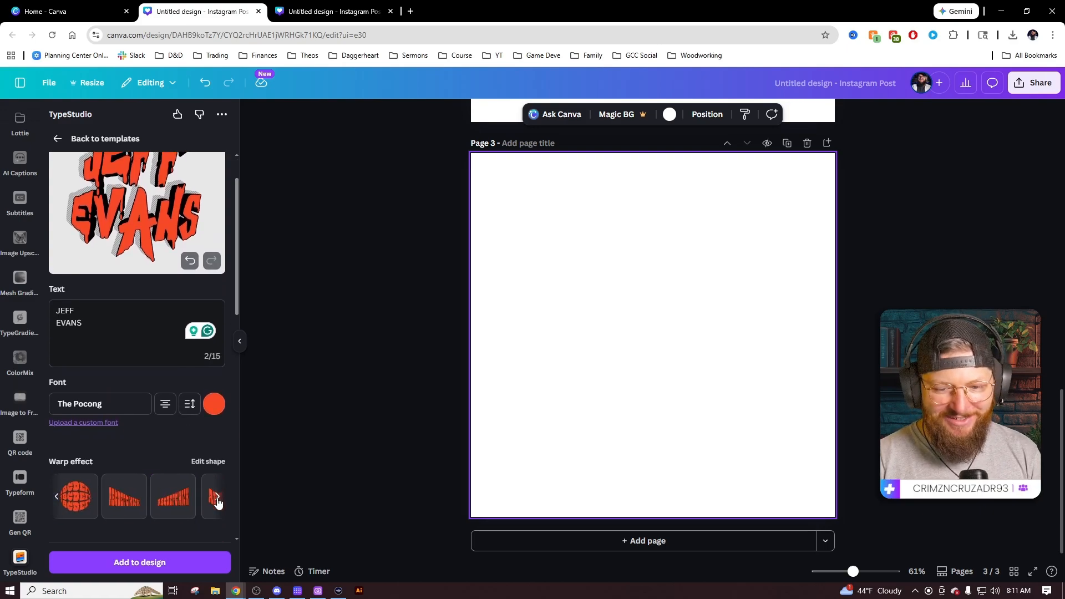
pyautogui.click(173, 505)
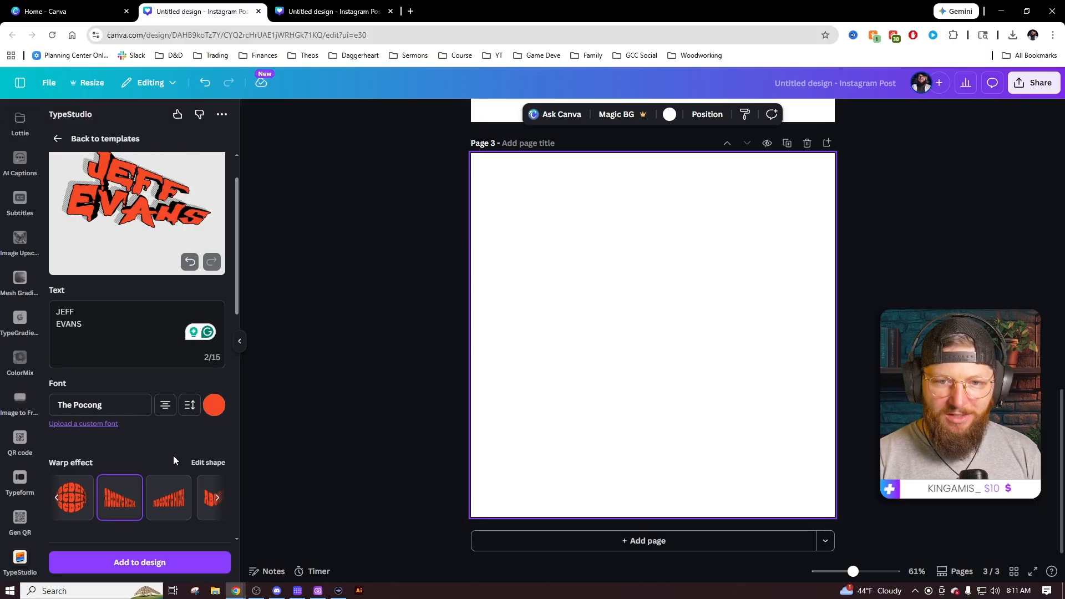
# Browse further warp shapes and settle on an arc warp for the title.
pyautogui.scroll(1, 174, 461)
pyautogui.scroll(-1, 183, 472)
pyautogui.click(218, 497)
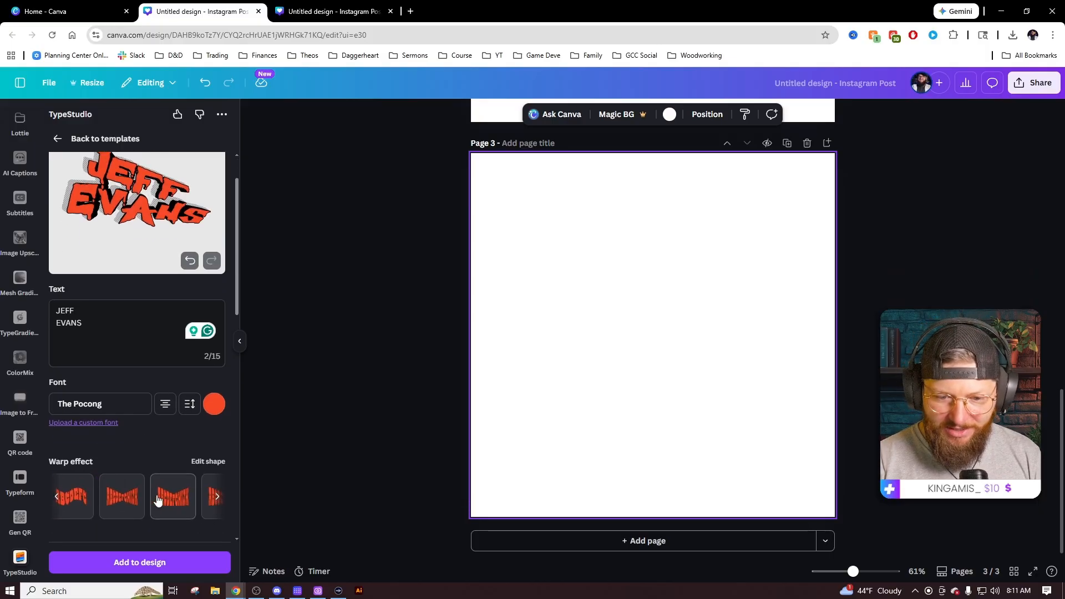
pyautogui.click(132, 498)
pyautogui.scroll(1, 144, 470)
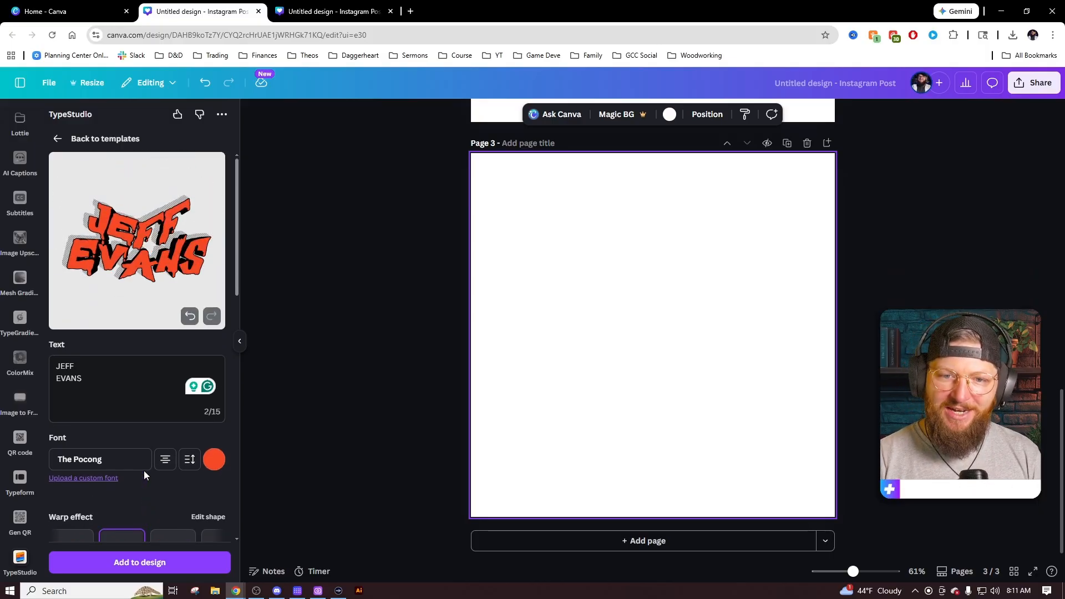
pyautogui.scroll(-1, 144, 470)
pyautogui.click(177, 500)
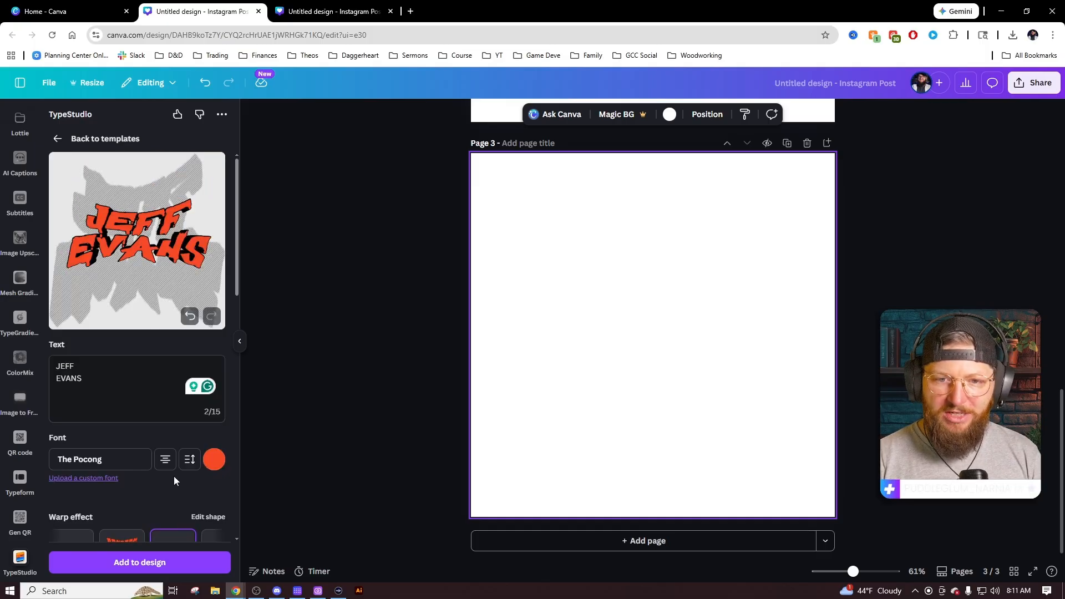
pyautogui.click(217, 497)
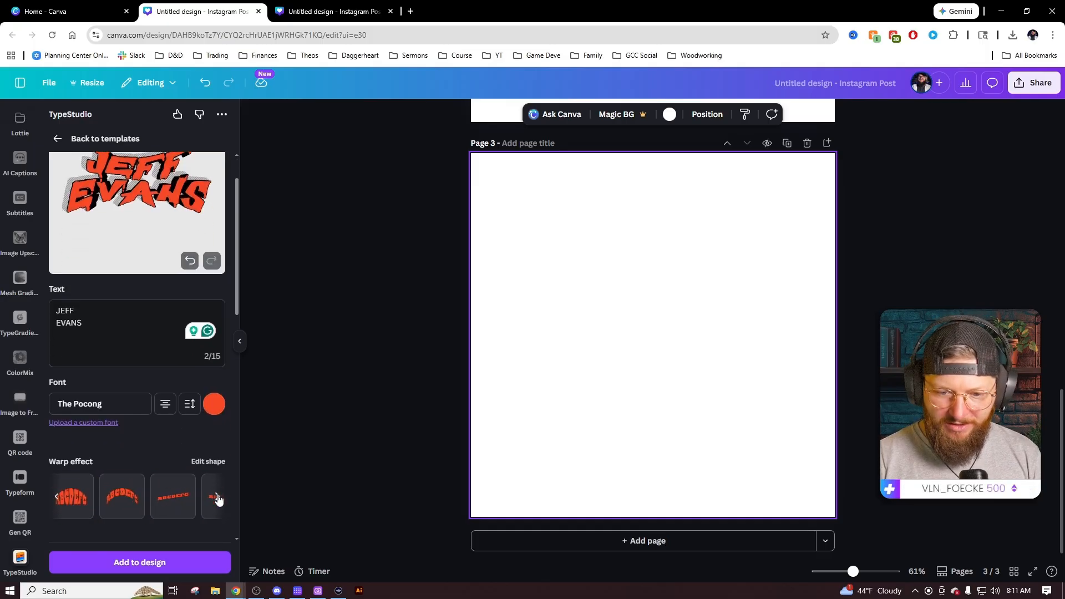
pyautogui.click(218, 498)
pyautogui.click(218, 499)
# Give the title the second, grunge texture.
pyautogui.scroll(1, 186, 329)
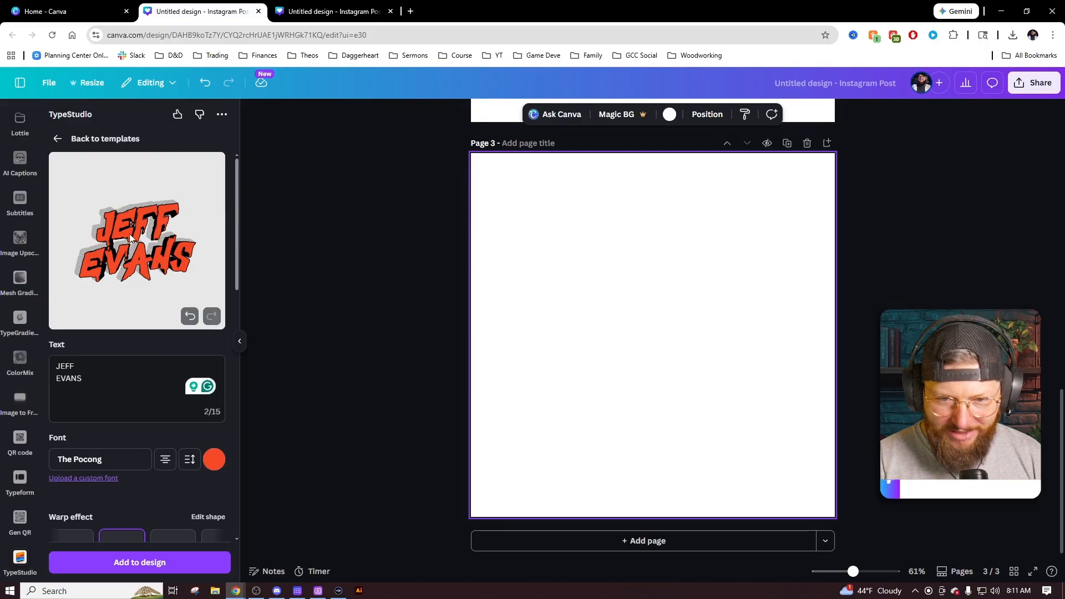
pyautogui.scroll(-5, 139, 457)
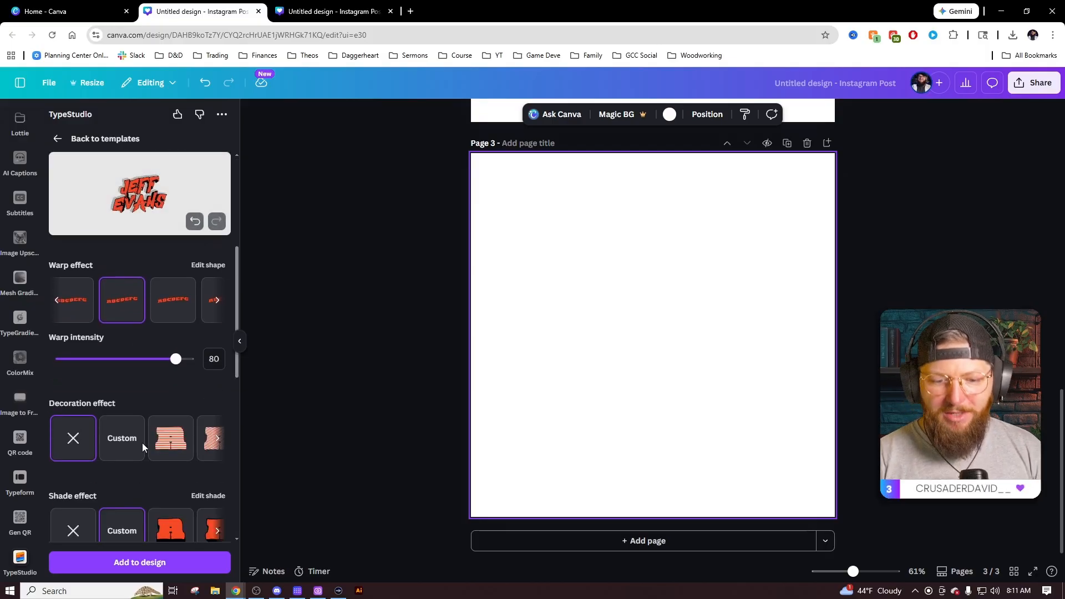
pyautogui.scroll(-2, 144, 408)
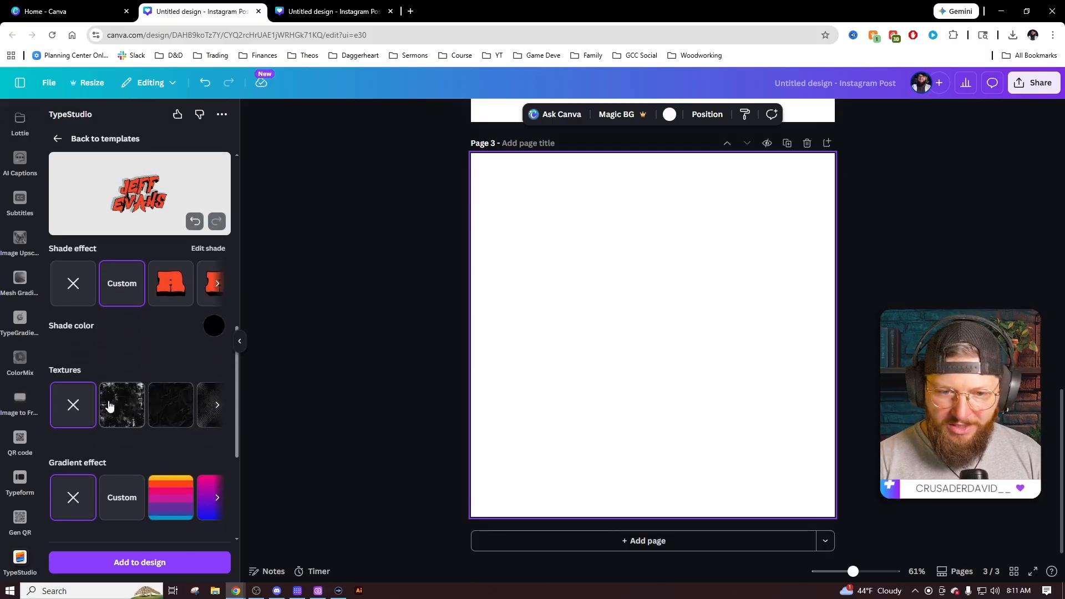
pyautogui.click(128, 409)
pyautogui.scroll(6, 154, 351)
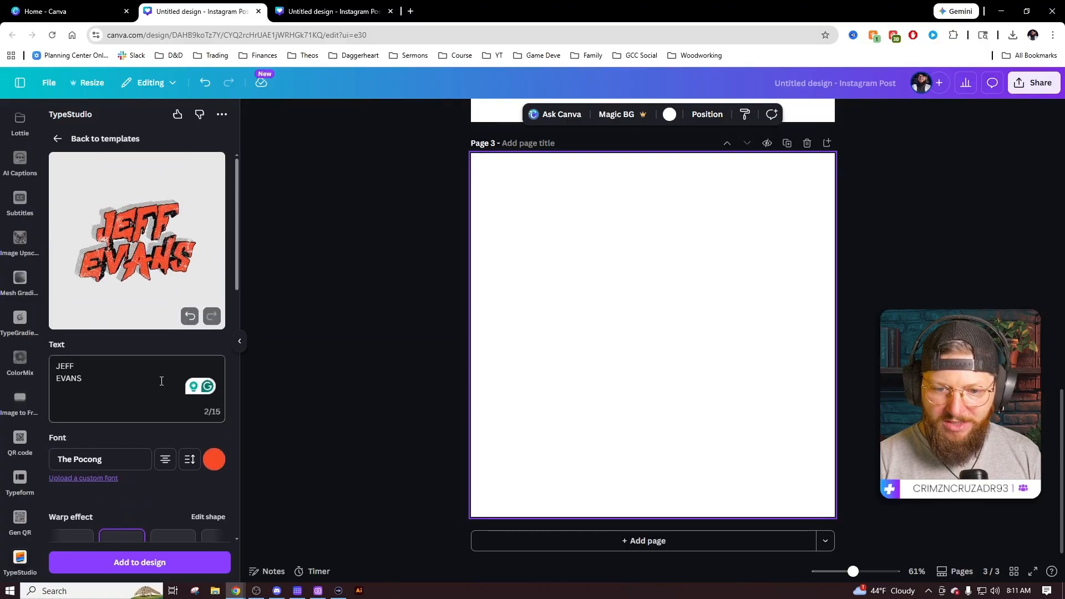
pyautogui.click(144, 563)
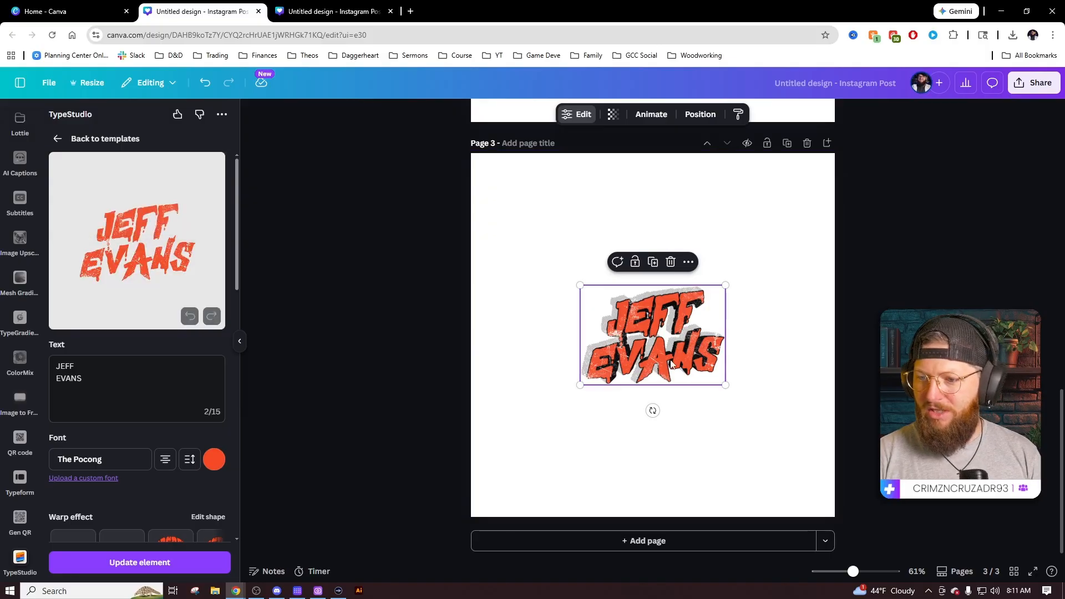
pyautogui.moveTo(659, 350); pyautogui.dragTo(614, 364)
pyautogui.moveTo(681, 399); pyautogui.dragTo(737, 439)
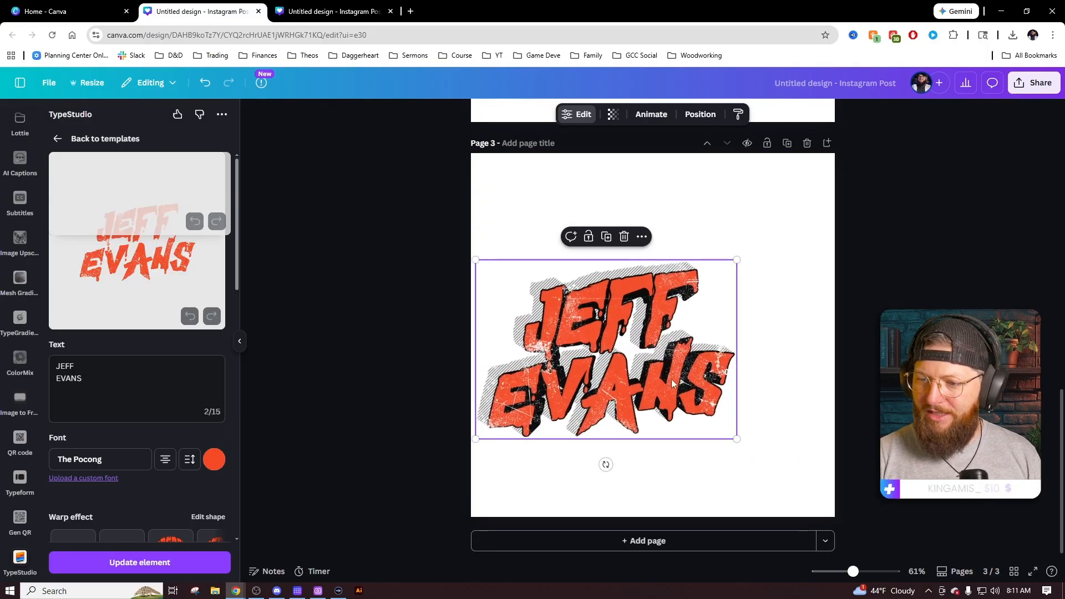
pyautogui.moveTo(671, 378); pyautogui.dragTo(702, 364)
pyautogui.click(489, 393)
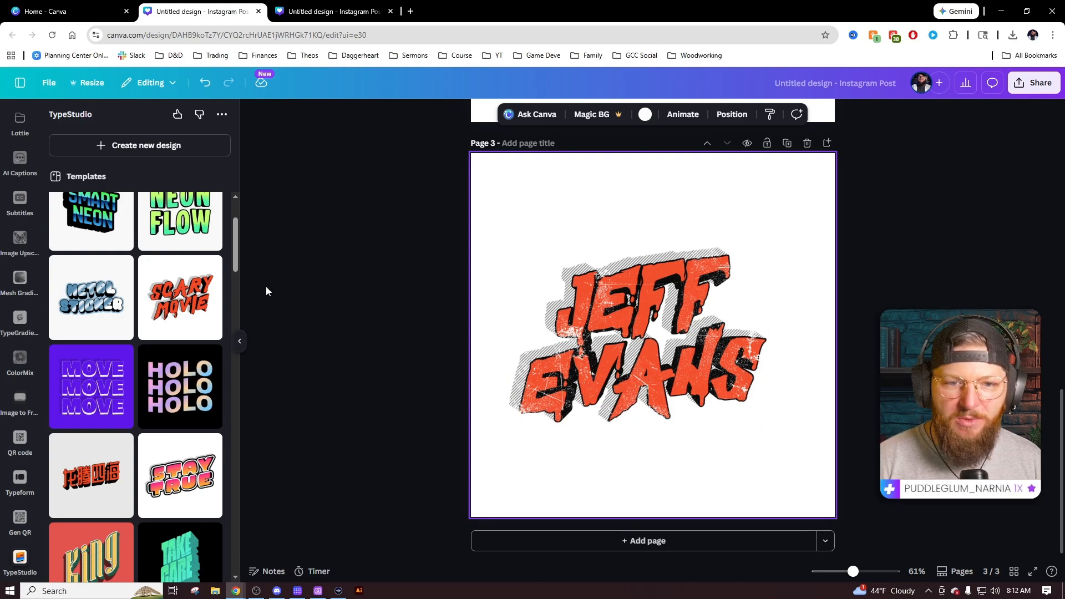
pyautogui.scroll(10, 33, 177)
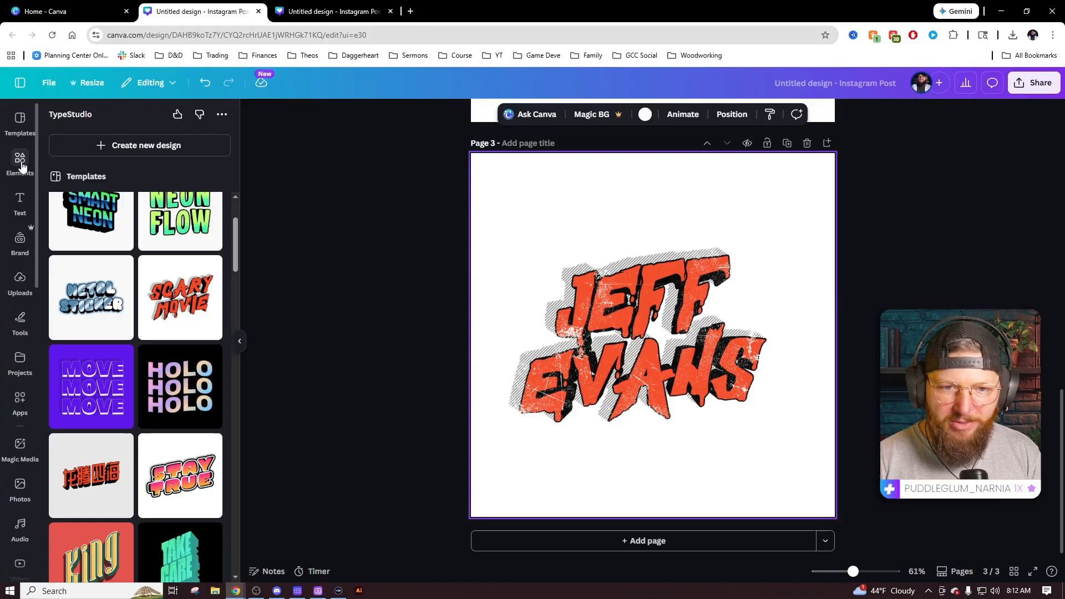
# Search Elements for 'knife' and place the hand-holding-knife graphic at the lettering's upper left.
pyautogui.click(21, 165)
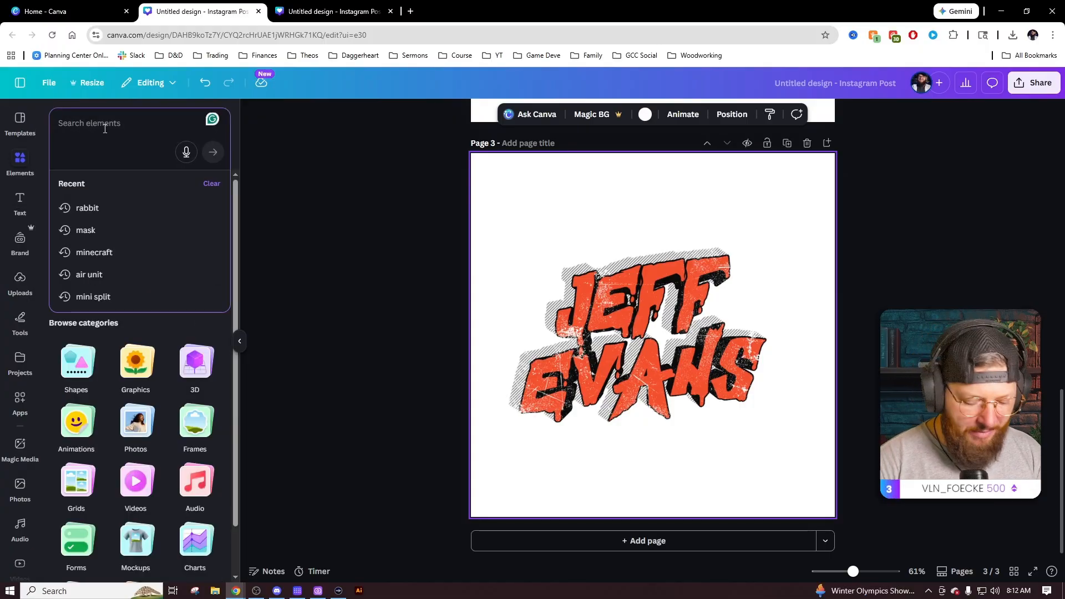
pyautogui.write('mask')
pyautogui.press('Return')
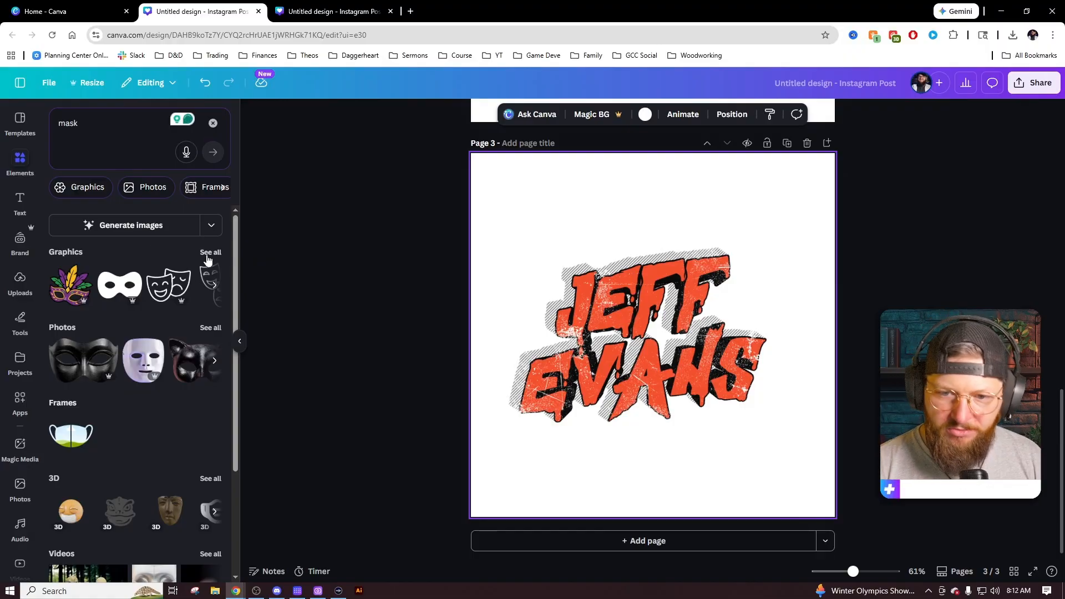
pyautogui.click(209, 254)
pyautogui.click(91, 133)
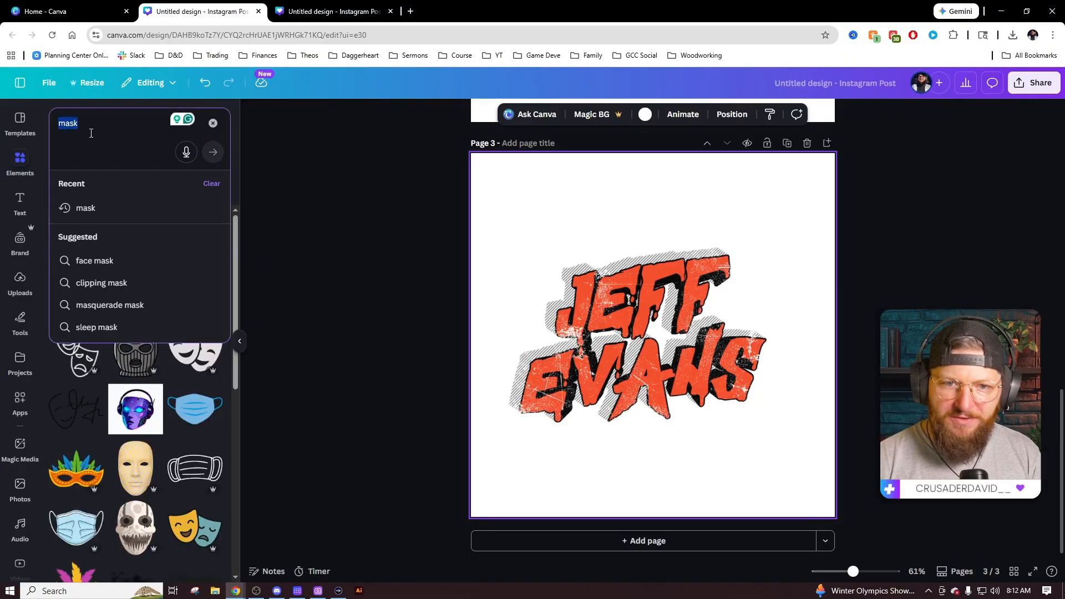
pyautogui.write('knife')
pyautogui.press('Return')
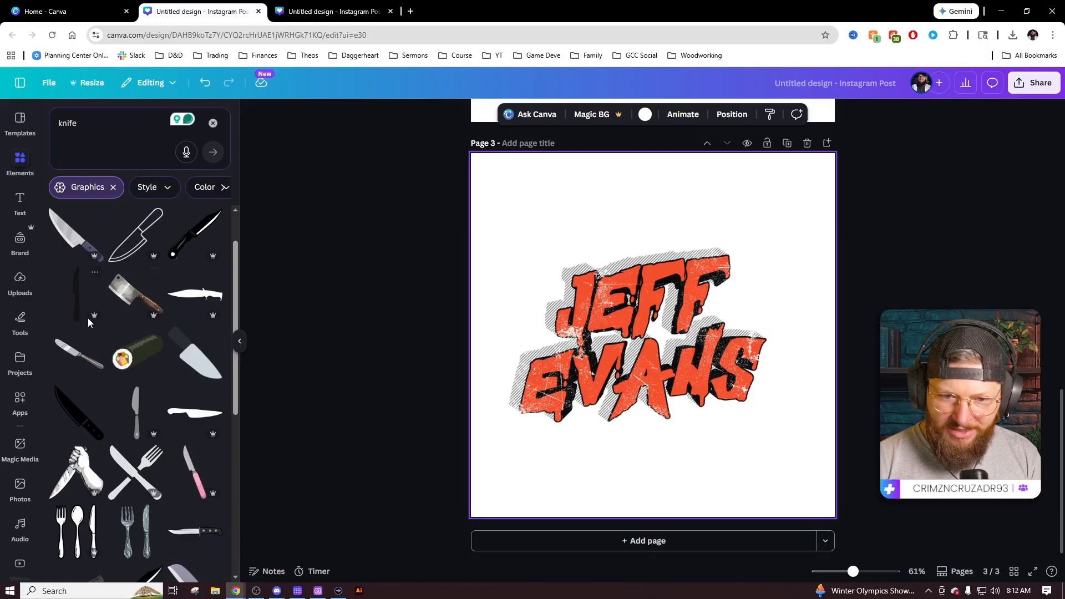
pyautogui.scroll(-1, 165, 380)
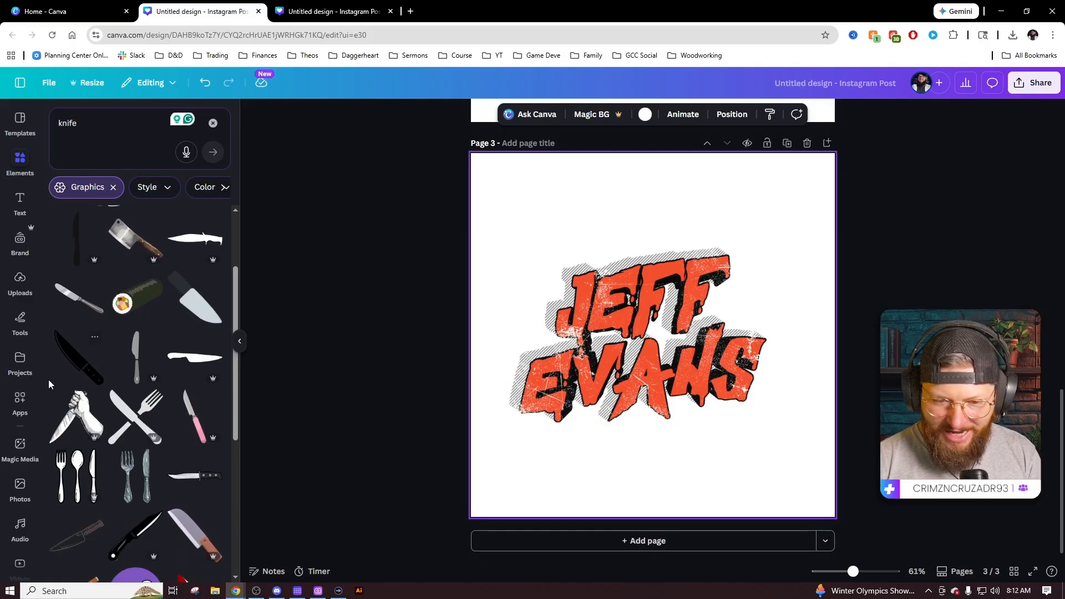
pyautogui.click(80, 359)
pyautogui.moveTo(675, 343); pyautogui.dragTo(605, 268)
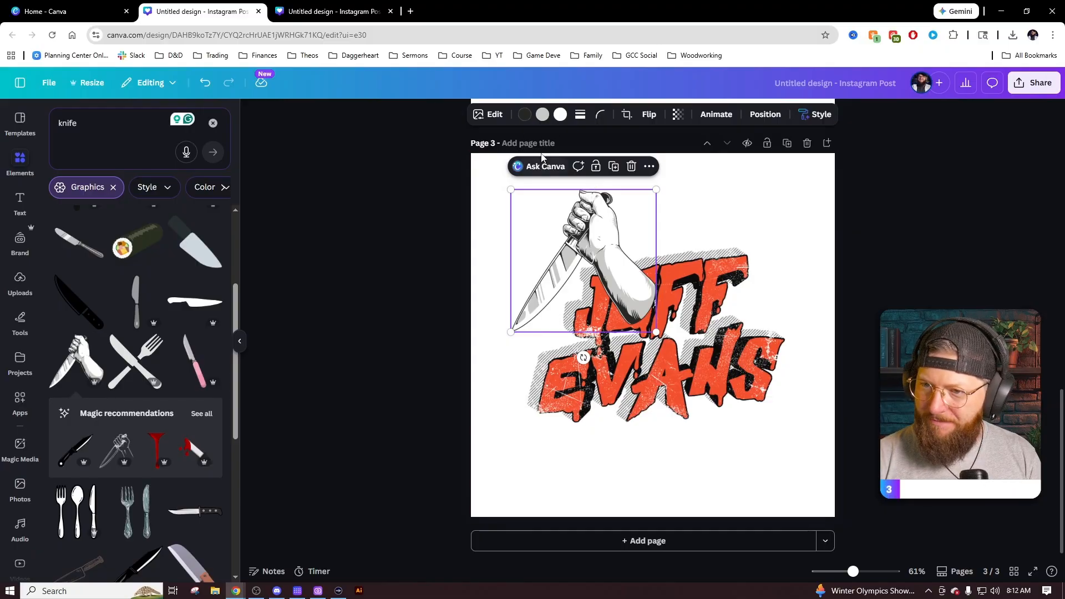
# Recolour the knife graphic in orange-red and black.
pyautogui.click(524, 116)
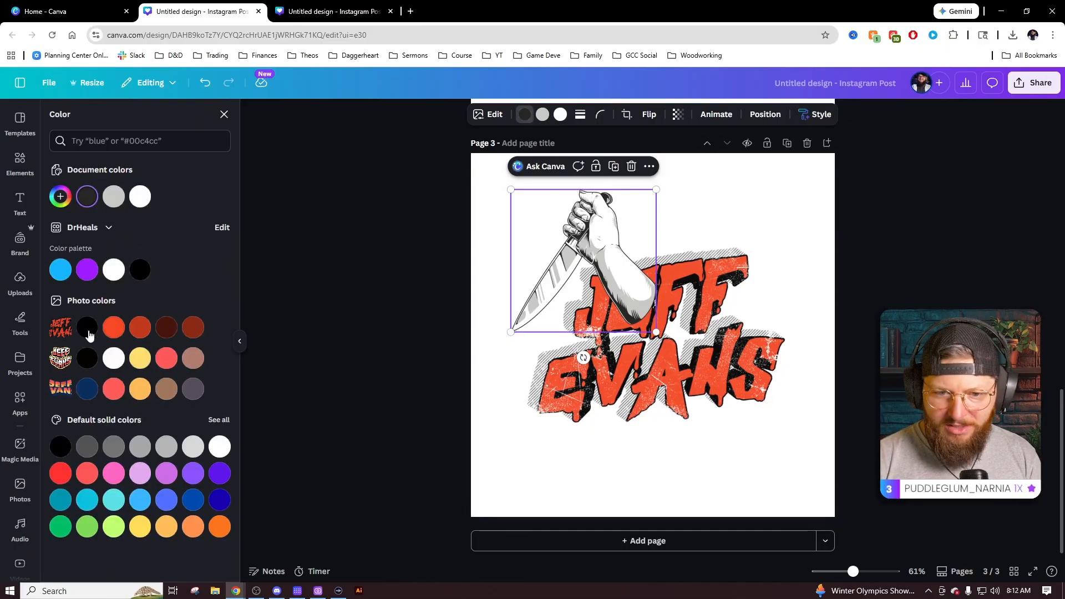
pyautogui.click(113, 330)
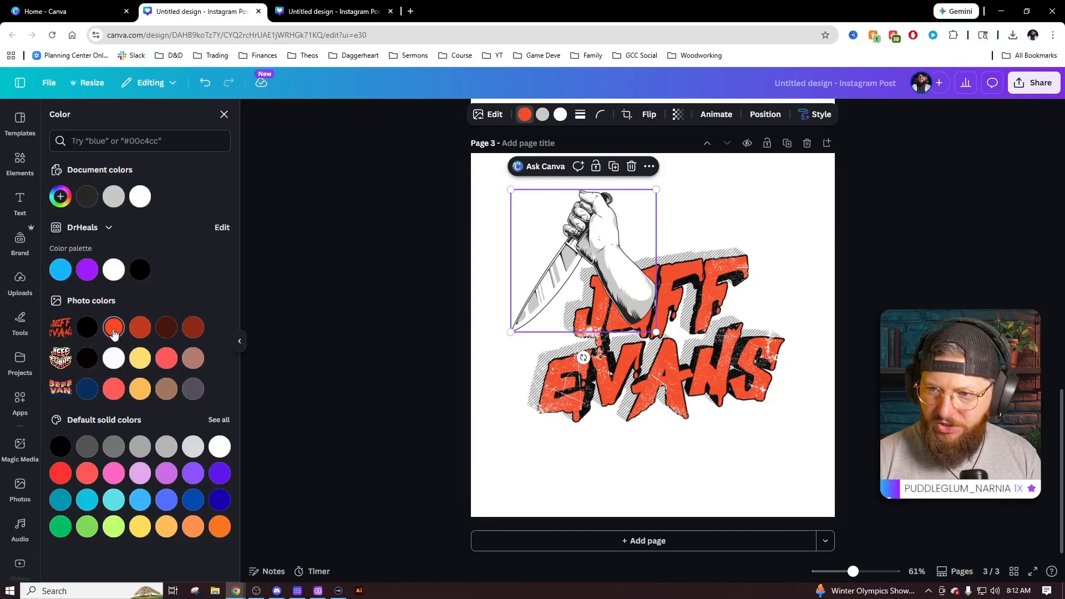
pyautogui.click(543, 114)
pyautogui.click(87, 327)
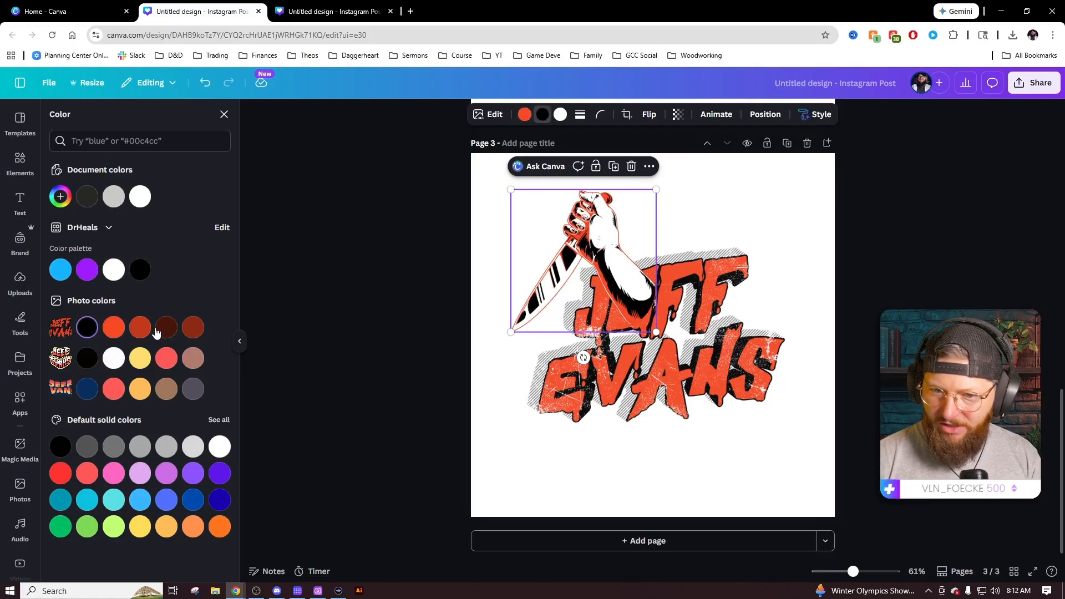
pyautogui.click(561, 115)
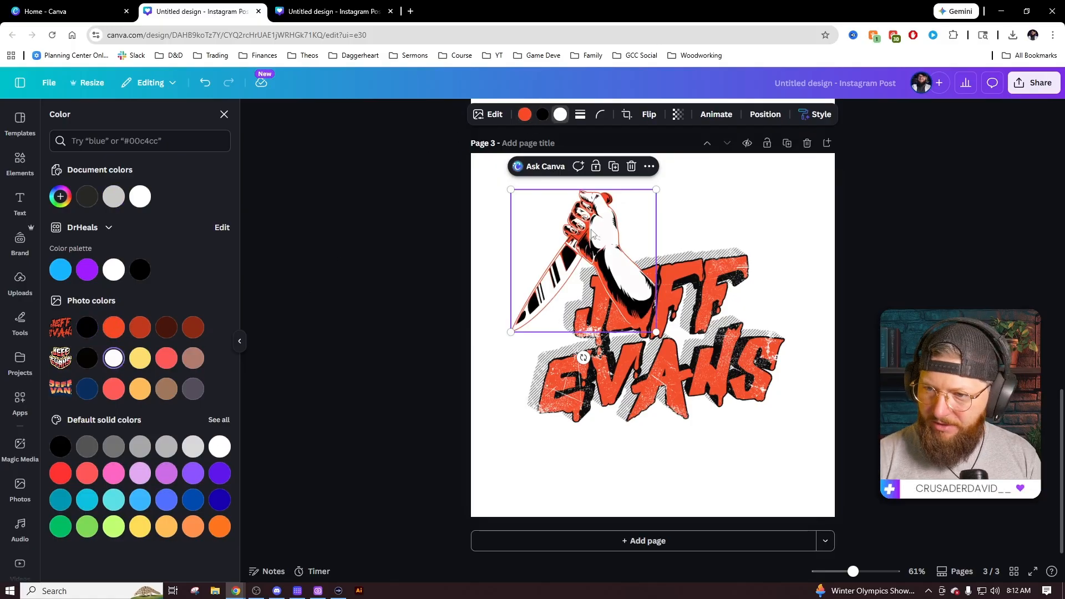
pyautogui.click(524, 115)
pyautogui.click(88, 329)
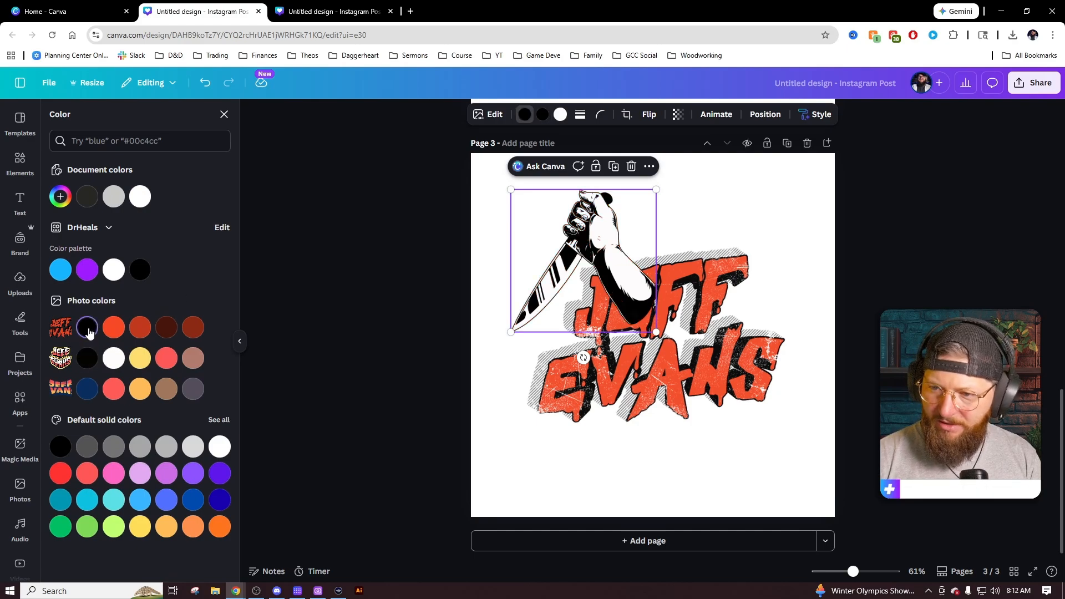
pyautogui.click(542, 115)
pyautogui.click(114, 329)
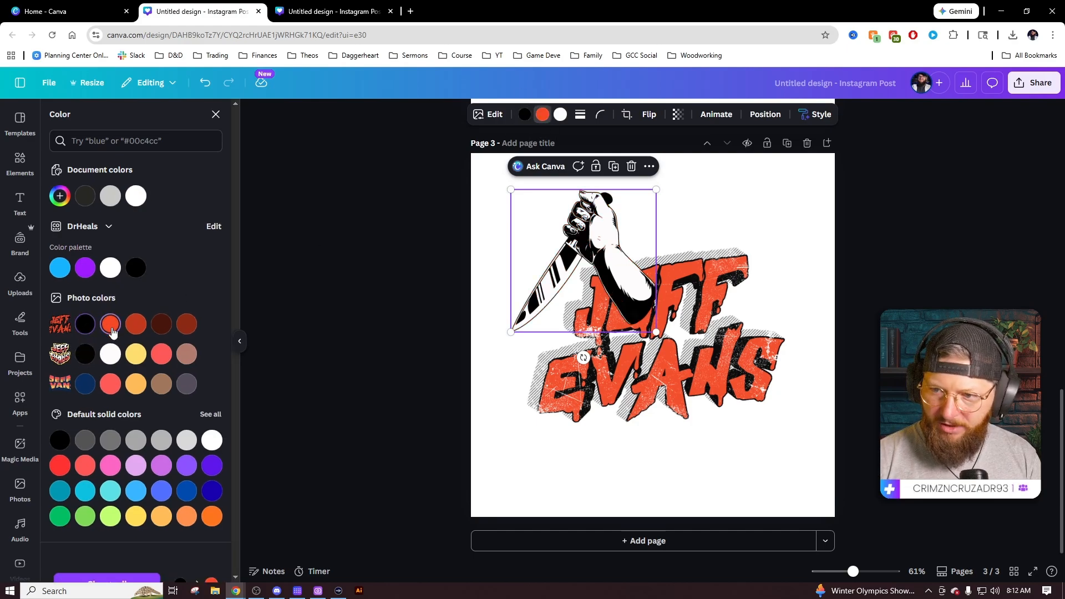
pyautogui.click(495, 282)
pyautogui.click(604, 274)
pyautogui.click(763, 114)
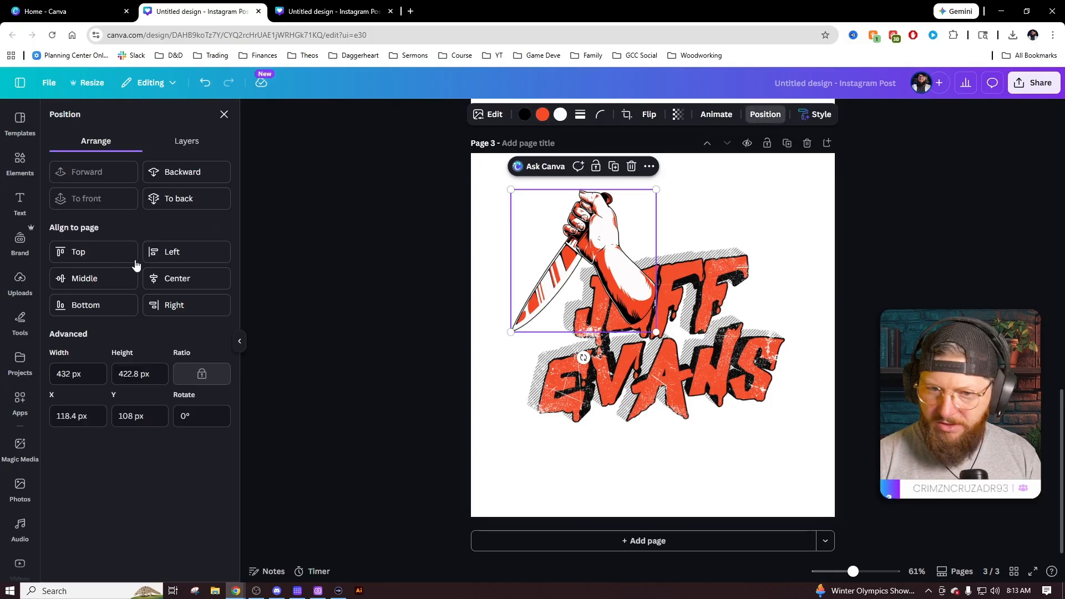
pyautogui.click(187, 199)
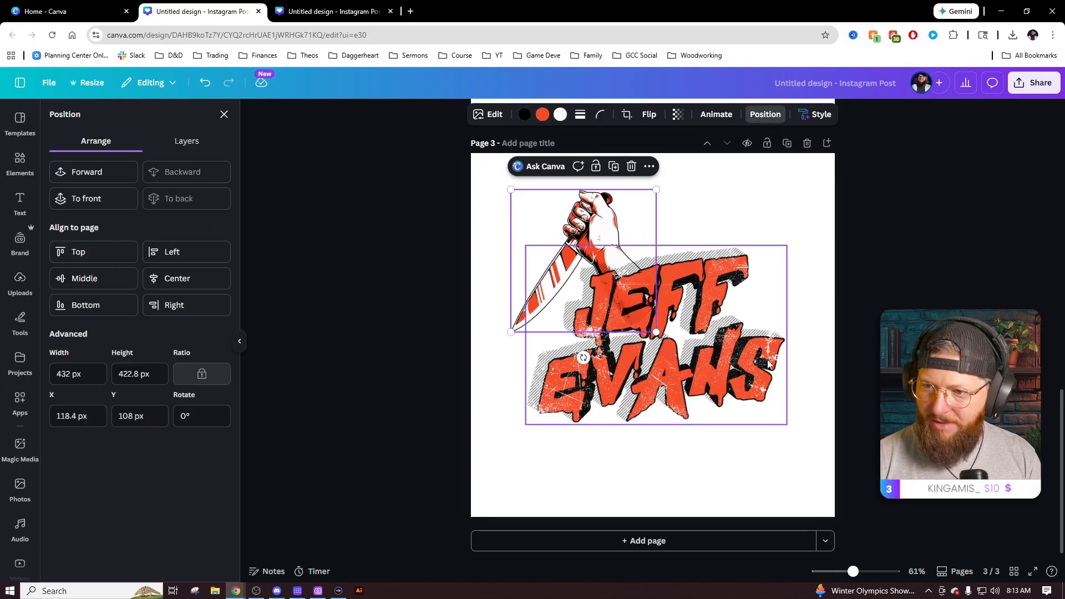
pyautogui.click(867, 342)
# Duplicate the knife, flip the copy horizontally, and resize the lettering-and-knives group to fit.
pyautogui.moveTo(592, 227); pyautogui.dragTo(575, 230)
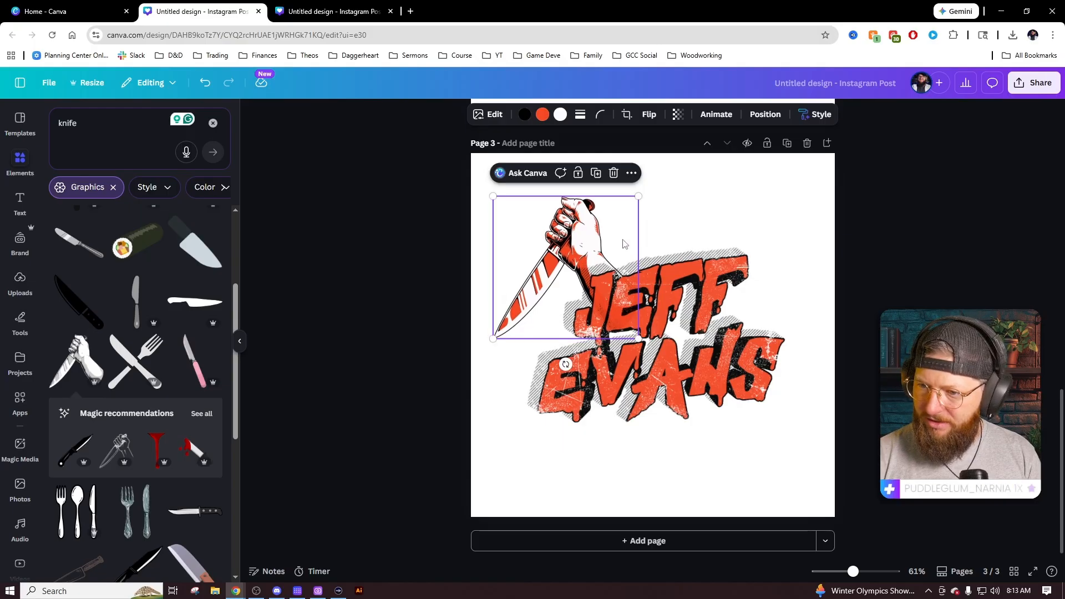
pyautogui.hotkey('ctrl', 'd')
pyautogui.click(649, 114)
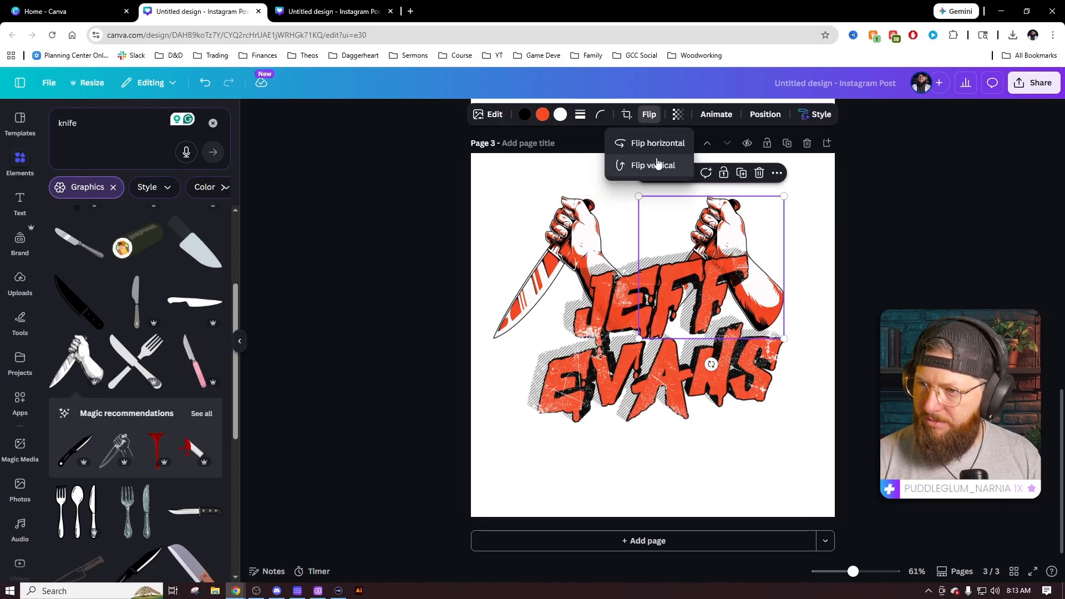
pyautogui.click(657, 141)
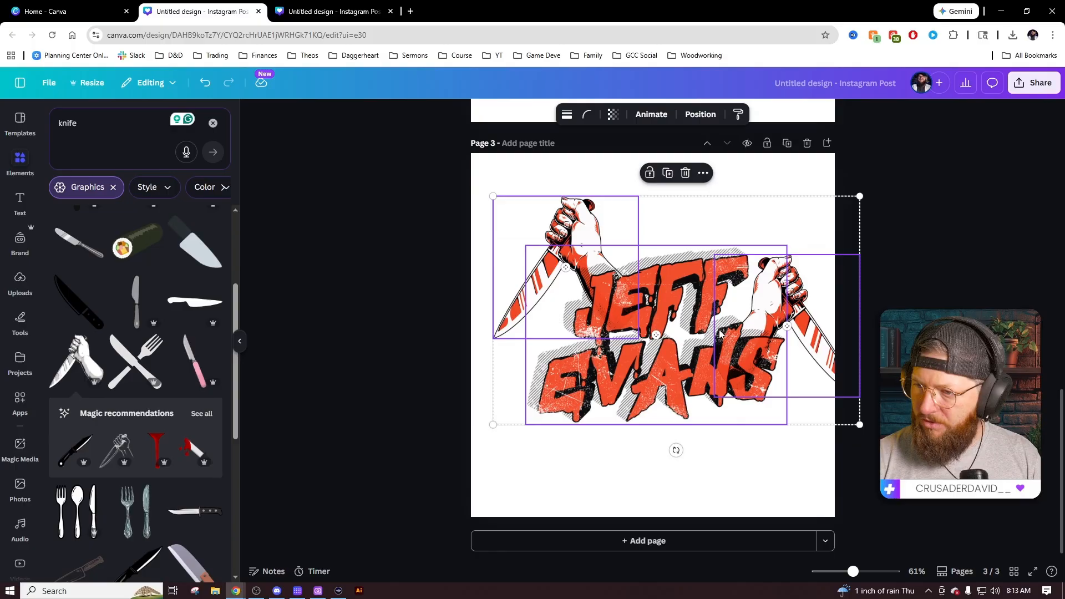
pyautogui.moveTo(738, 338); pyautogui.dragTo(715, 338)
pyautogui.moveTo(839, 424); pyautogui.dragTo(828, 419)
pyautogui.click(887, 433)
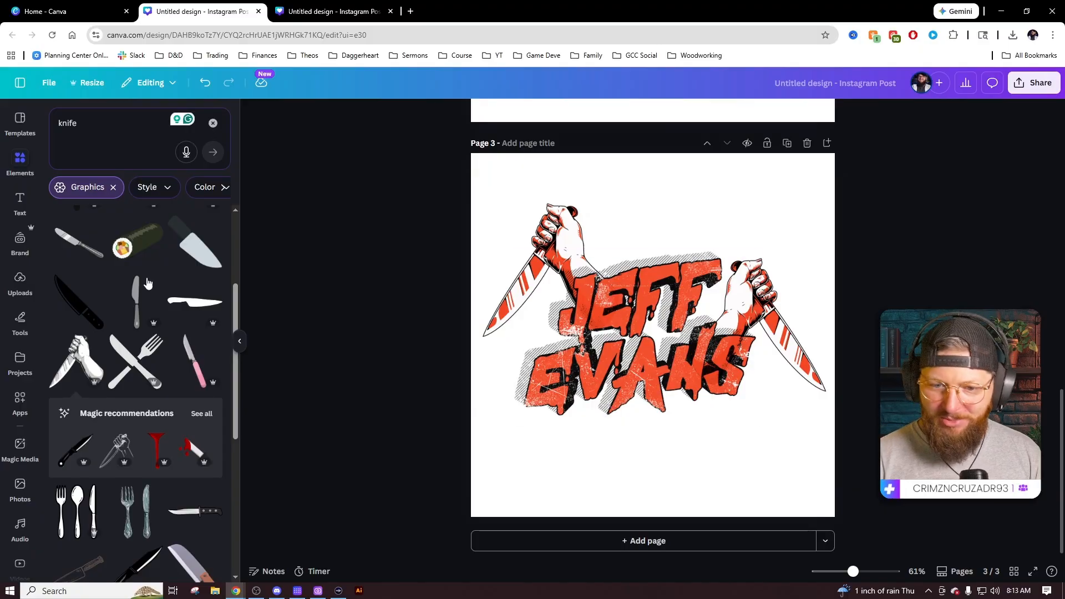
# Search Elements for 'mask' graphics.
pyautogui.click(84, 127)
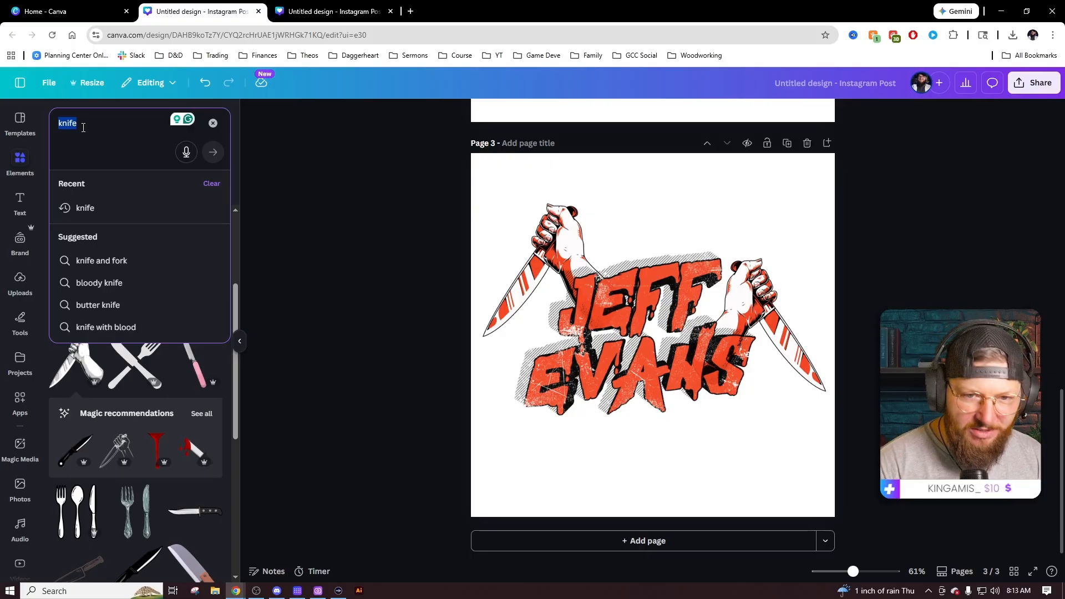
pyautogui.write('mask')
pyautogui.press('Return')
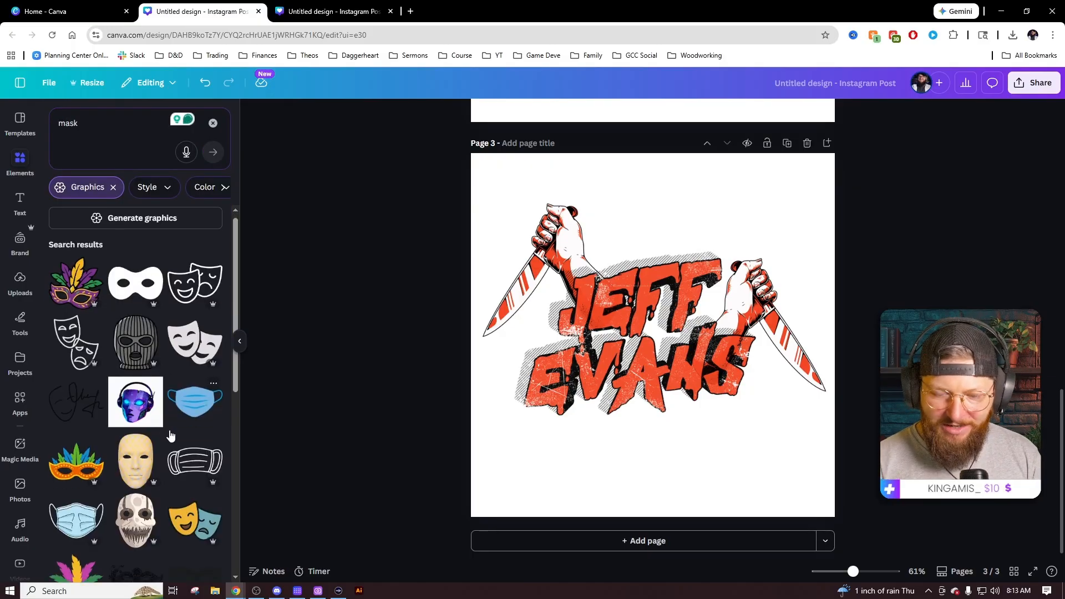
pyautogui.scroll(-3, 170, 436)
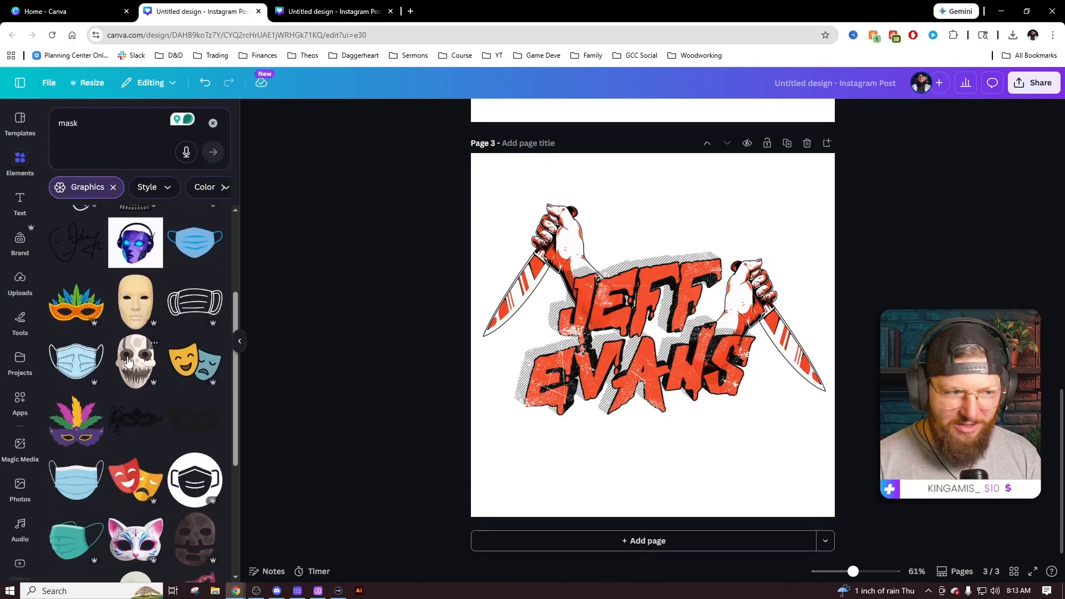
pyautogui.scroll(-10, 127, 361)
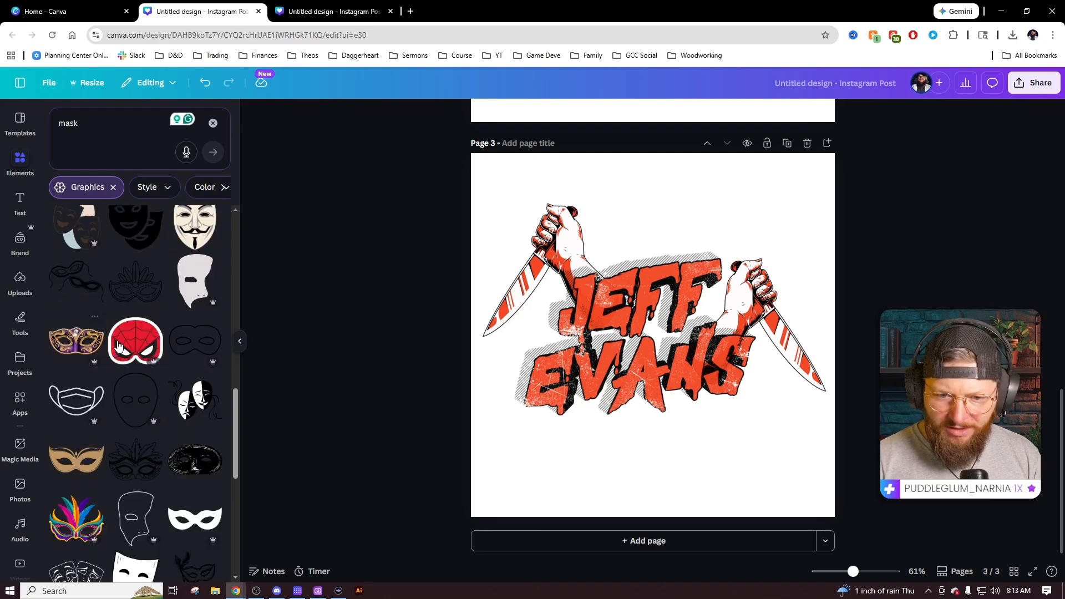
# Duplicate page 3 as page 4 and delete both knife graphics from it.
pyautogui.click(788, 143)
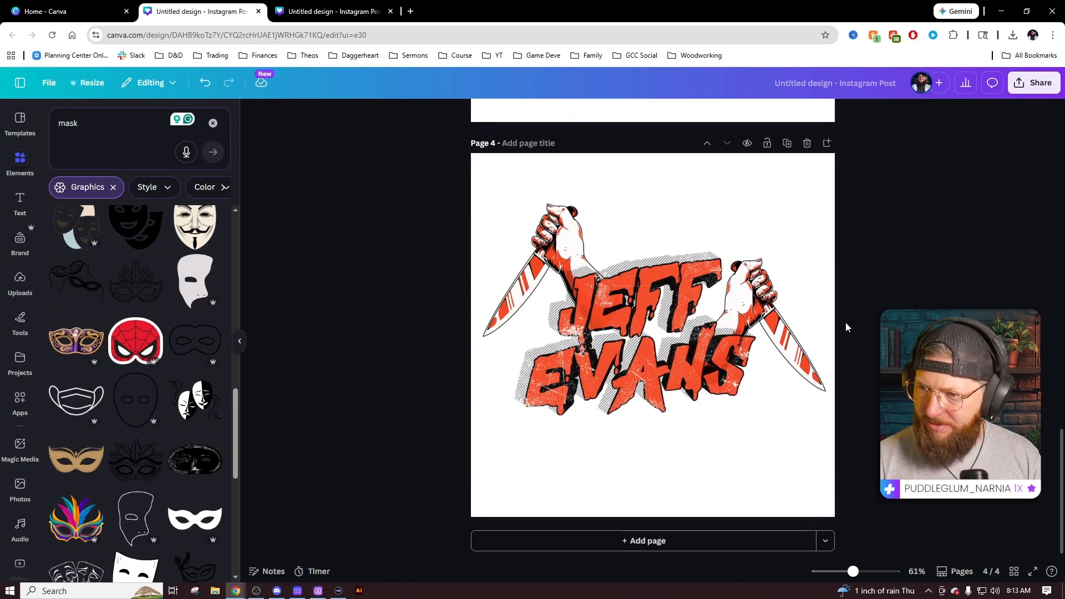
pyautogui.click(768, 318)
pyautogui.press('Delete')
pyautogui.click(554, 244)
pyautogui.press('Delete')
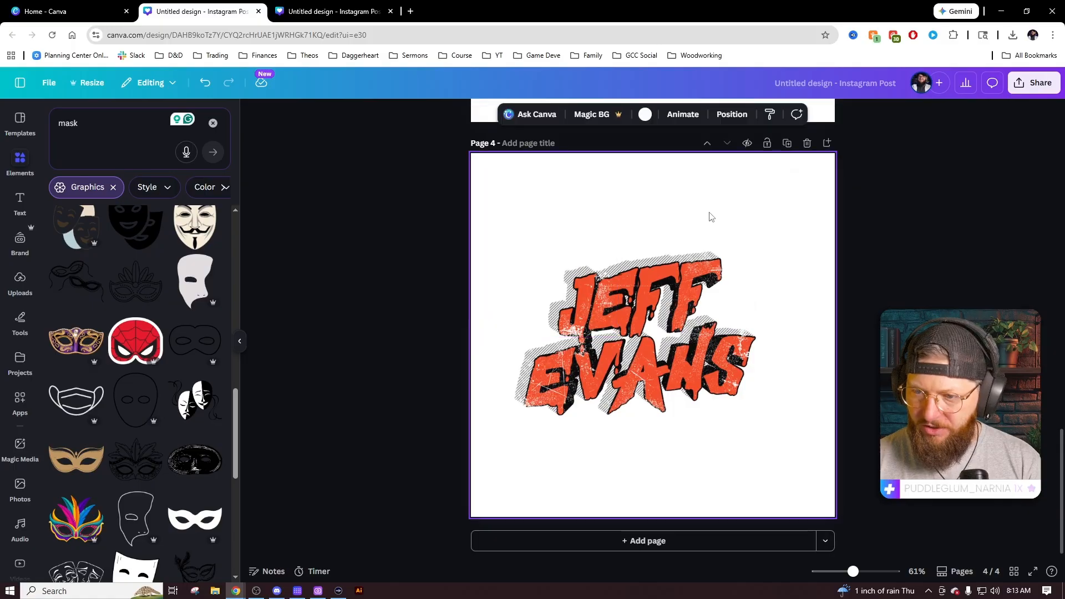
pyautogui.scroll(-6, 134, 344)
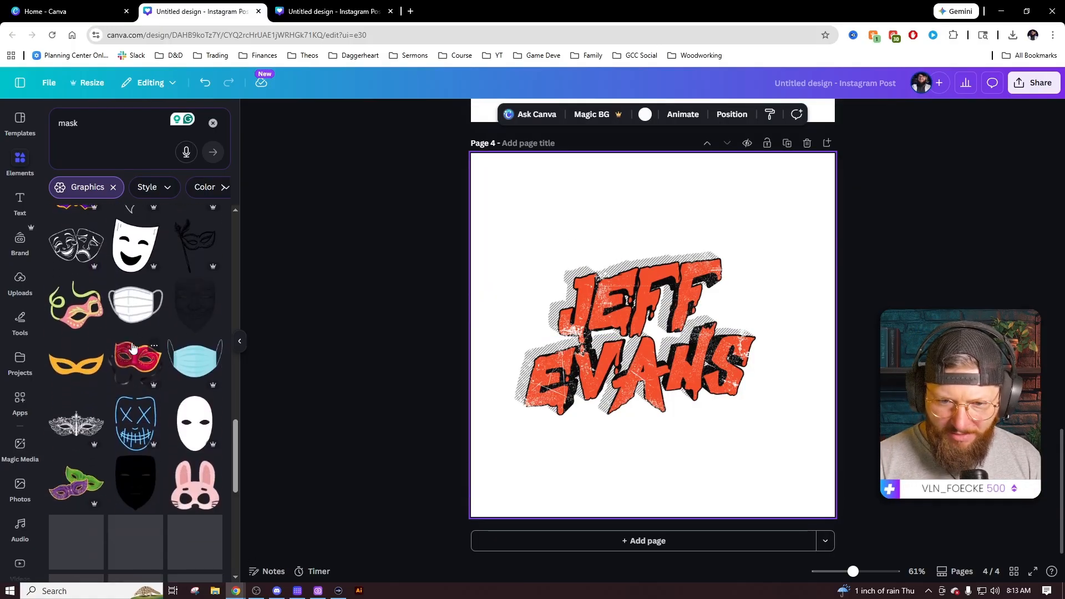
# Add the blue X-eyed mask at the lettering's top right and recolour it orange-red and black.
pyautogui.click(137, 429)
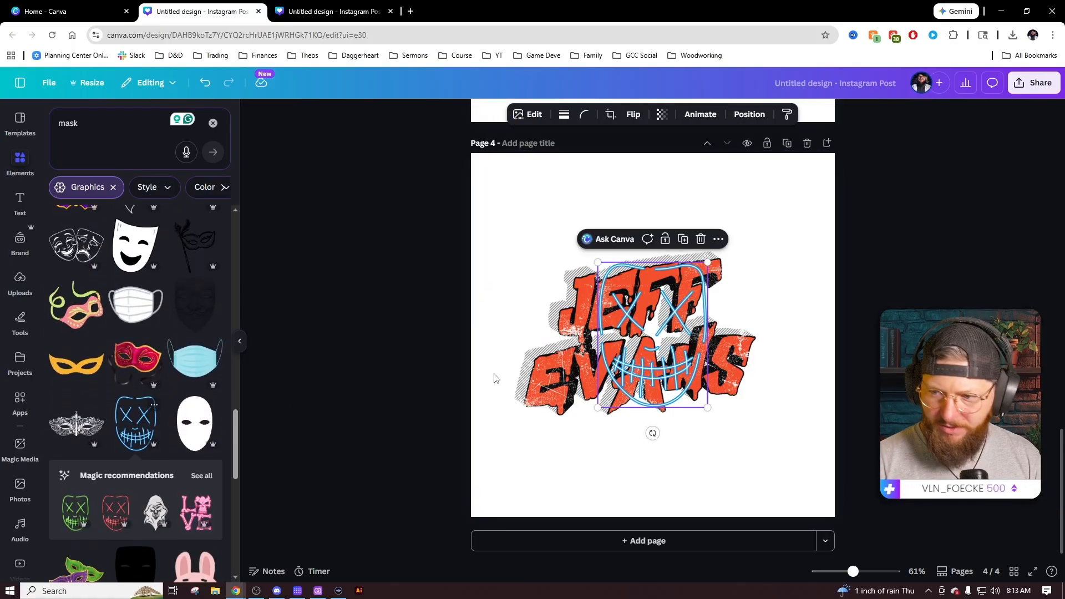
pyautogui.moveTo(616, 372); pyautogui.dragTo(755, 281)
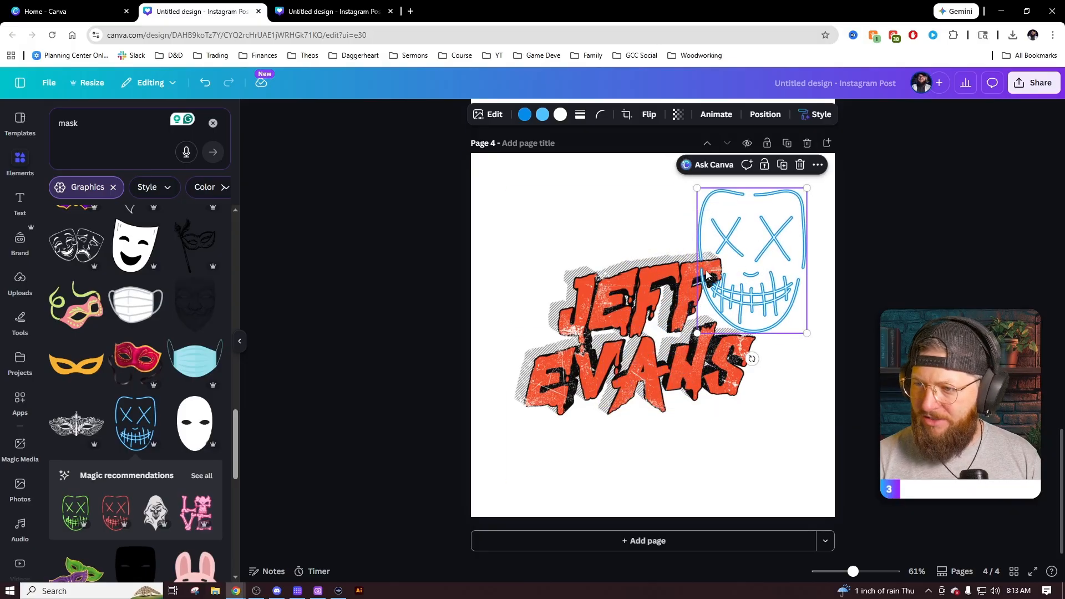
pyautogui.click(524, 115)
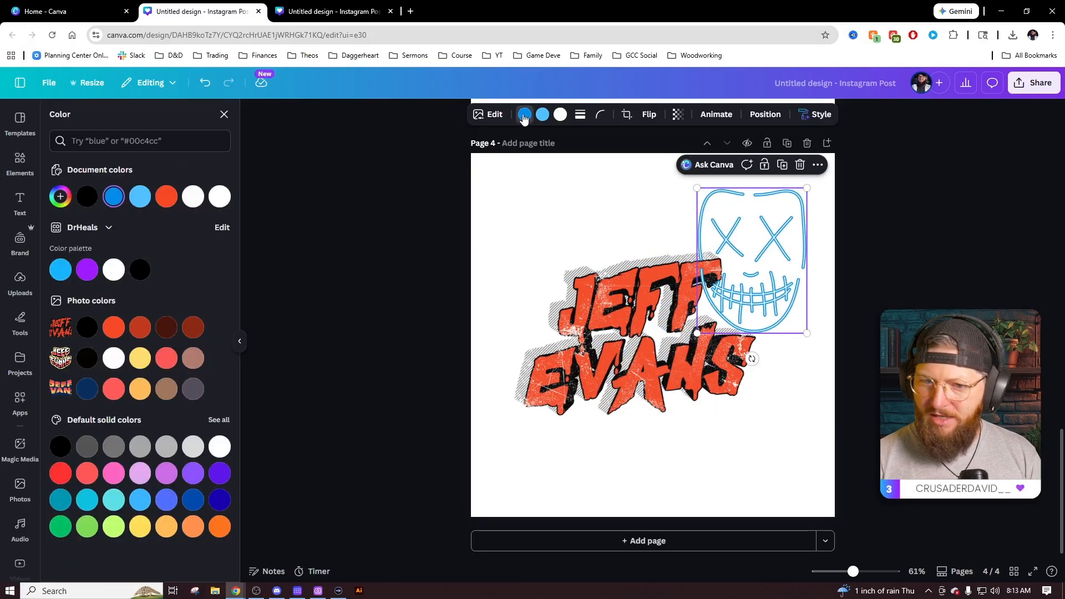
pyautogui.click(114, 327)
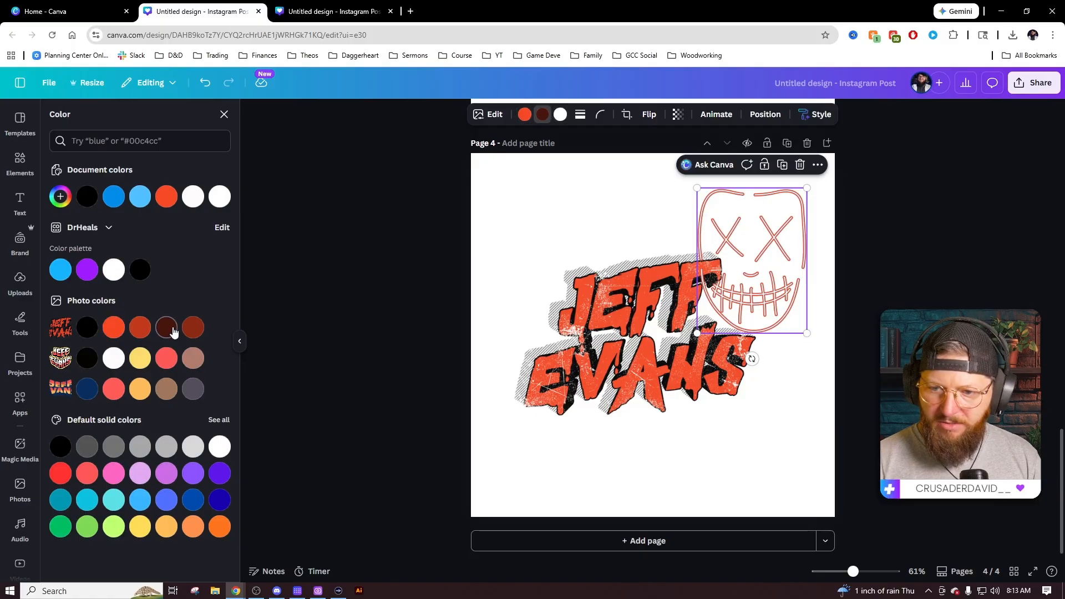
pyautogui.click(561, 114)
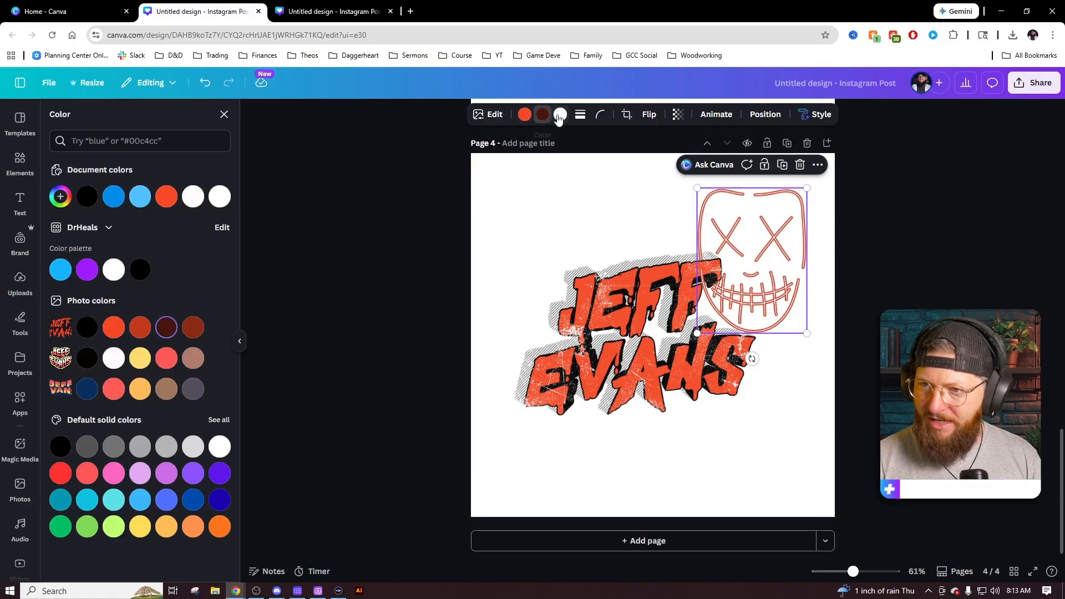
pyautogui.click(87, 327)
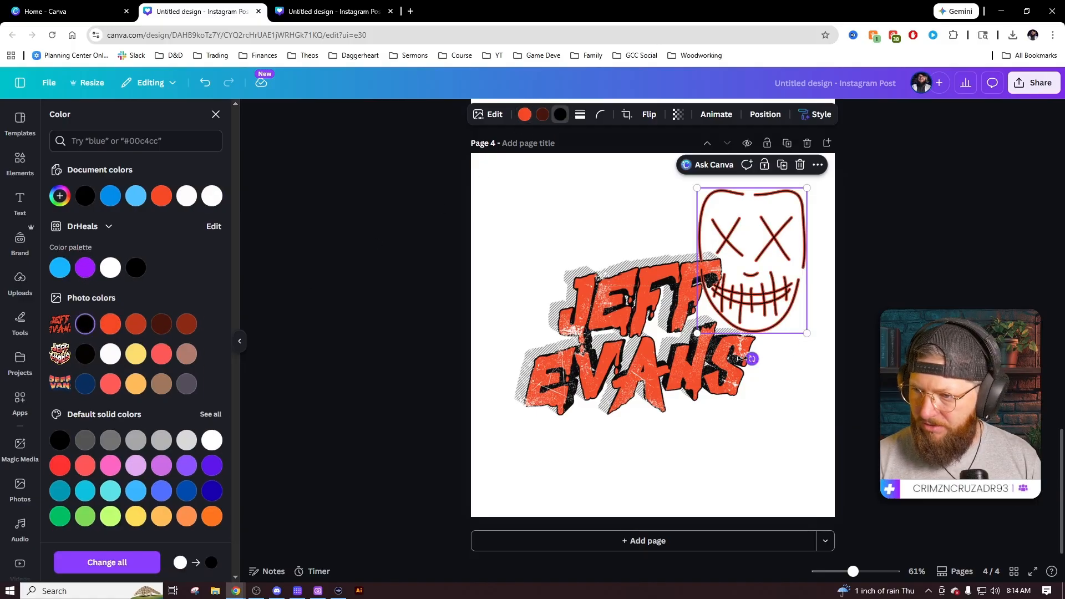
# Tilt the mask about 23° and nudge it into place over JEFF.
pyautogui.moveTo(753, 359); pyautogui.dragTo(721, 367)
pyautogui.click(832, 217)
pyautogui.moveTo(753, 273); pyautogui.dragTo(757, 281)
pyautogui.click(765, 115)
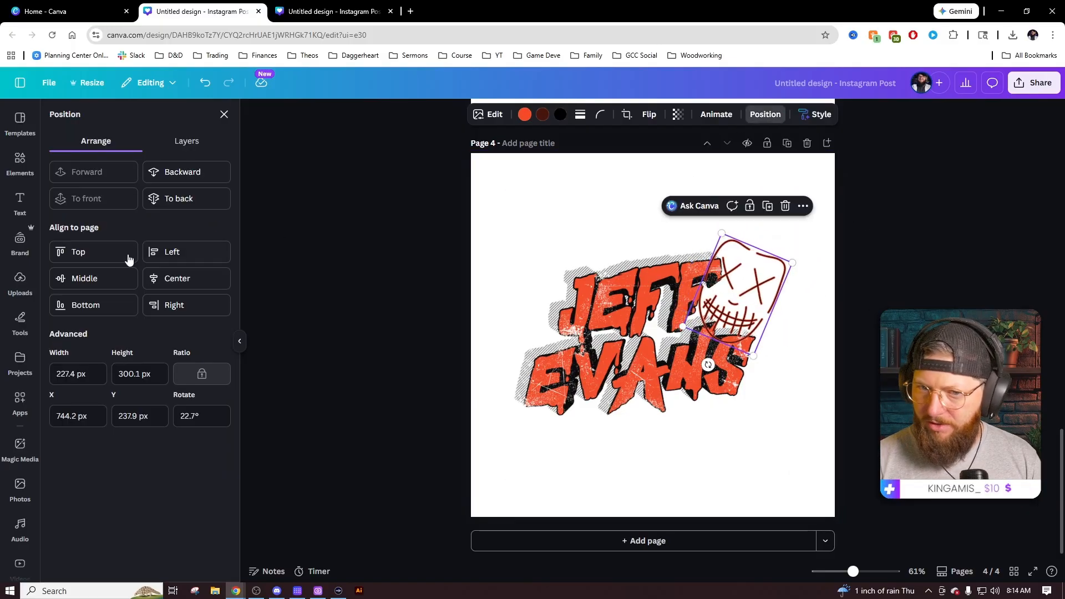
pyautogui.click(867, 420)
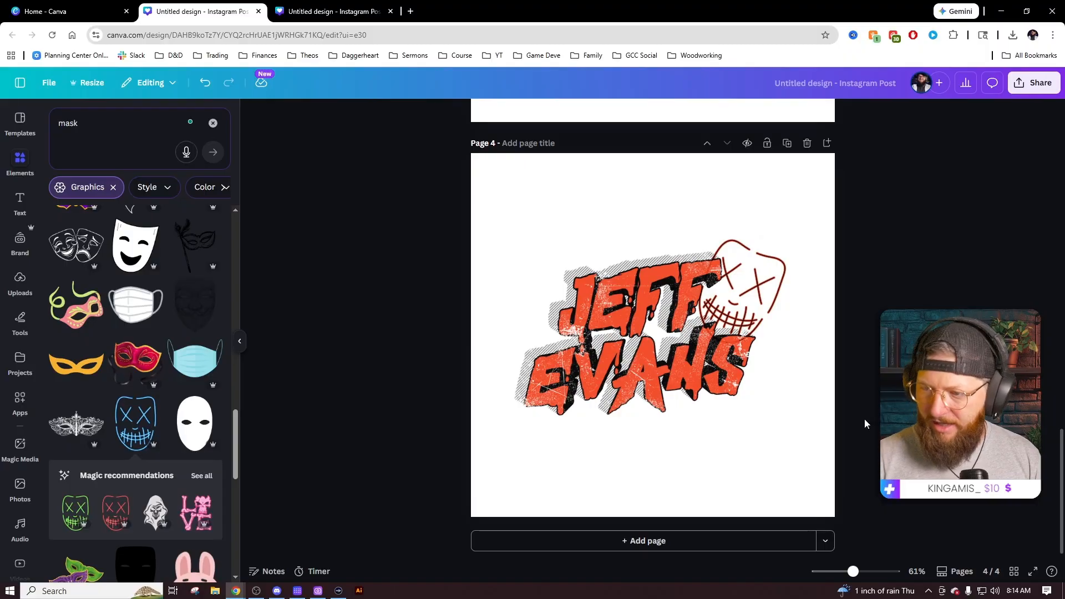
pyautogui.click(752, 403)
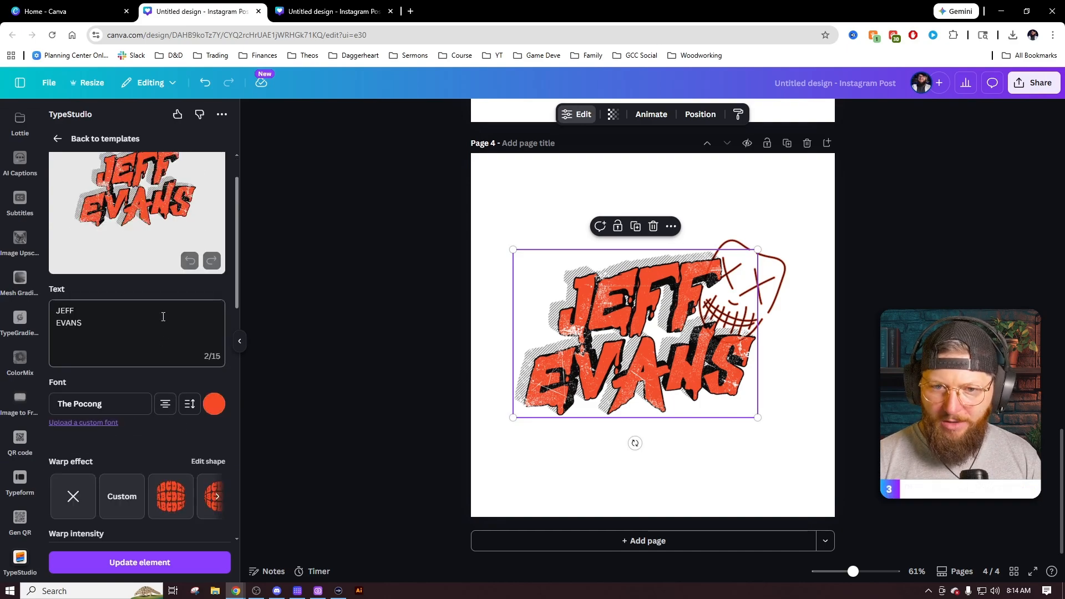
pyautogui.click(167, 408)
pyautogui.click(167, 409)
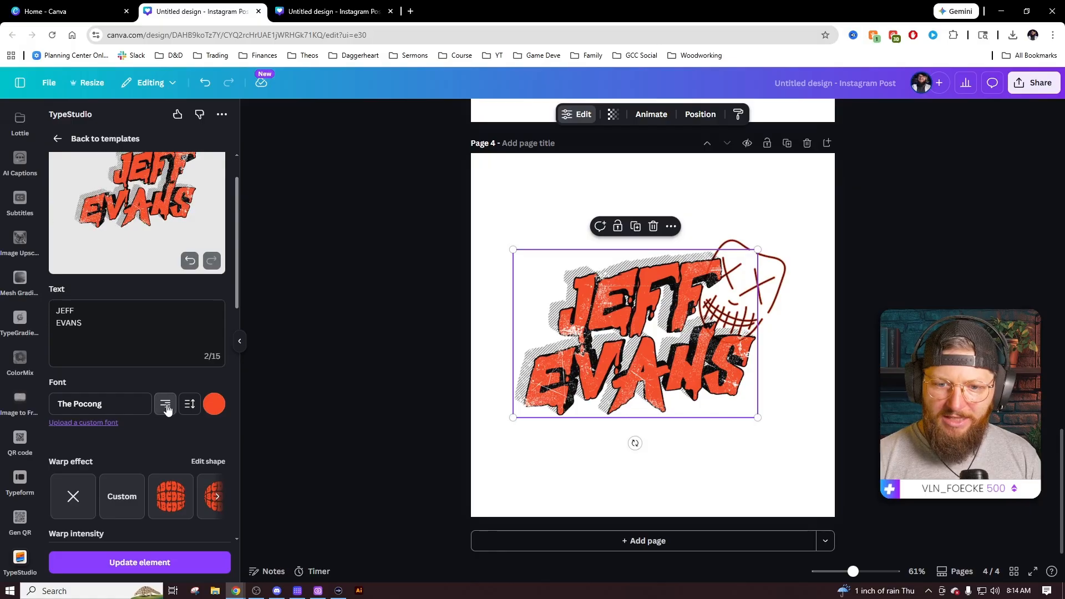
pyautogui.scroll(1, 163, 421)
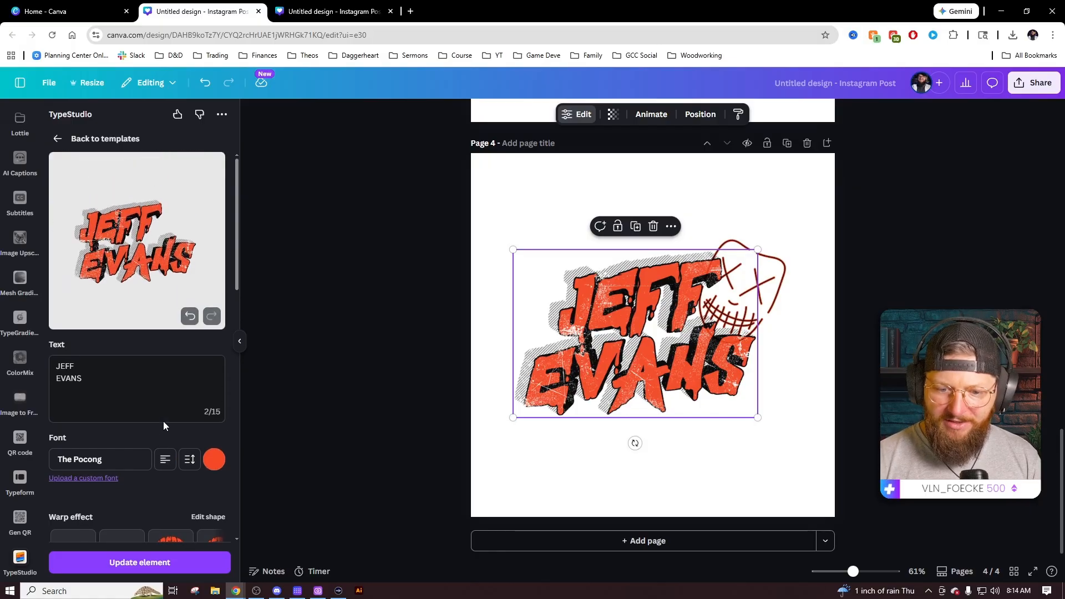
pyautogui.click(143, 563)
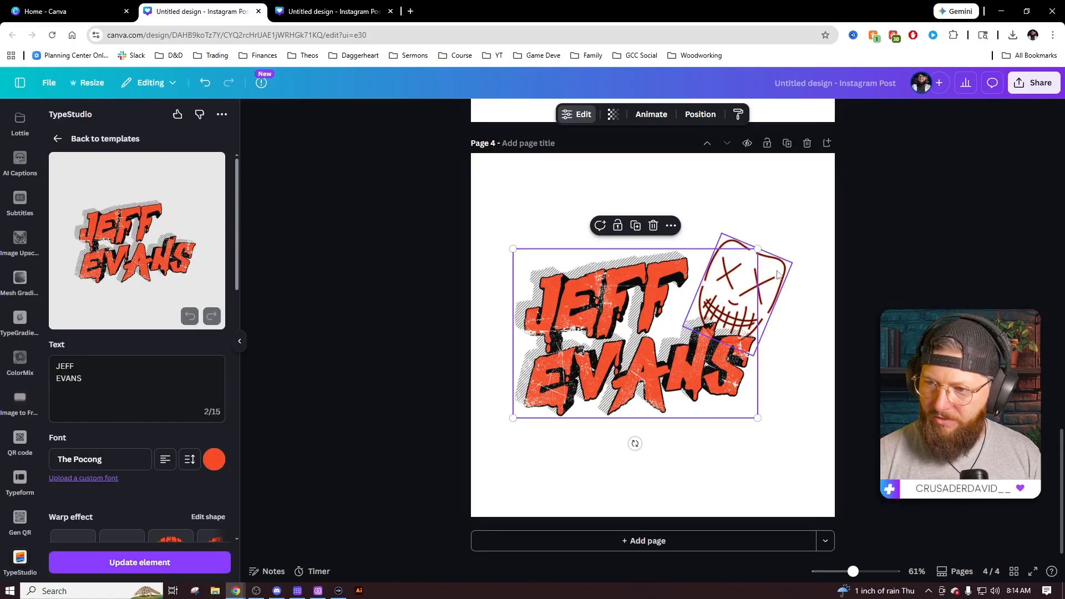
# Move the mask over the title, then centre and enlarge both together.
pyautogui.moveTo(780, 269); pyautogui.dragTo(649, 370)
pyautogui.moveTo(636, 323); pyautogui.dragTo(646, 322)
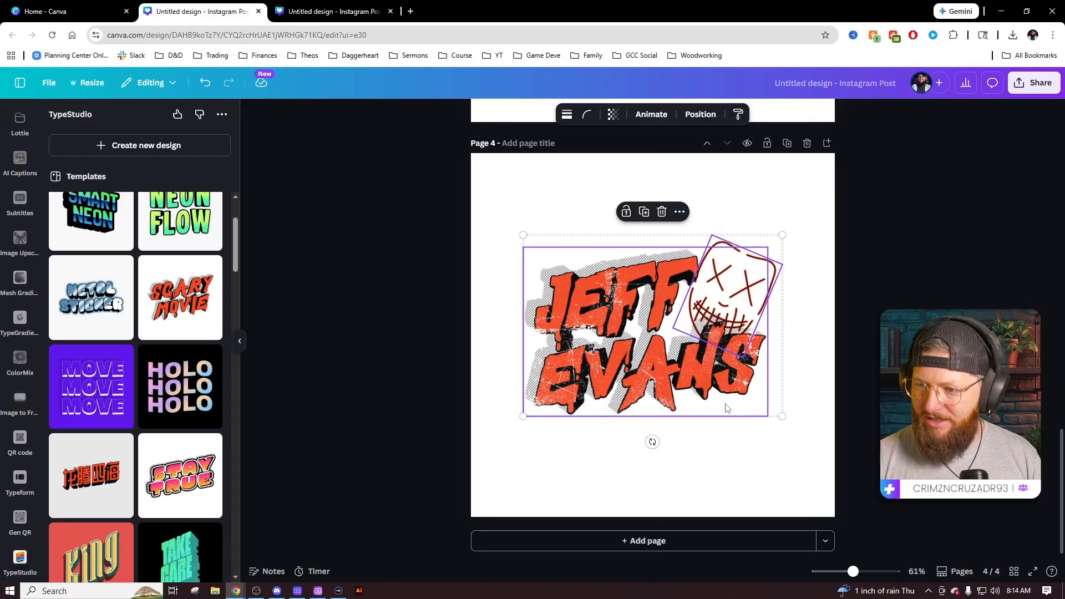
pyautogui.moveTo(783, 417); pyautogui.dragTo(810, 435)
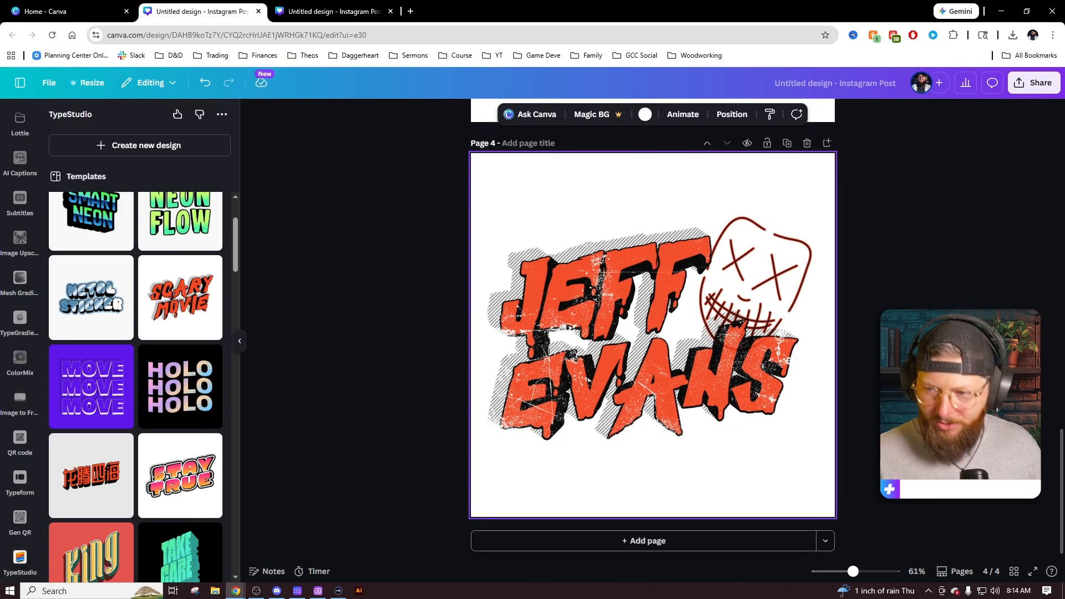
pyautogui.scroll(6, 789, 385)
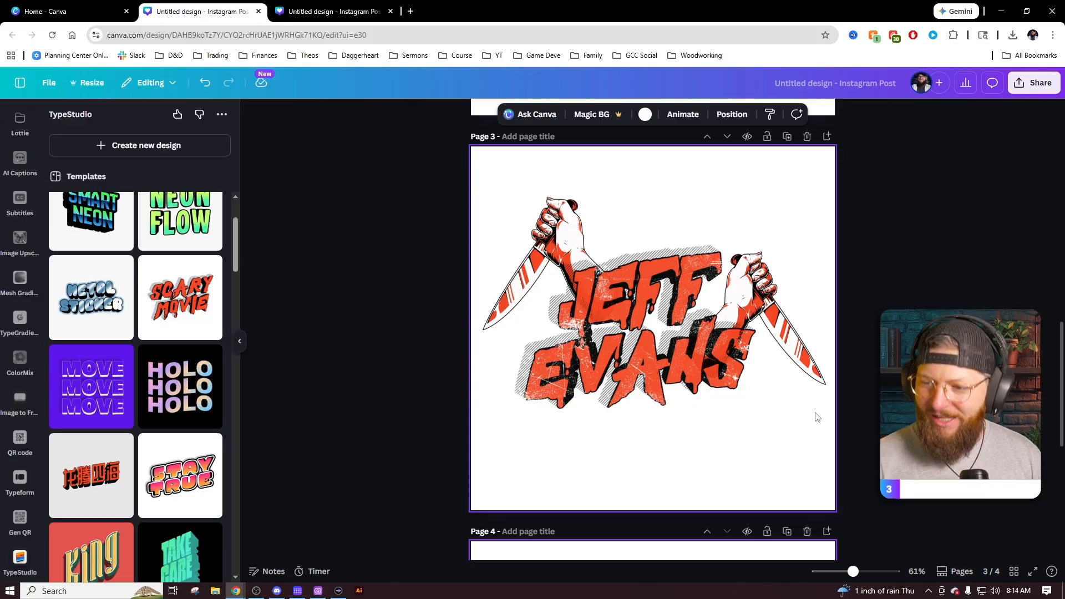
# Add a blank fifth page to the post.
pyautogui.scroll(-6, 815, 417)
pyautogui.click(688, 540)
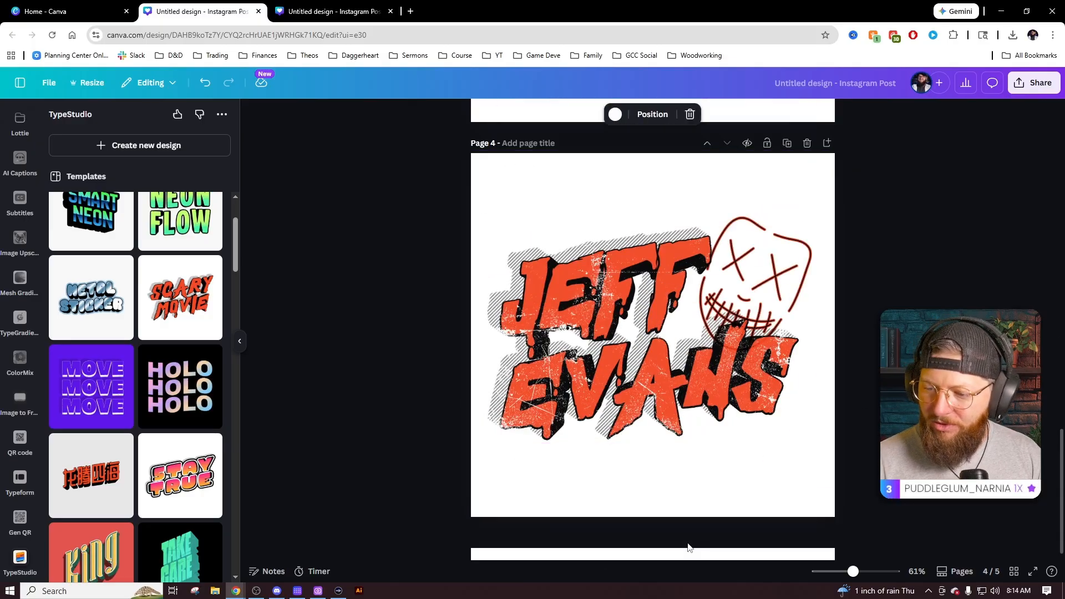
pyautogui.scroll(10, 17, 181)
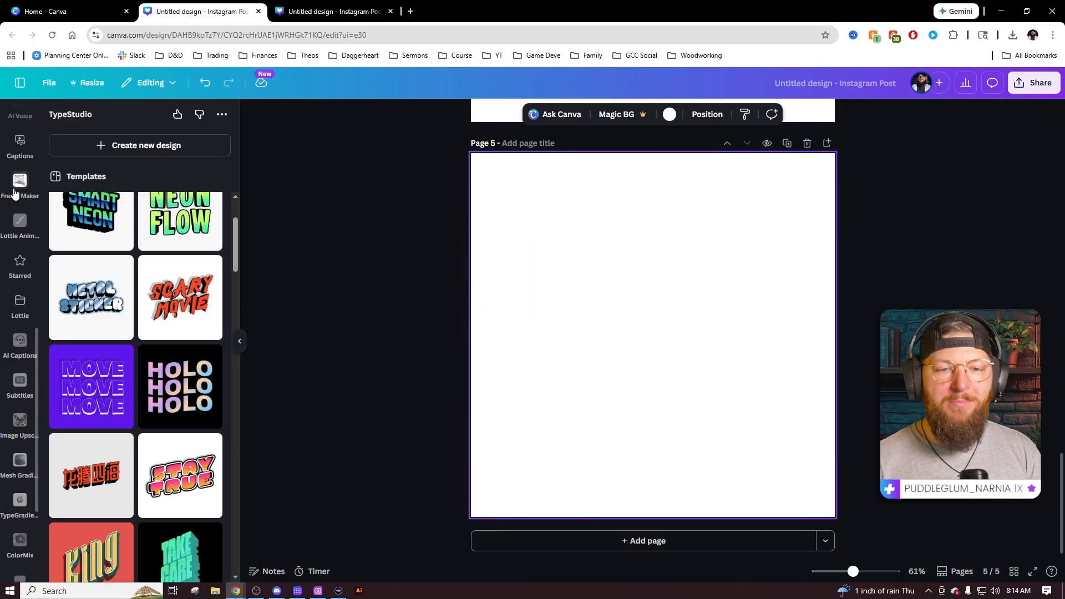
# Search Elements for 'bunny' graphics, replacing the previous mask search term.
pyautogui.click(11, 165)
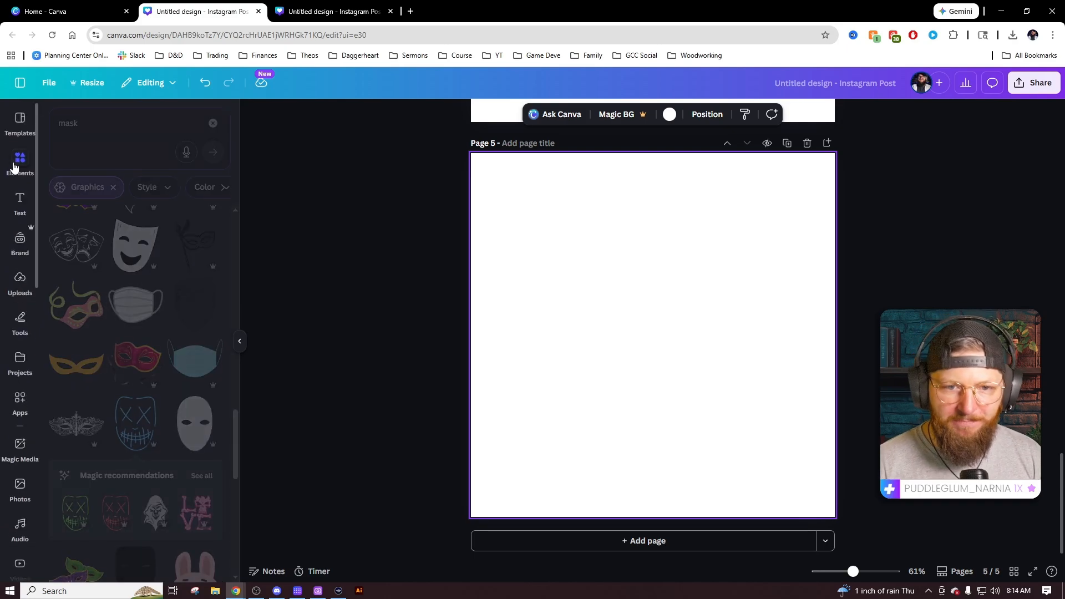
pyautogui.click(92, 124)
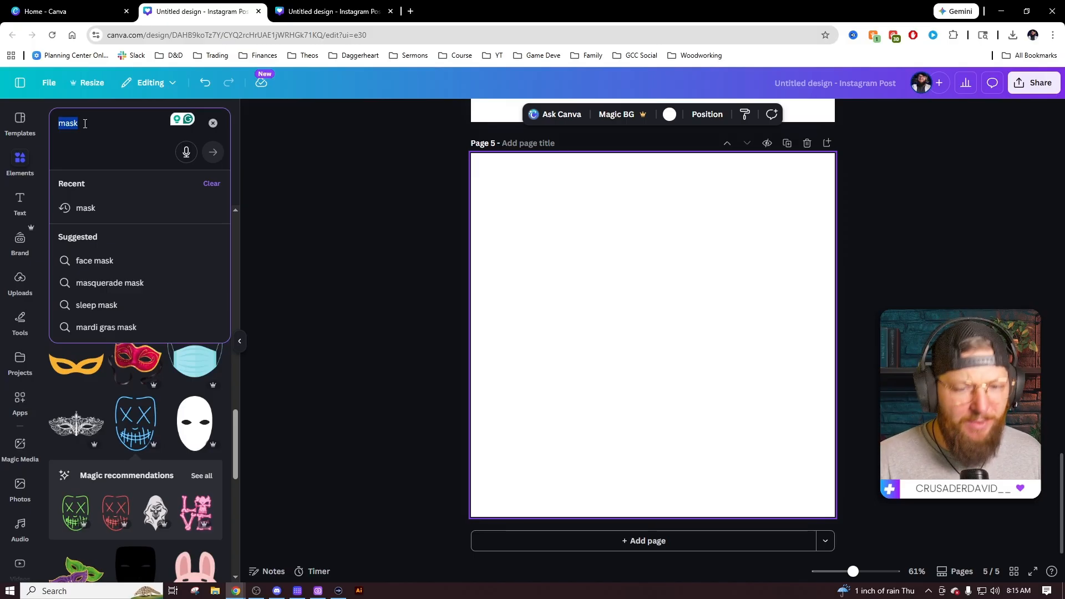
pyautogui.press('BackSpace')
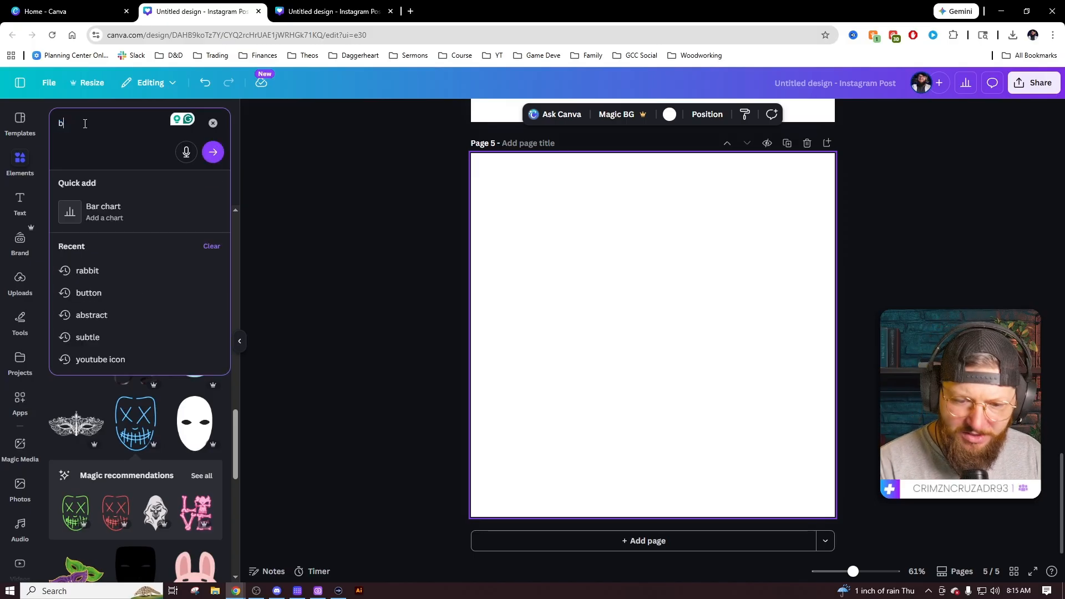
pyautogui.write('bunny')
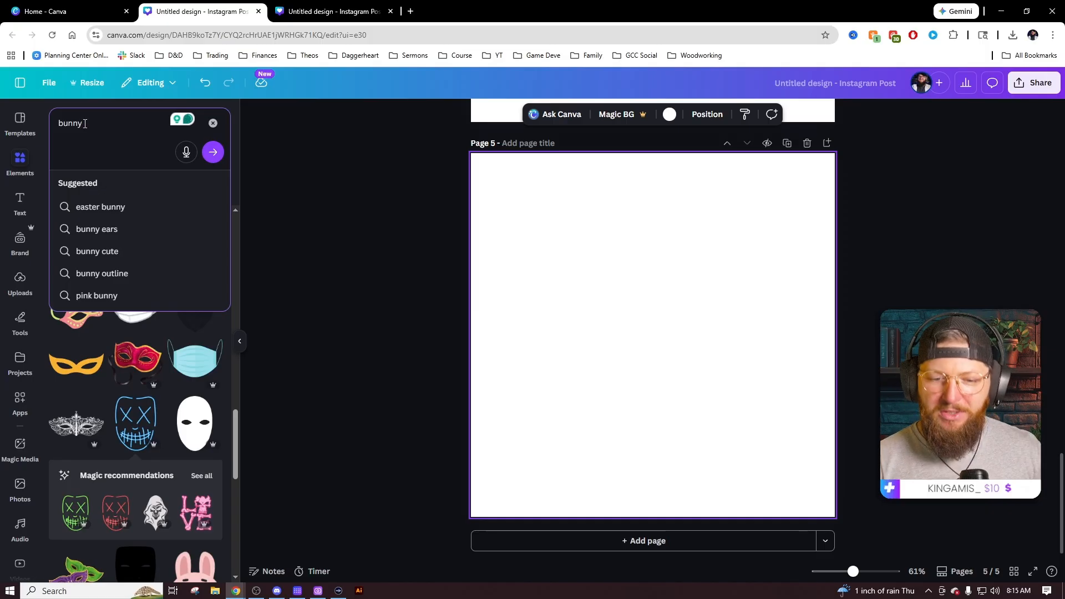
pyautogui.press('Return')
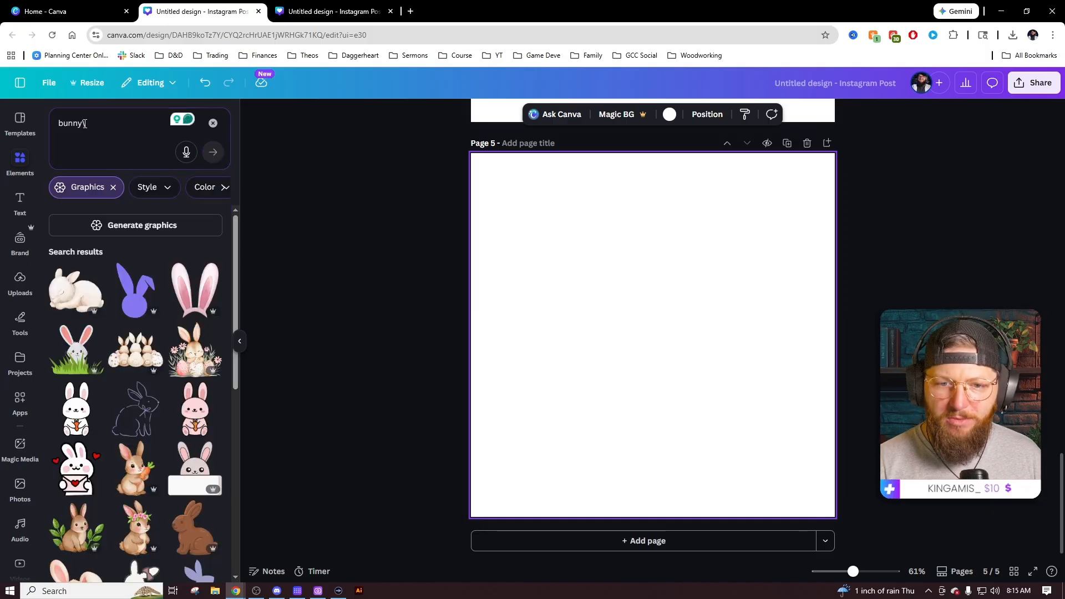
pyautogui.write('\\')
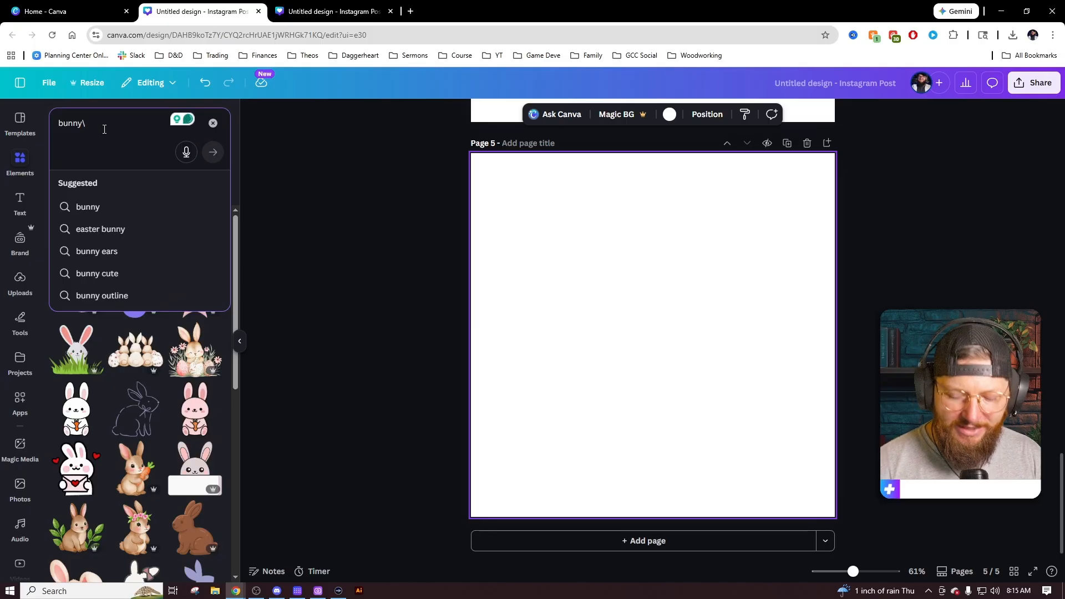
pyautogui.press('BackSpace')
pyautogui.press('Return')
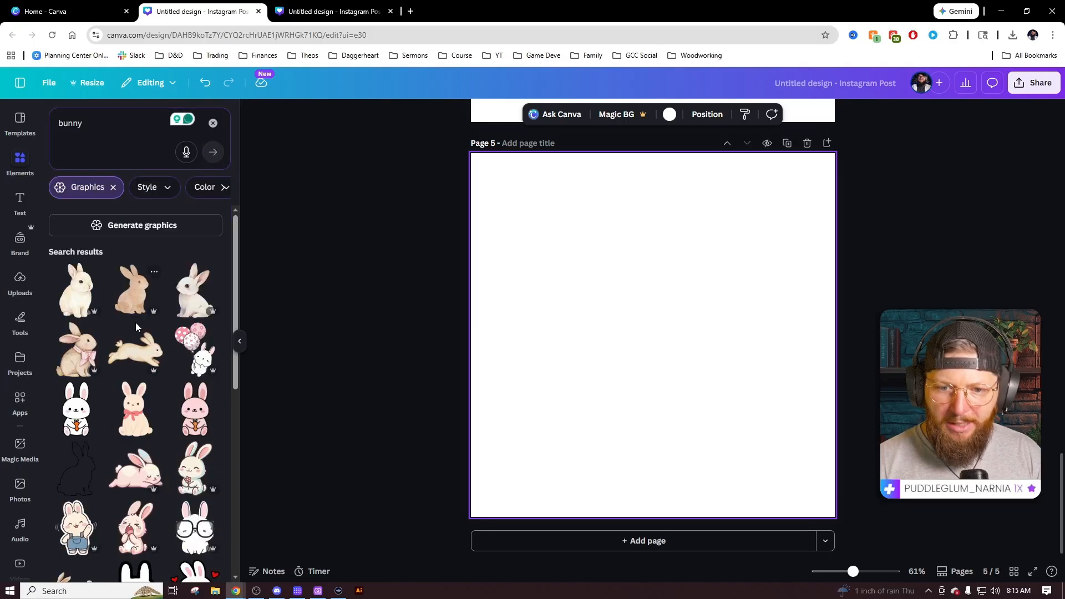
# Place the pink-and-black cartoon bunny head graphic onto page 5 and select it.
pyautogui.scroll(-3, 136, 326)
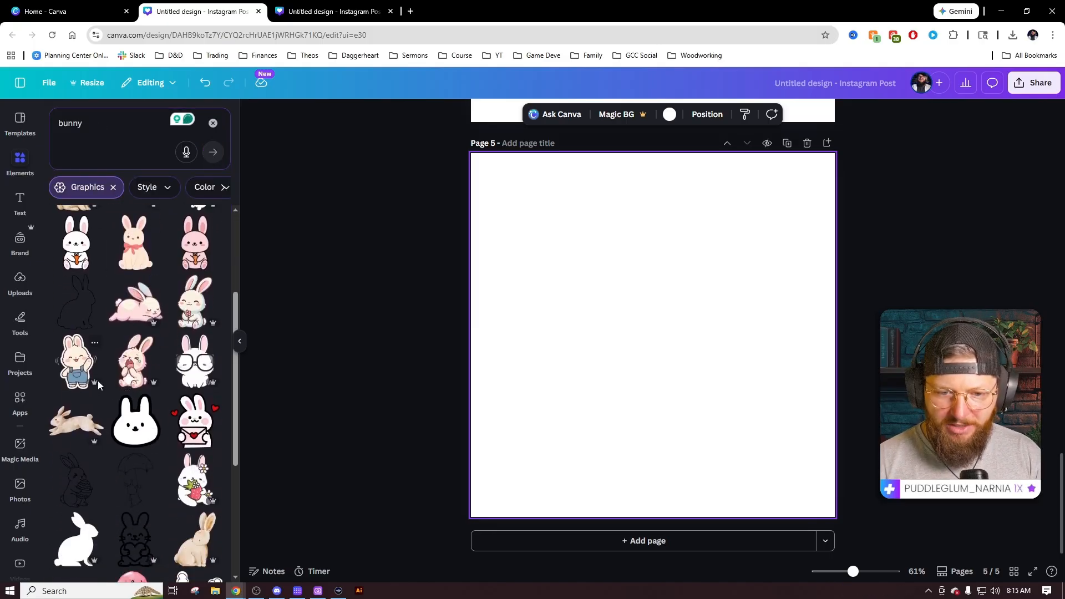
pyautogui.scroll(-3, 111, 385)
pyautogui.scroll(-2, 166, 394)
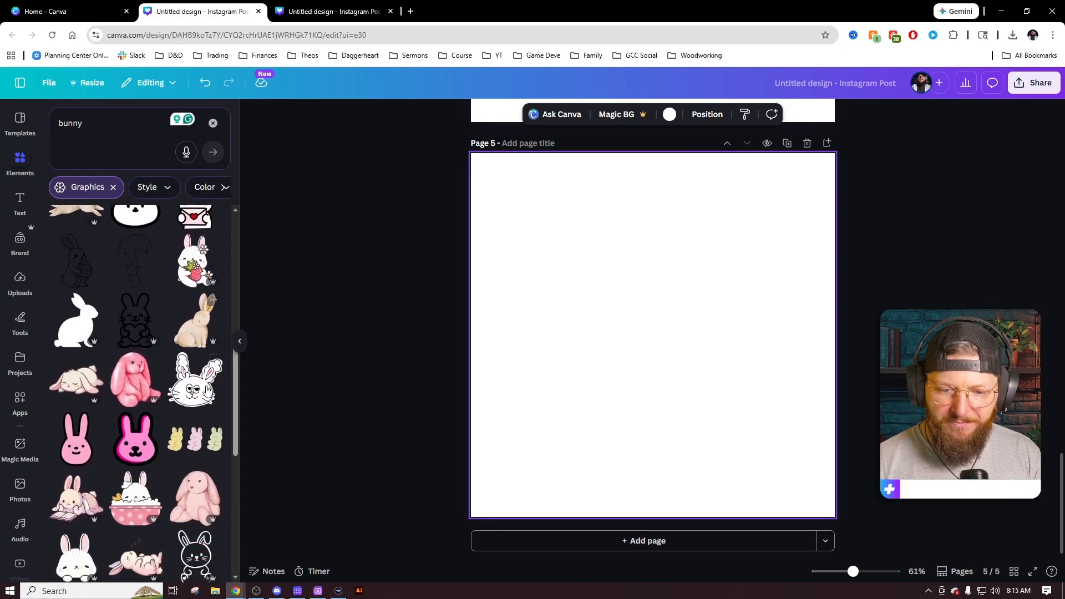
pyautogui.click(135, 394)
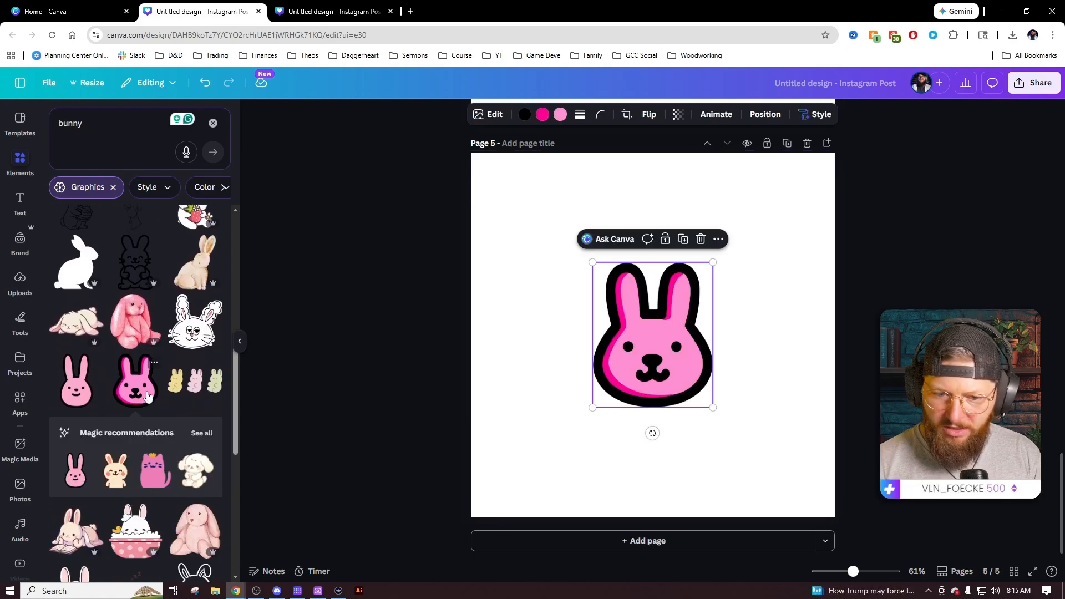
pyautogui.scroll(-3, 147, 391)
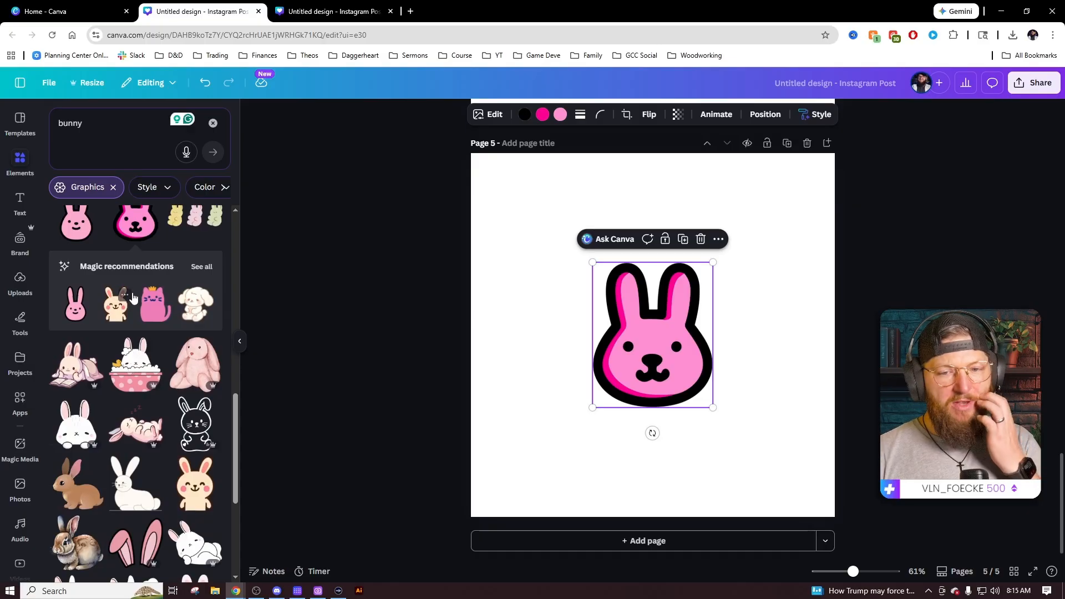
pyautogui.scroll(-5, 182, 307)
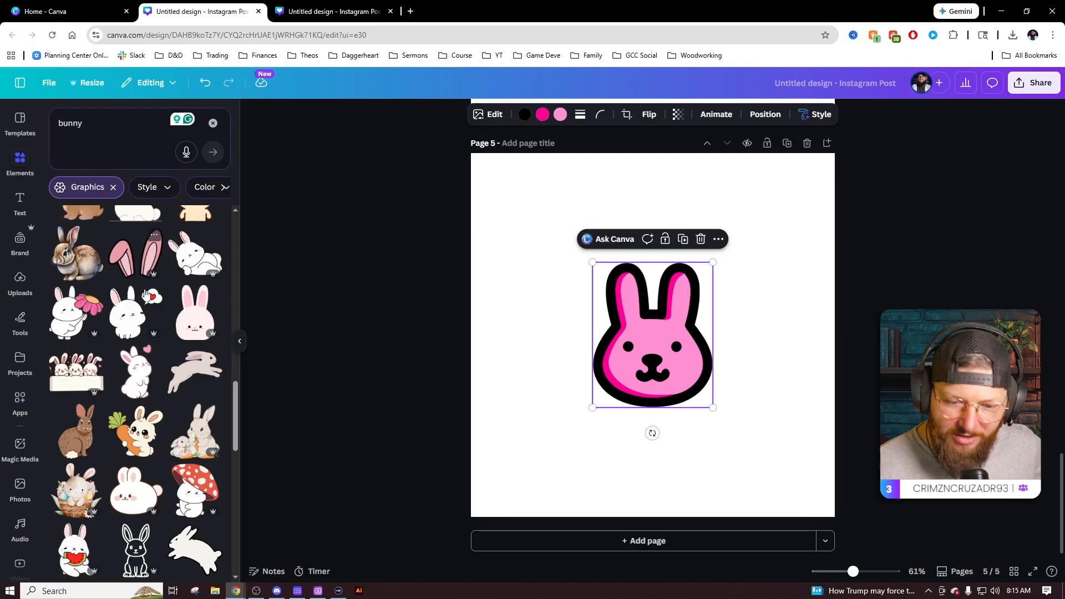
pyautogui.scroll(-10, 145, 294)
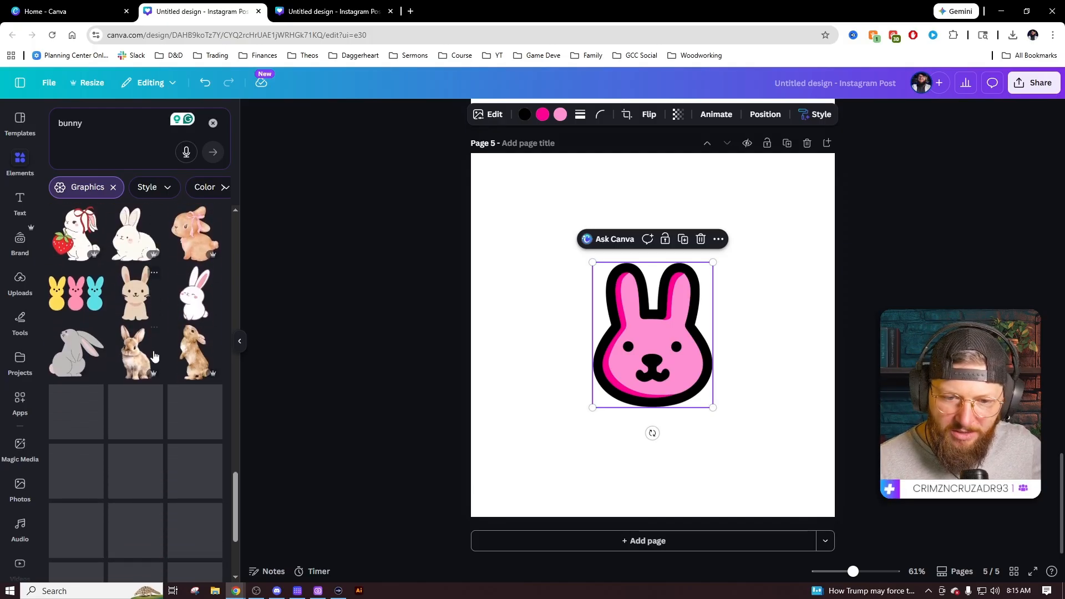
pyautogui.scroll(-5, 153, 352)
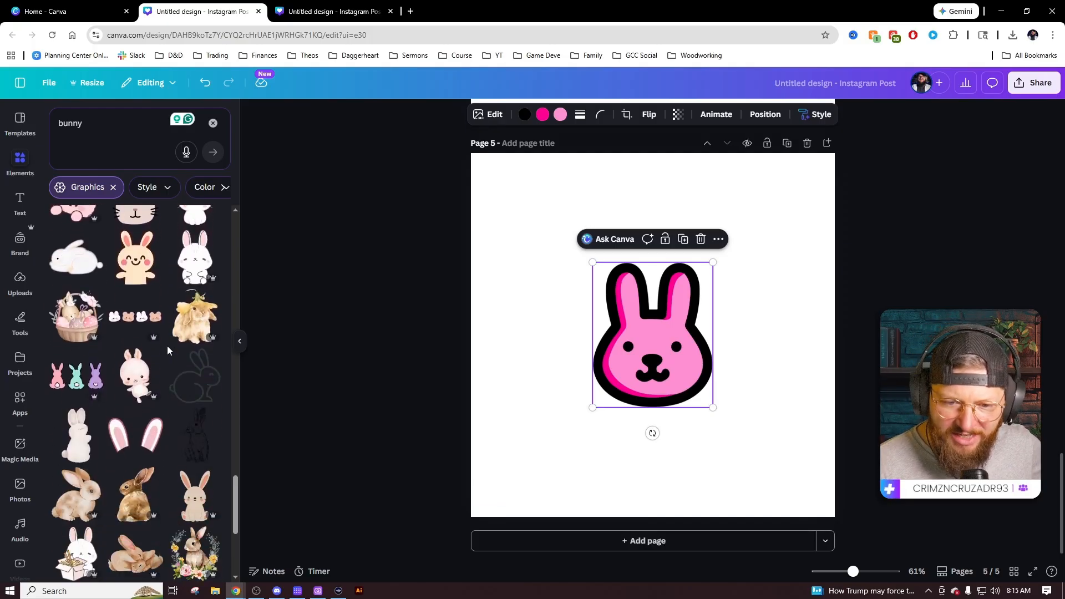
pyautogui.scroll(-5, 140, 359)
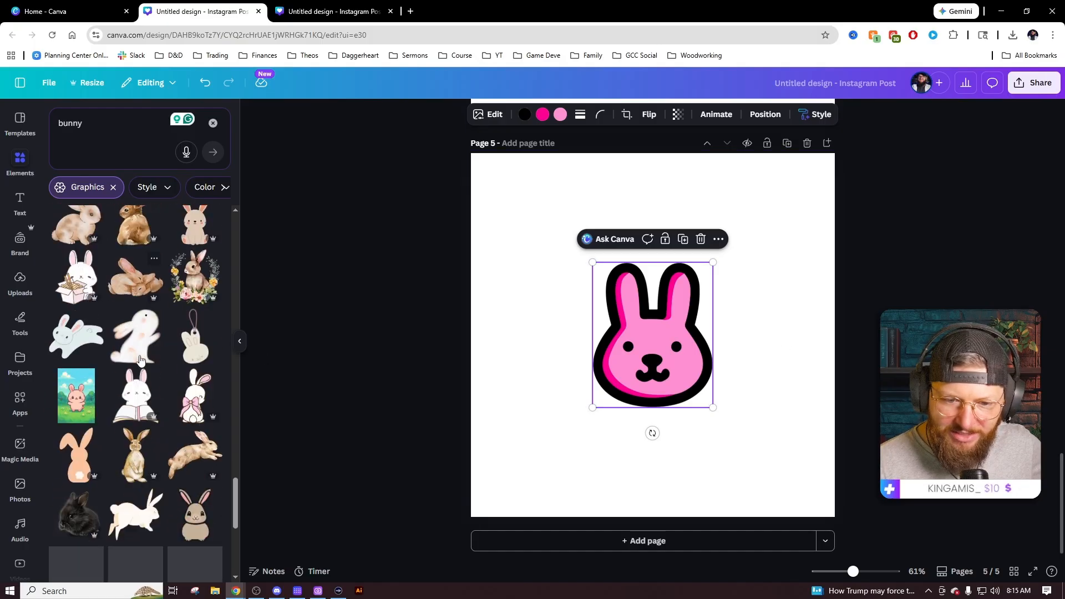
pyautogui.scroll(-4, 141, 359)
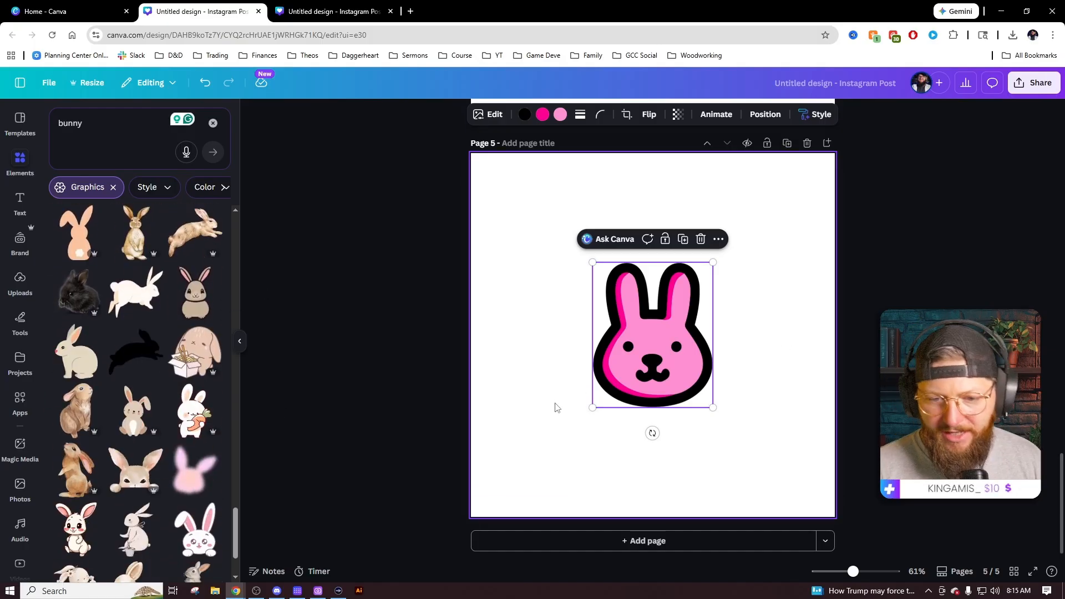
pyautogui.click(556, 408)
pyautogui.click(668, 330)
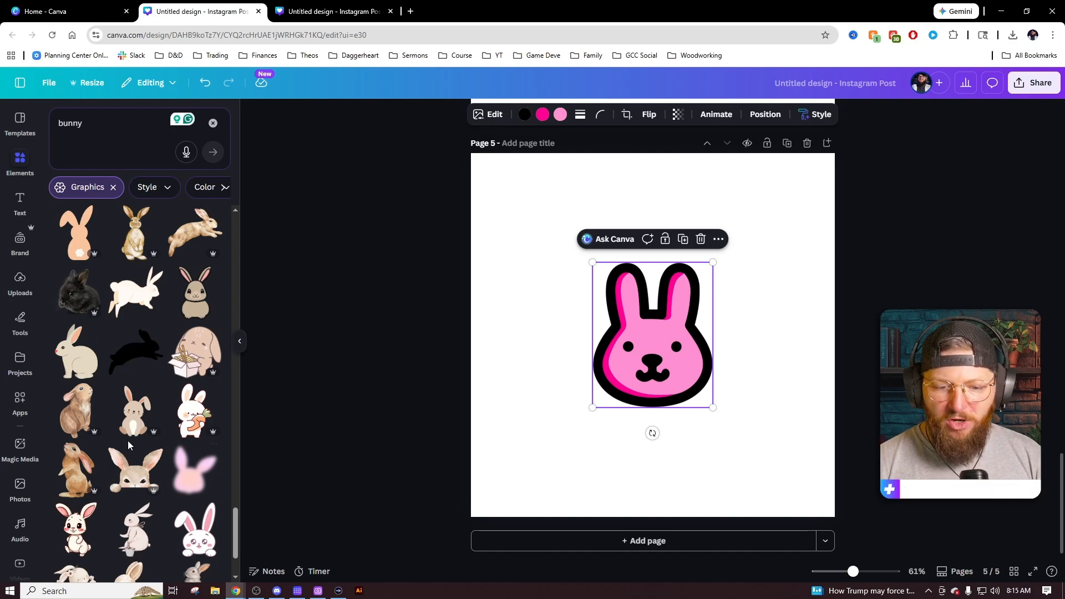
pyautogui.scroll(-10, 15, 430)
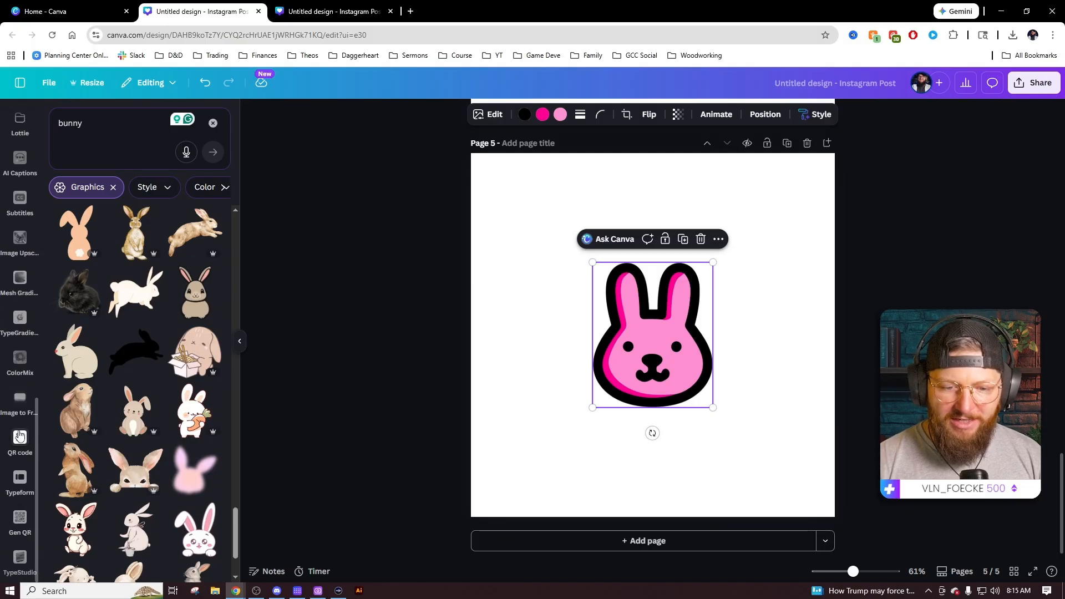
pyautogui.click(20, 559)
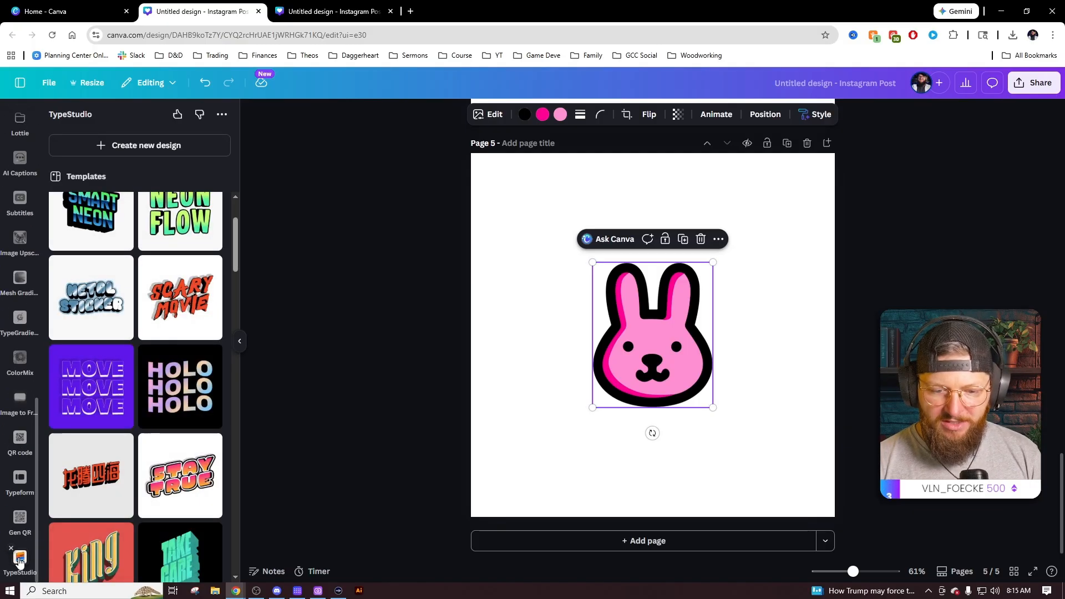
pyautogui.scroll(2, 164, 388)
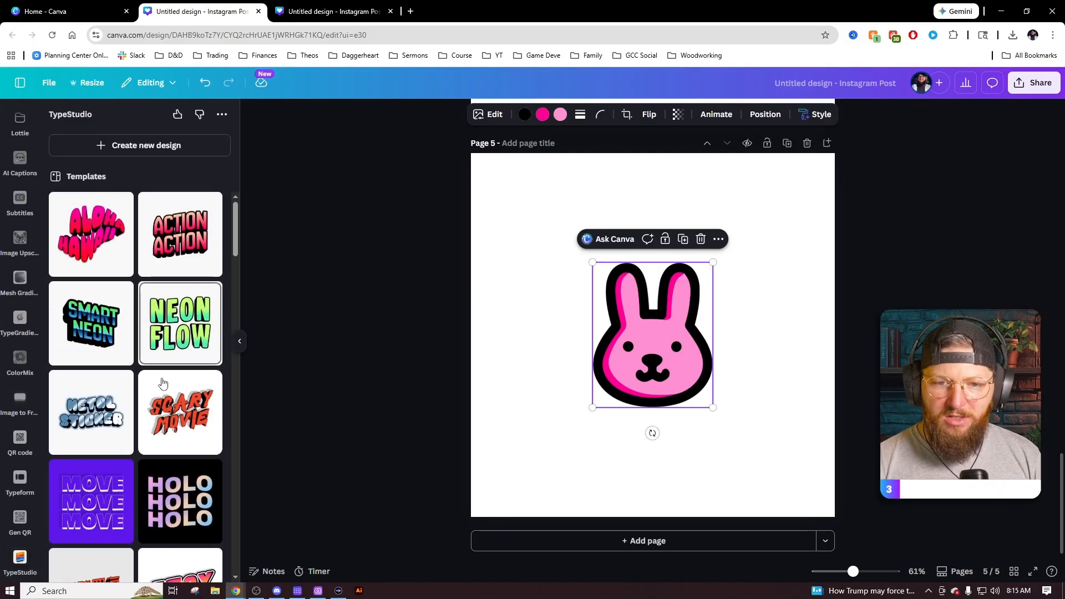
pyautogui.scroll(-3, 164, 387)
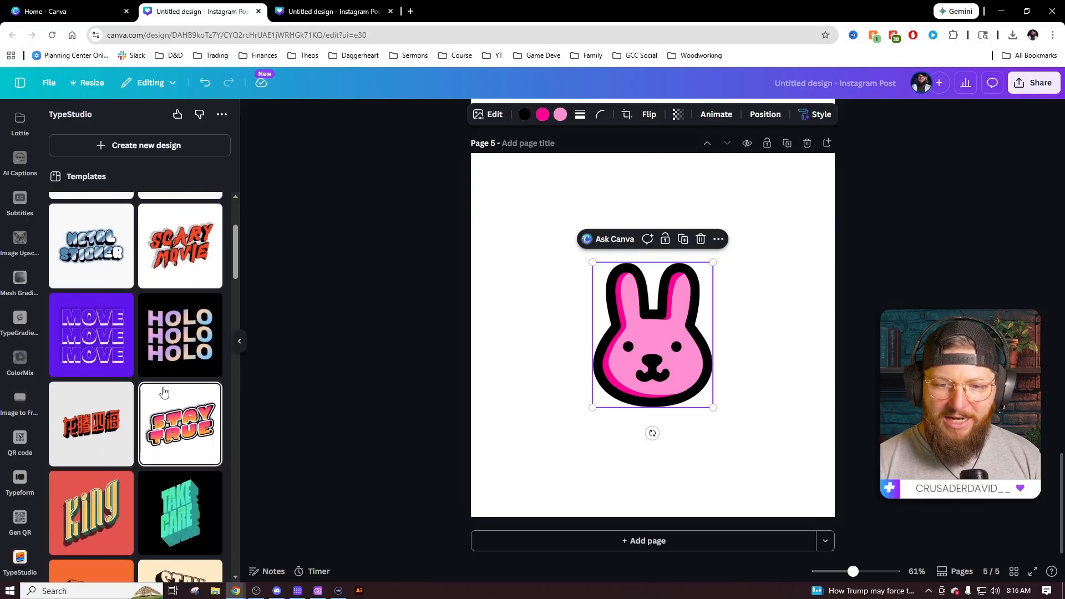
pyautogui.scroll(-5, 164, 392)
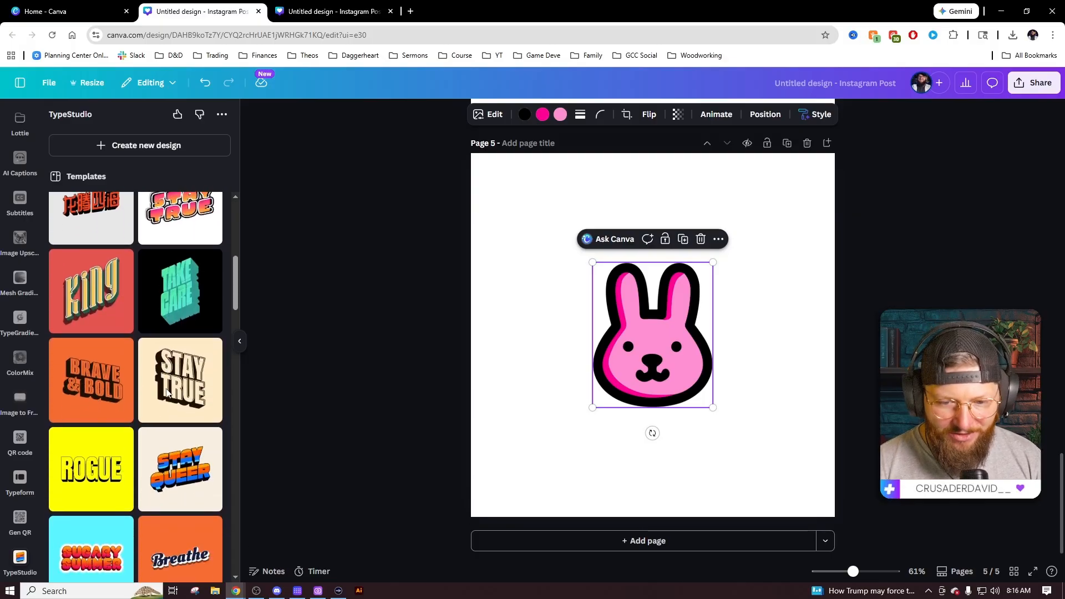
pyautogui.scroll(-3, 167, 392)
pyautogui.scroll(-5, 194, 303)
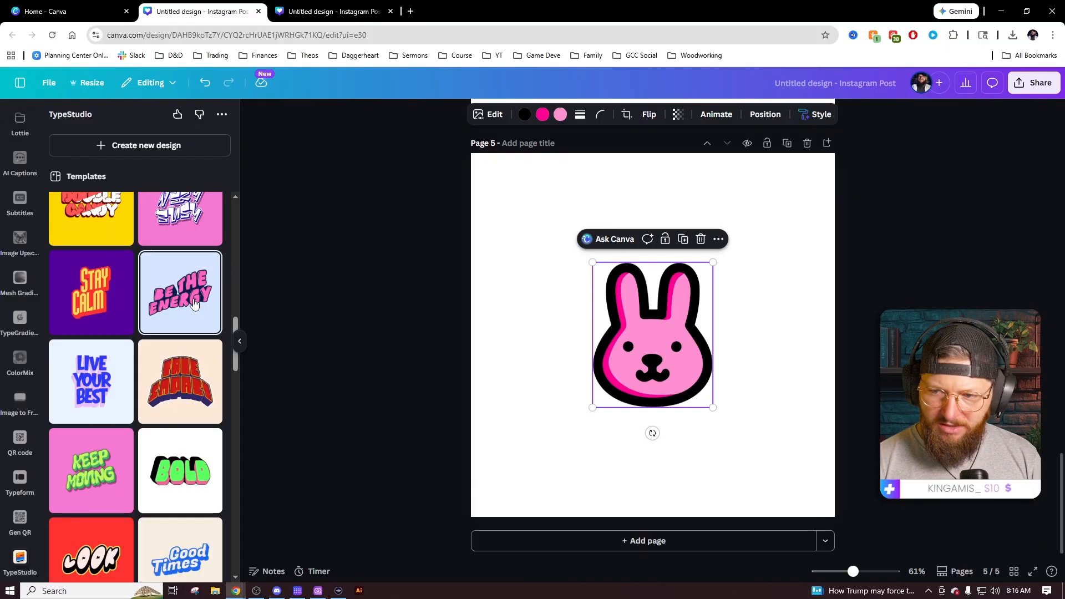
pyautogui.scroll(-2, 178, 361)
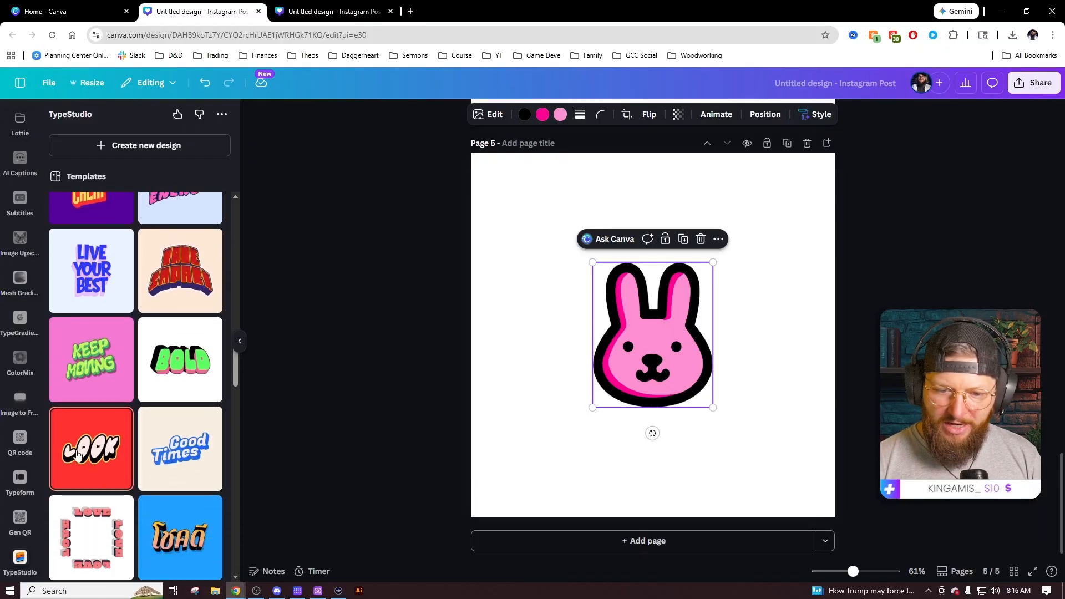
pyautogui.click(87, 455)
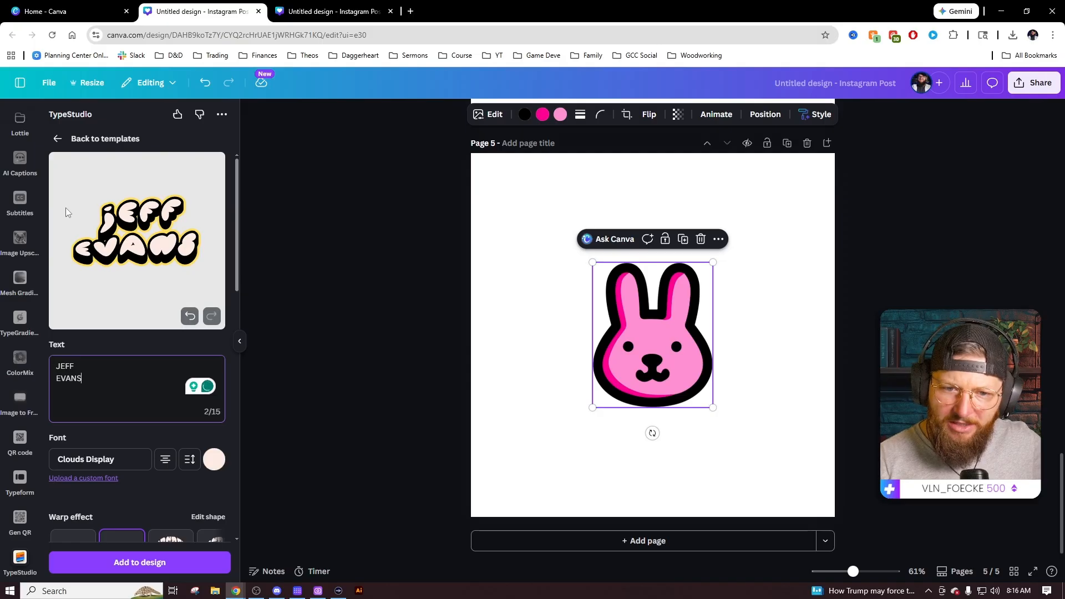
pyautogui.click(163, 465)
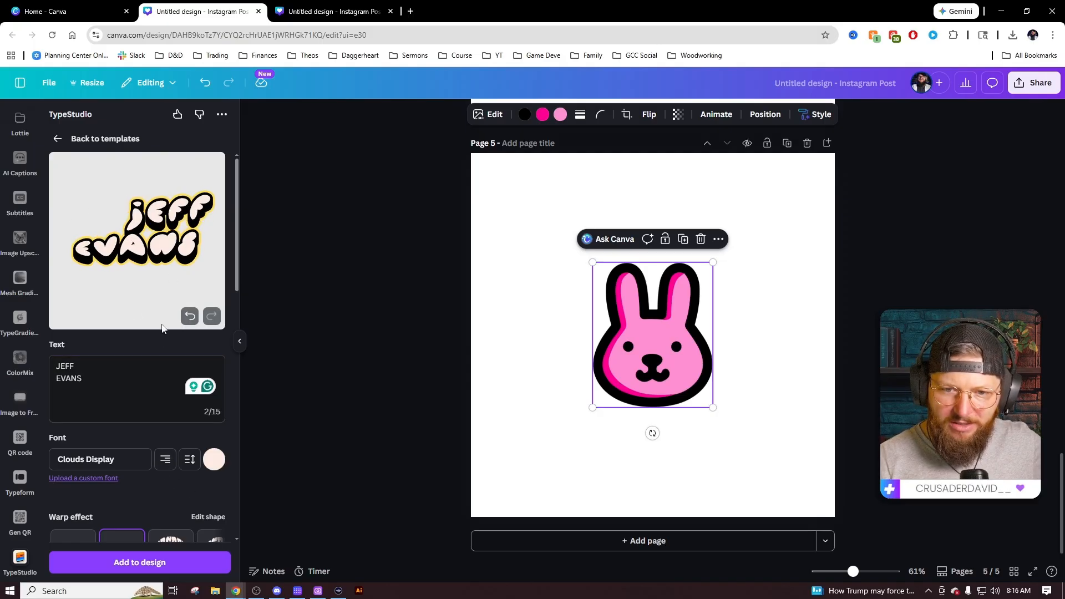
pyautogui.click(218, 457)
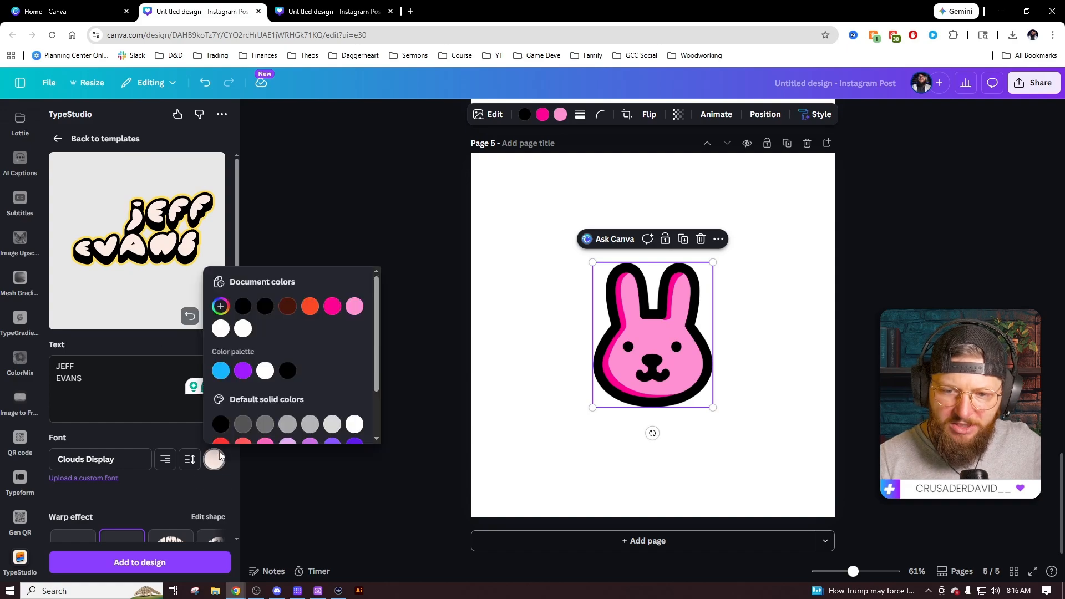
pyautogui.click(355, 306)
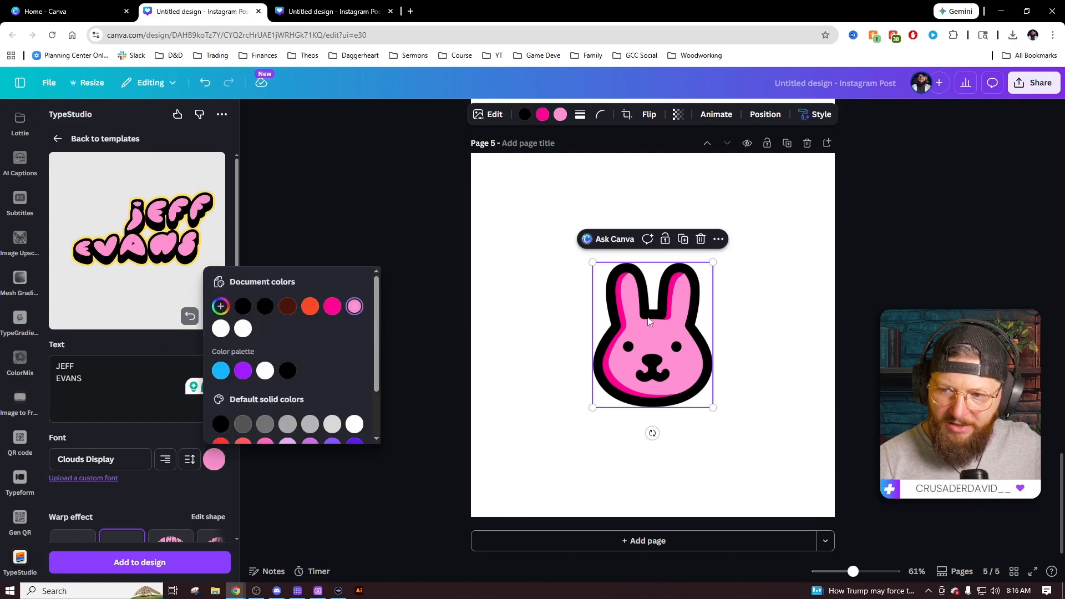
pyautogui.click(174, 435)
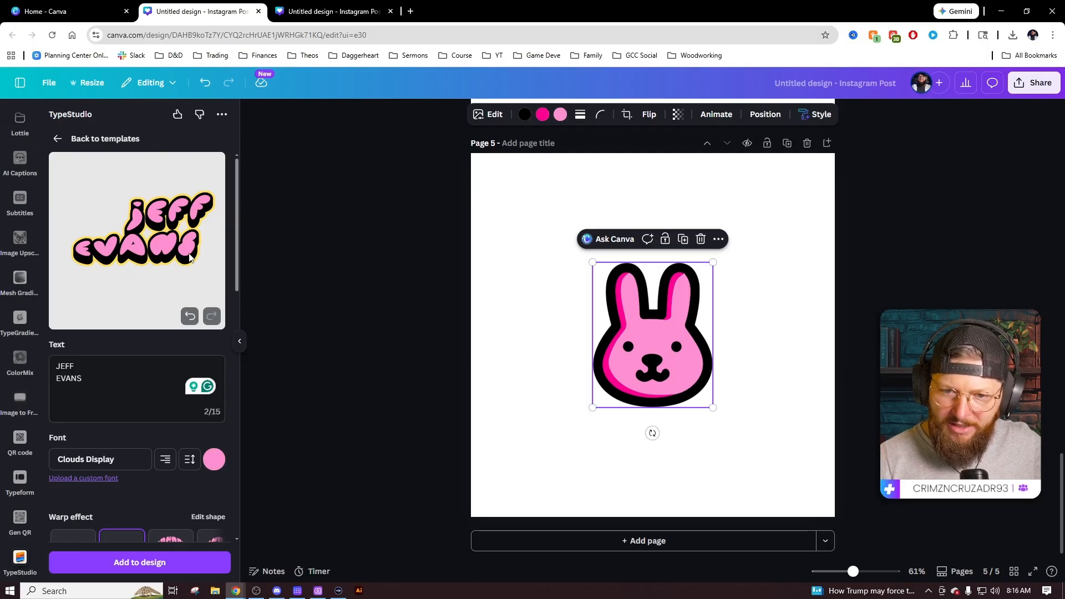
pyautogui.scroll(-6, 175, 354)
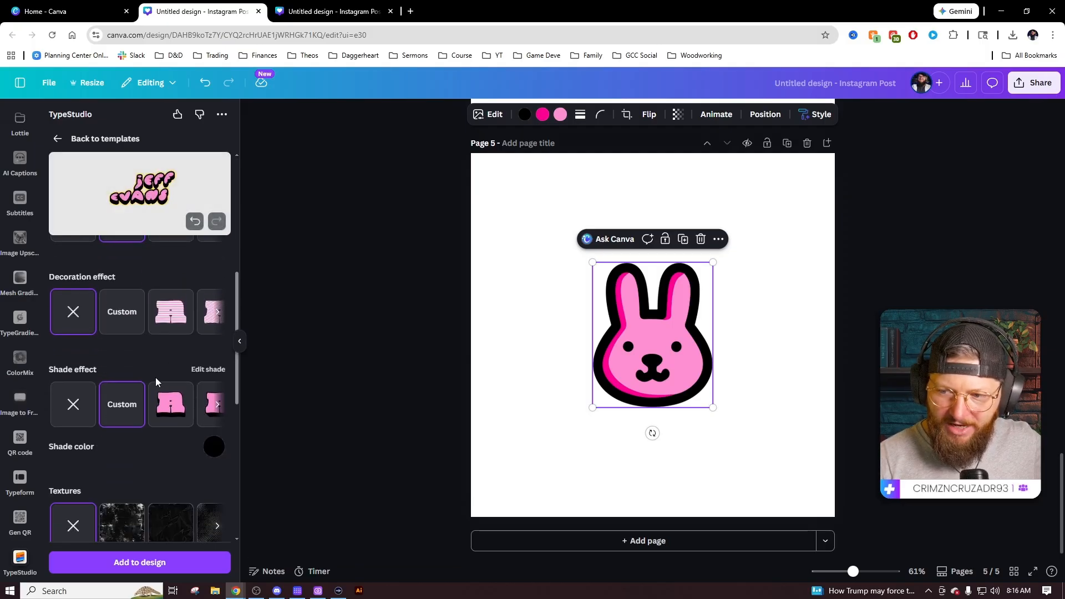
pyautogui.scroll(-5, 150, 379)
pyautogui.scroll(15, 178, 213)
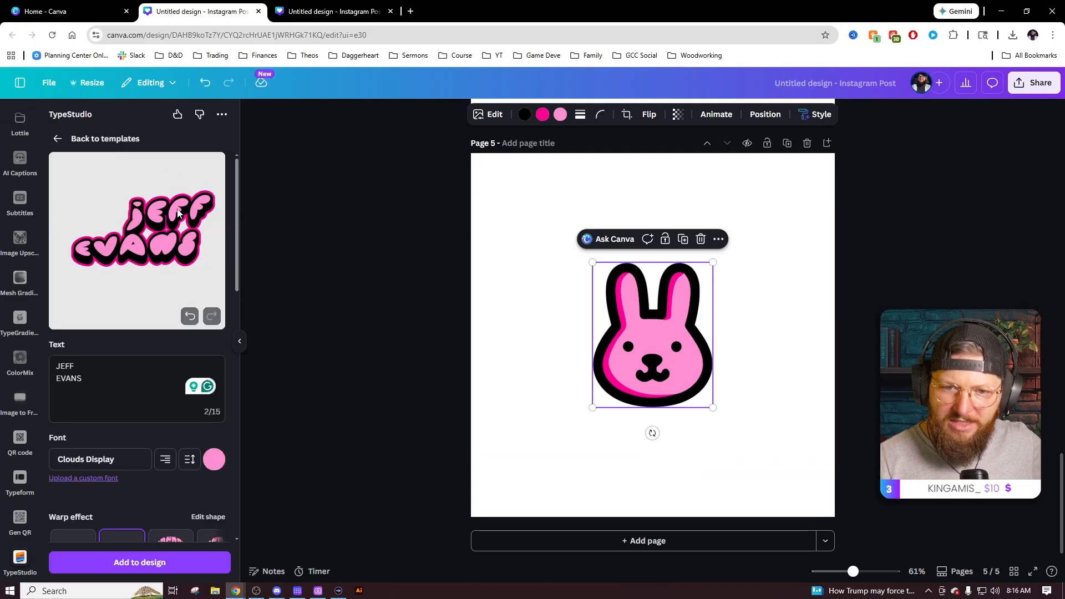
pyautogui.click(164, 463)
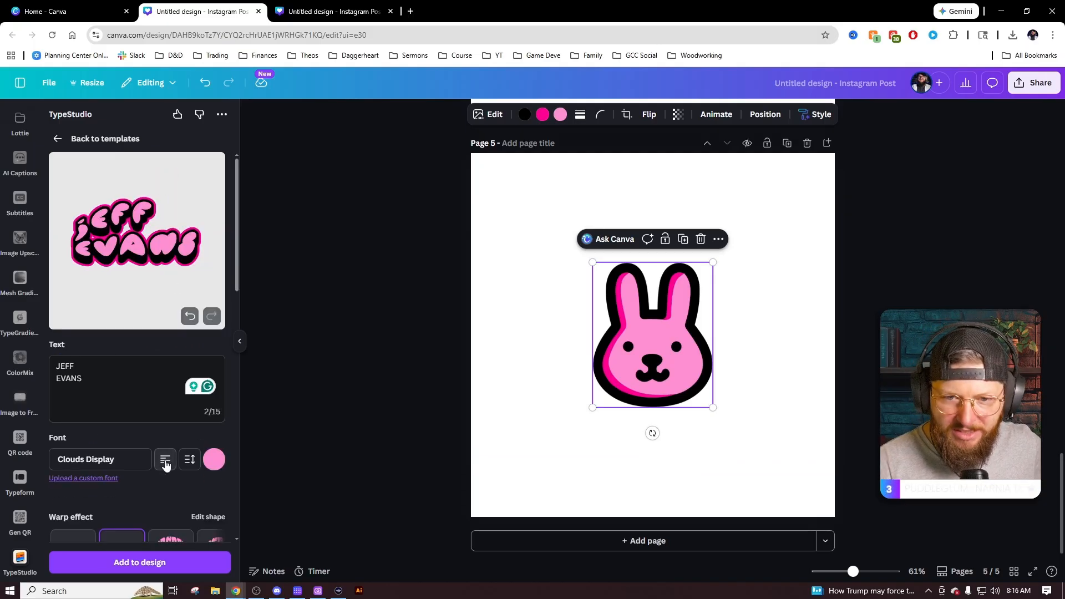
# Apply a gentle arch warp and add the lettering to page 5.
pyautogui.scroll(-2, 137, 478)
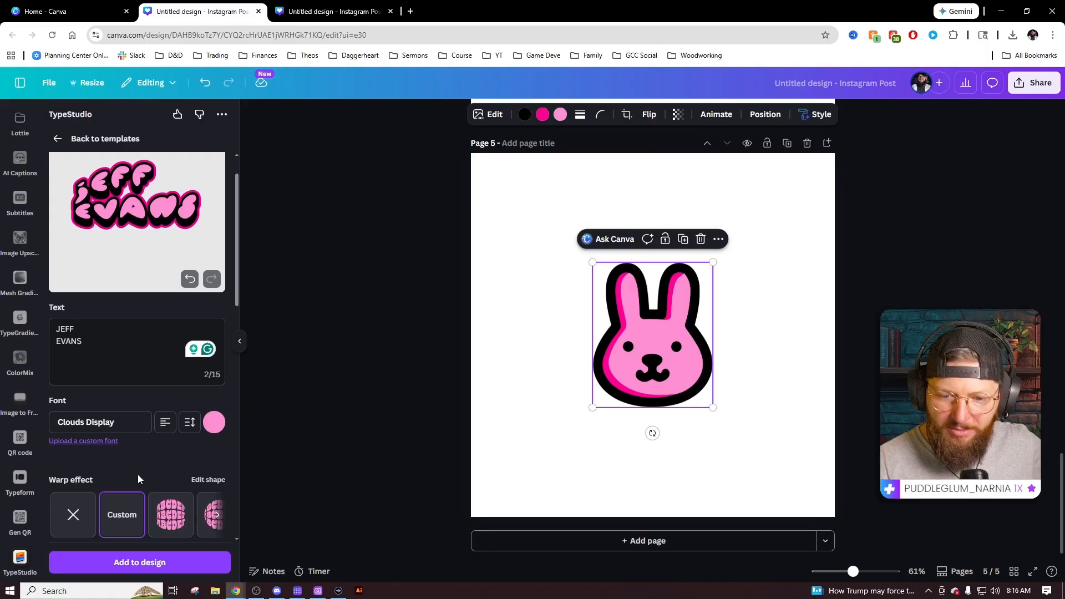
pyautogui.click(172, 443)
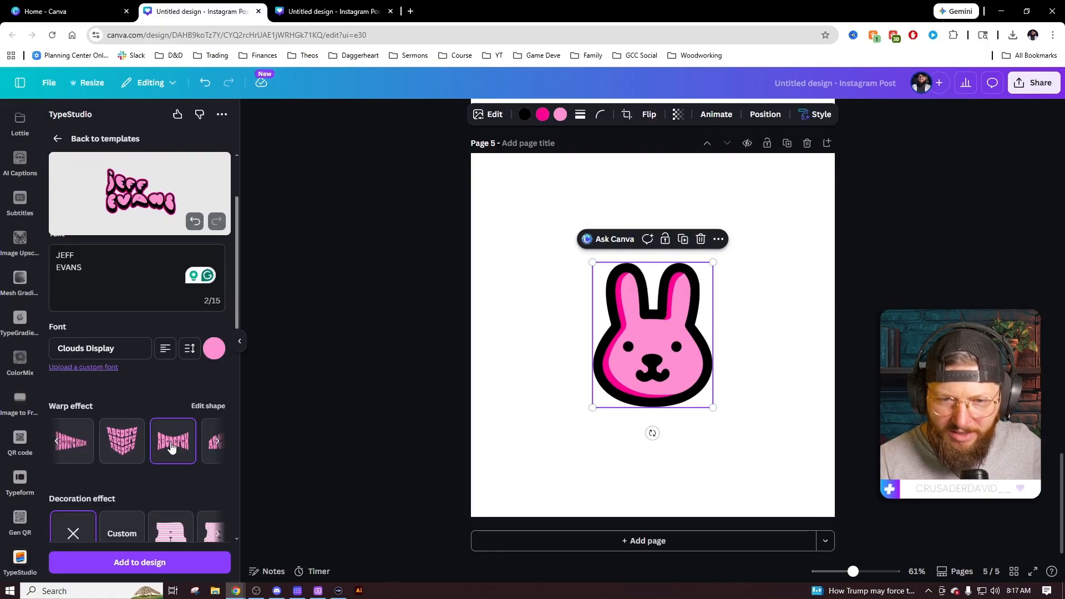
pyautogui.click(221, 445)
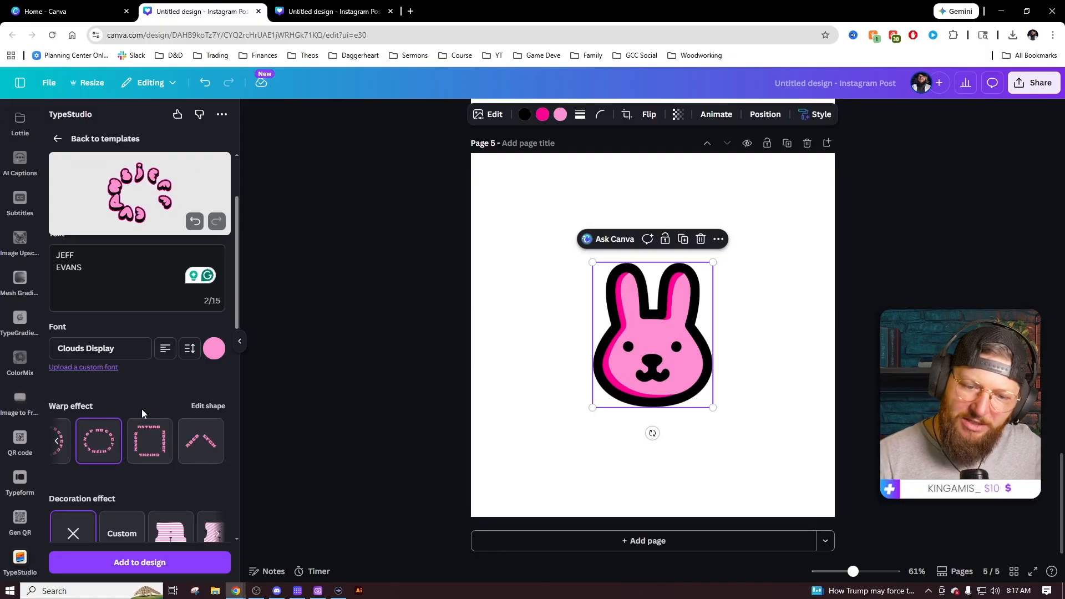
pyautogui.click(214, 442)
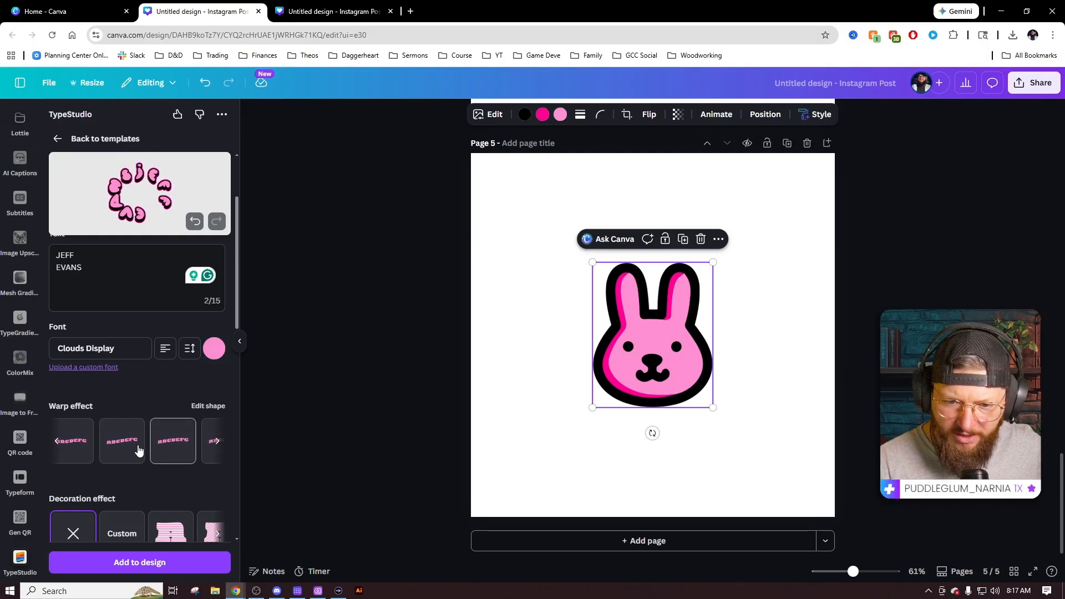
pyautogui.click(170, 448)
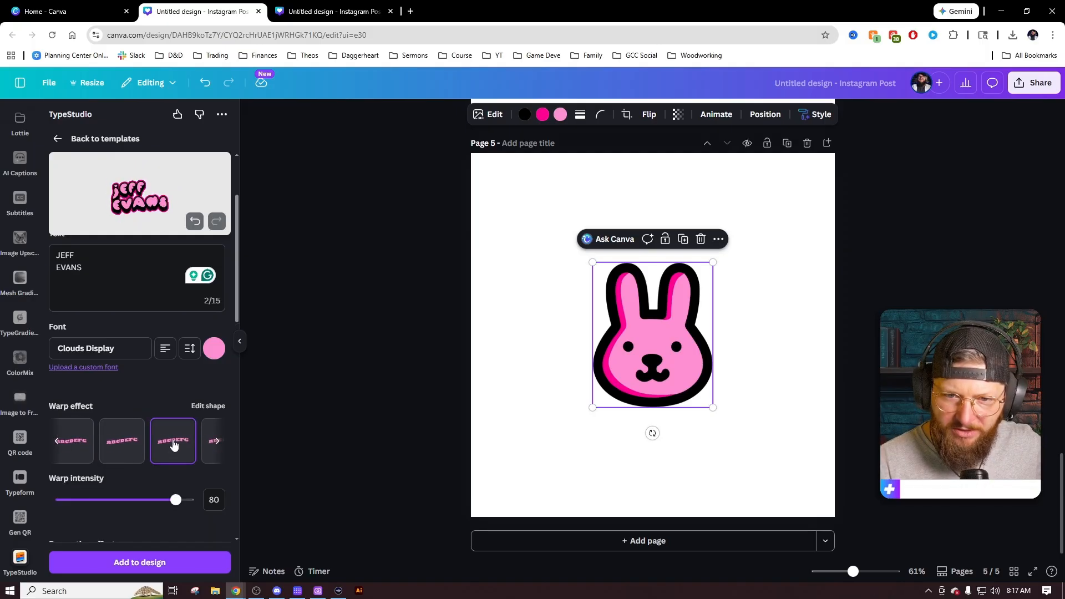
pyautogui.click(160, 562)
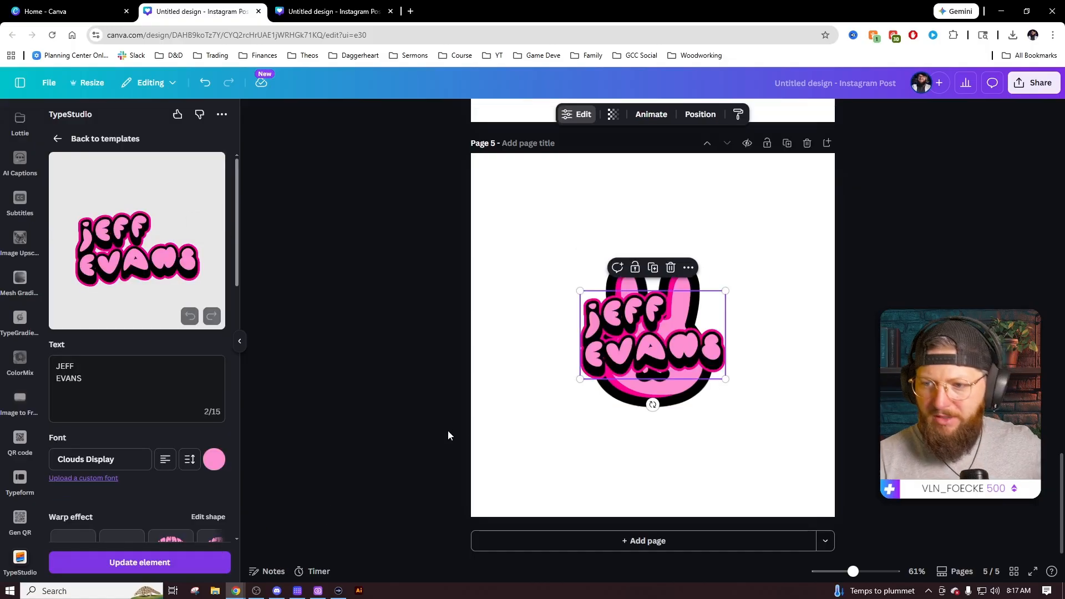
pyautogui.moveTo(636, 354); pyautogui.dragTo(544, 401)
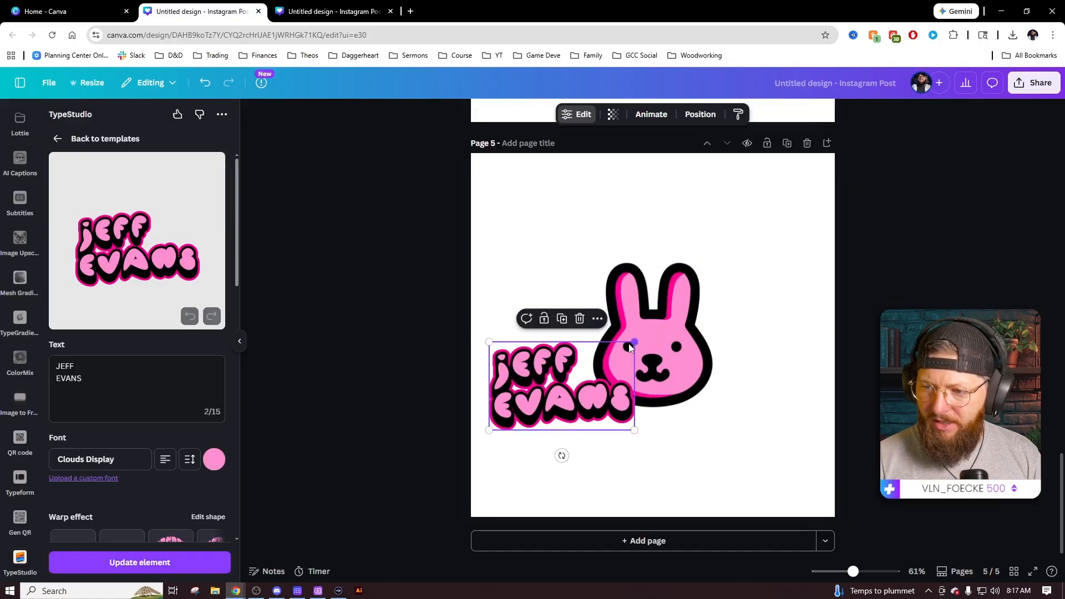
pyautogui.moveTo(633, 344); pyautogui.dragTo(781, 273)
pyautogui.moveTo(737, 346); pyautogui.dragTo(738, 384)
# Shrink the bunny, tilt it about 13° beside JEFF, then shift both up-right together.
pyautogui.moveTo(688, 276); pyautogui.dragTo(756, 265)
pyautogui.moveTo(732, 301); pyautogui.dragTo(738, 282)
pyautogui.moveTo(714, 383); pyautogui.dragTo(695, 383)
pyautogui.moveTo(736, 279); pyautogui.dragTo(740, 277)
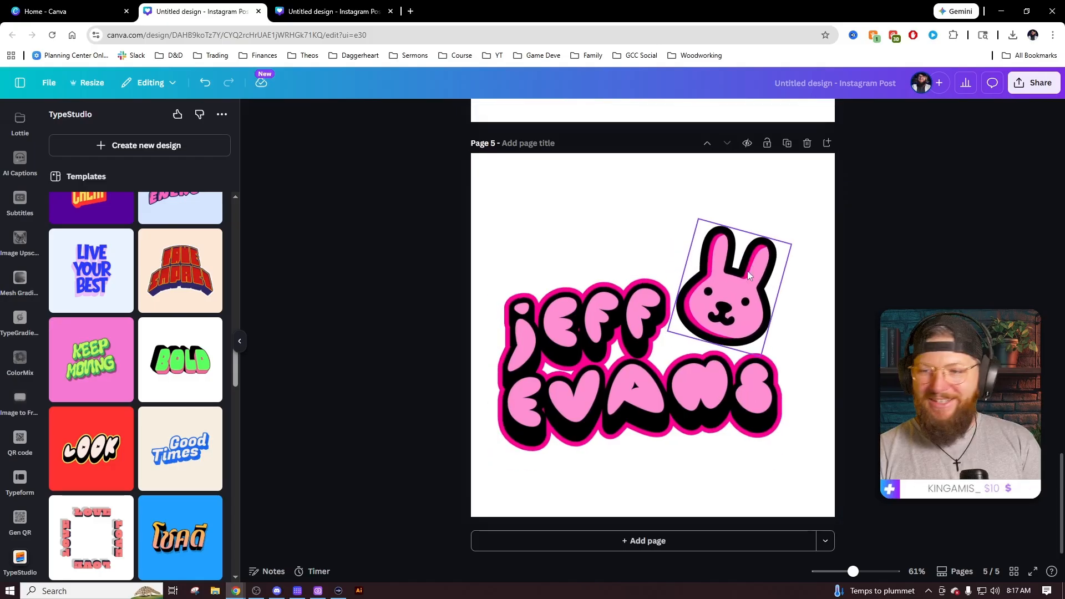
pyautogui.moveTo(777, 272); pyautogui.dragTo(763, 290)
pyautogui.click(852, 289)
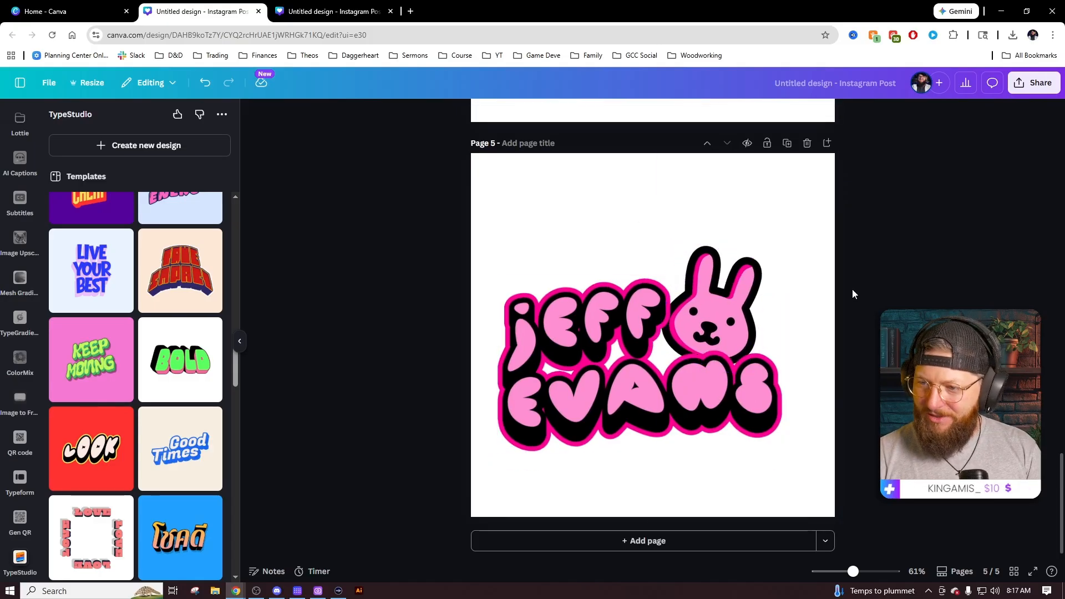
pyautogui.click(711, 271)
pyautogui.keyDown('shift'); pyautogui.click(601, 323); pyautogui.keyUp('shift')
pyautogui.moveTo(601, 323); pyautogui.dragTo(607, 306)
pyautogui.click(853, 348)
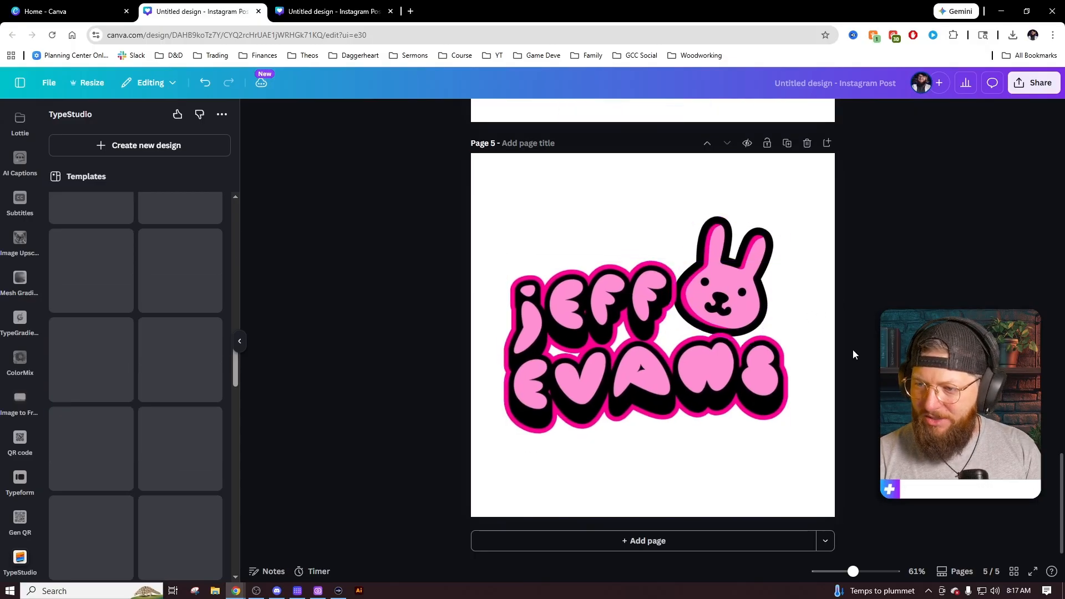
pyautogui.scroll(10, 750, 394)
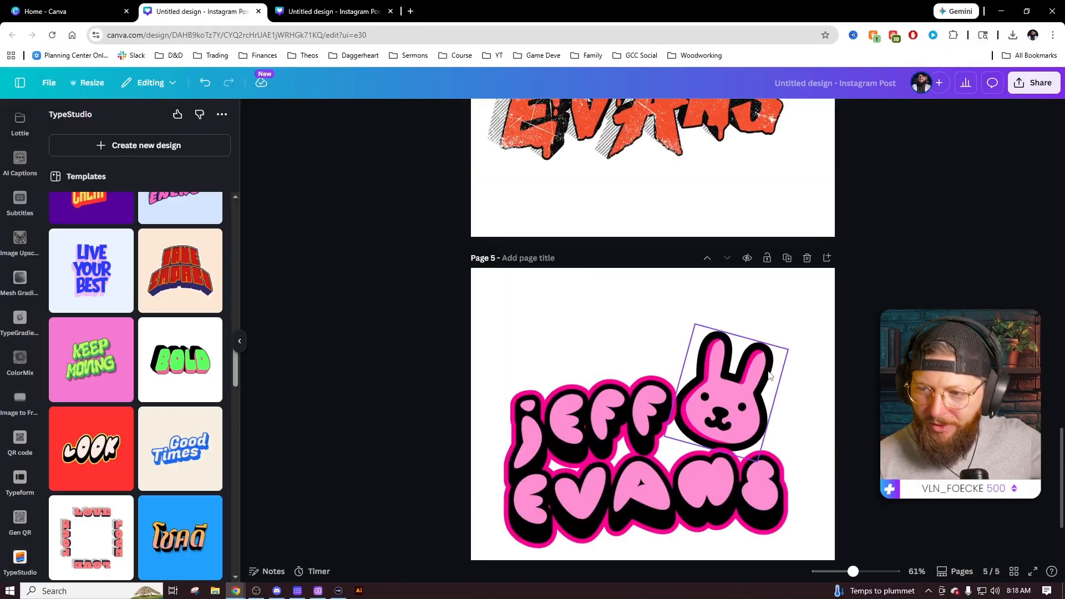
pyautogui.scroll(15, 722, 309)
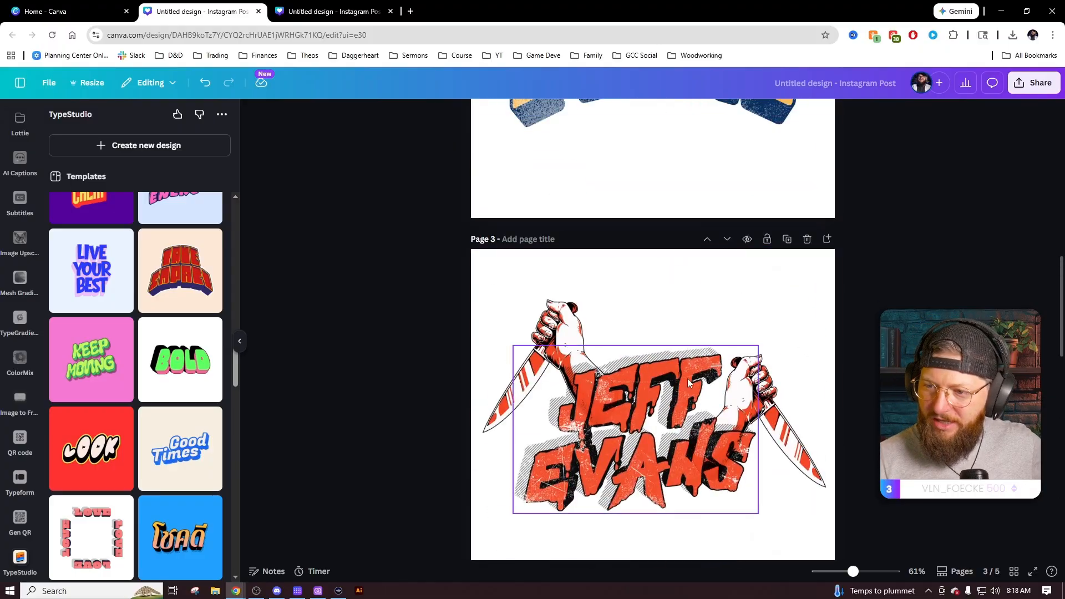
pyautogui.scroll(2, 693, 390)
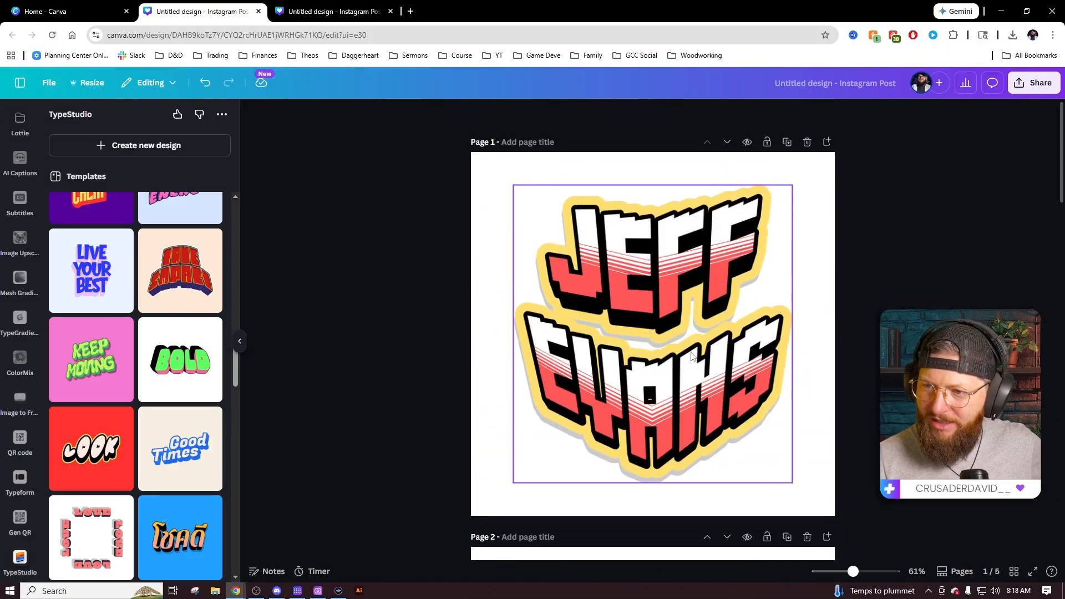
pyautogui.scroll(-1, 770, 340)
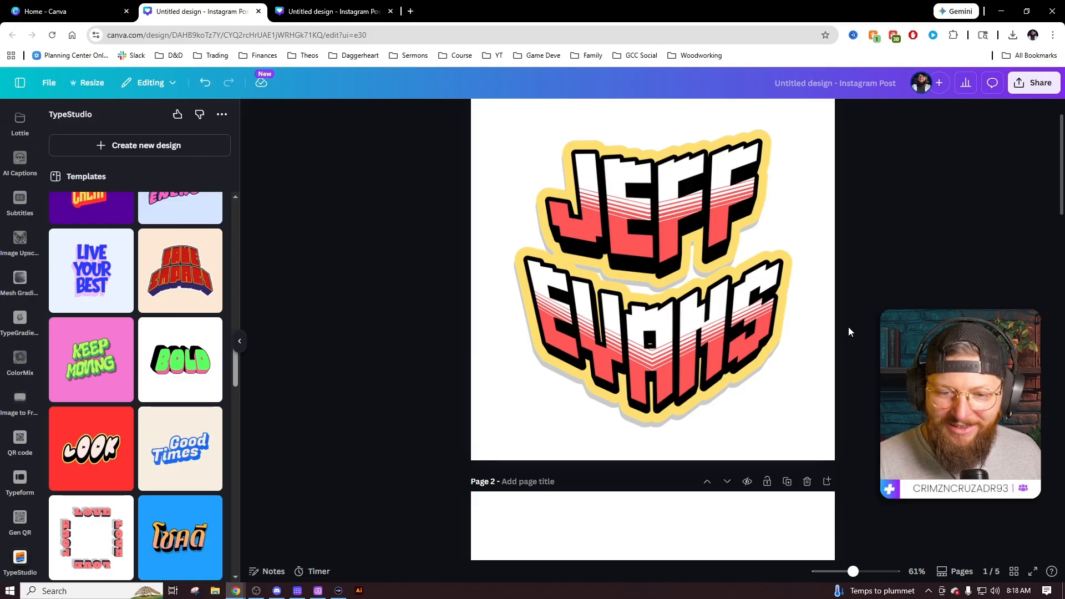
pyautogui.scroll(-8, 743, 369)
pyautogui.scroll(-10, 735, 392)
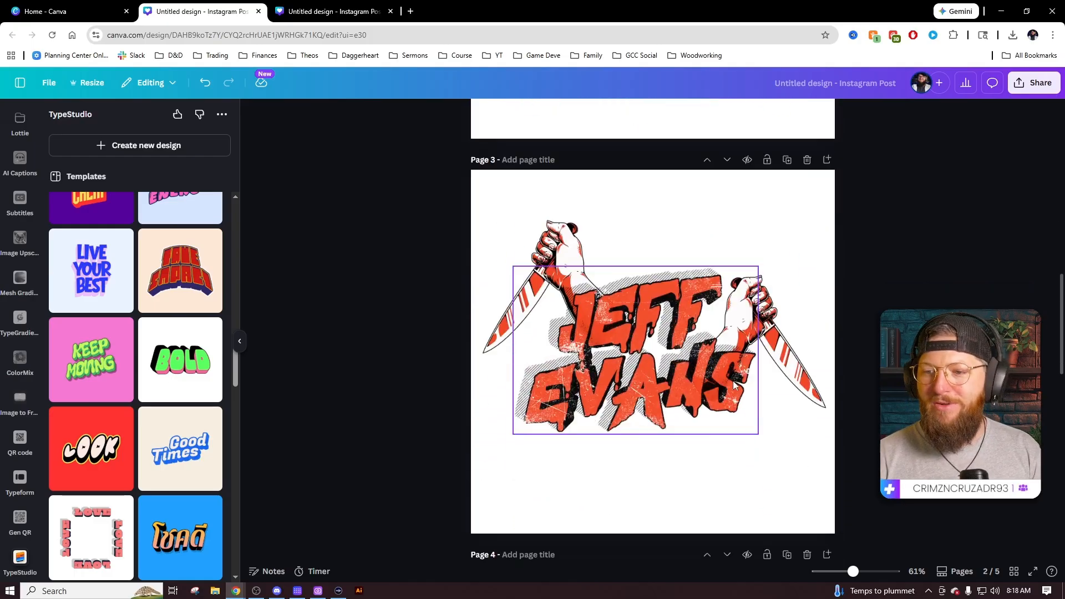
pyautogui.scroll(-10, 777, 394)
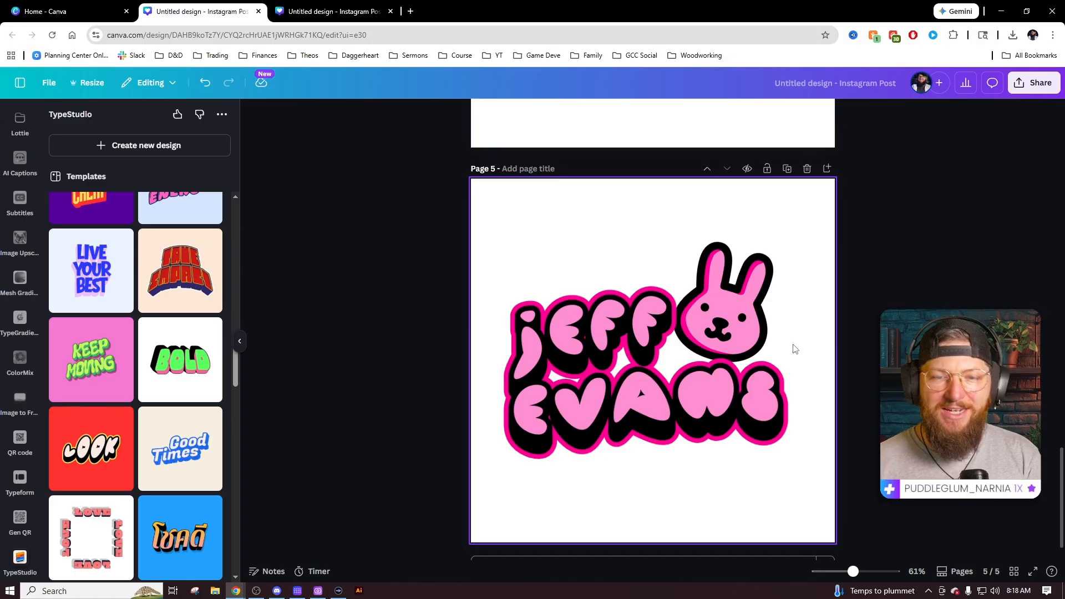
pyautogui.moveTo(853, 571); pyautogui.dragTo(817, 574)
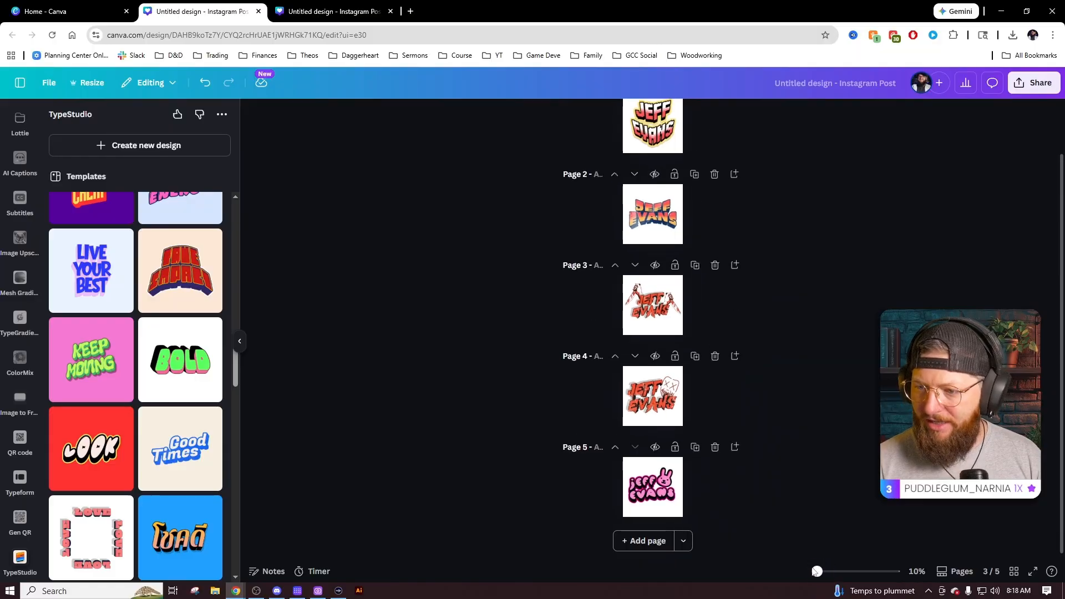
pyautogui.scroll(1, 820, 527)
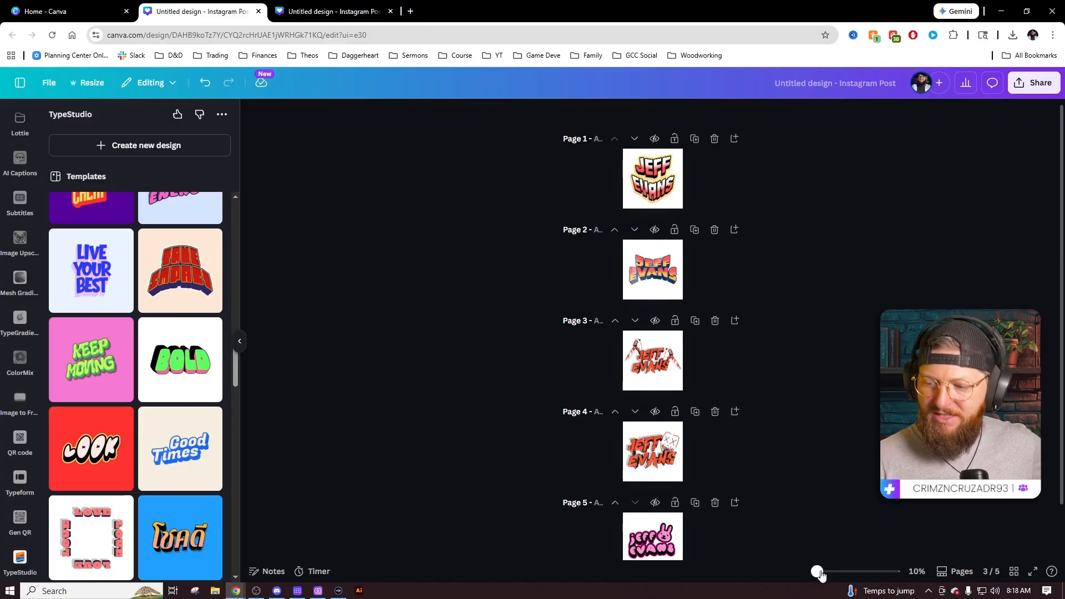
pyautogui.moveTo(821, 575); pyautogui.dragTo(857, 575)
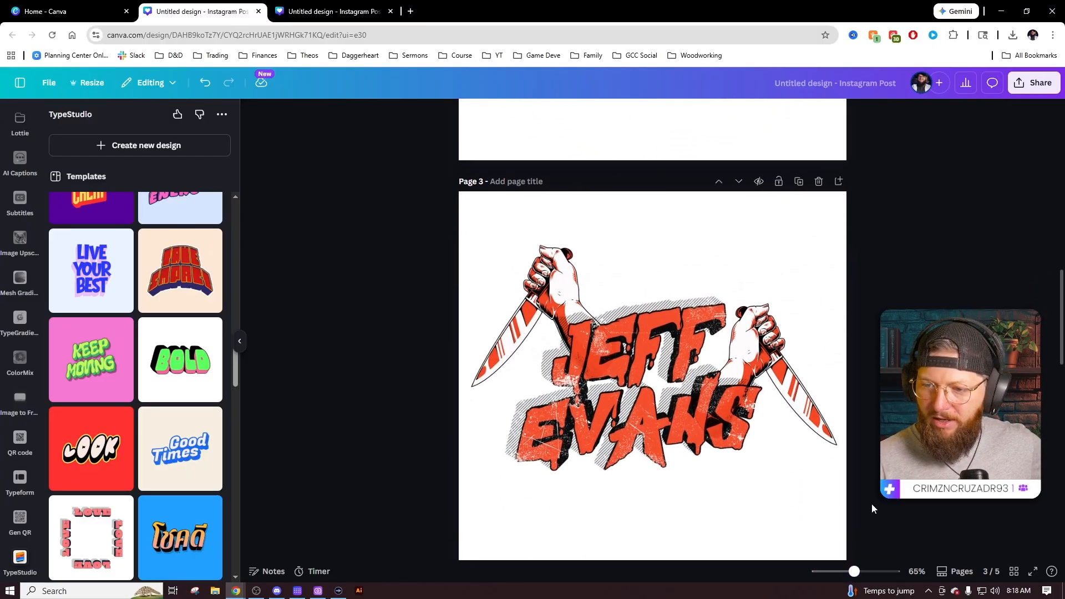
pyautogui.scroll(-1, 871, 504)
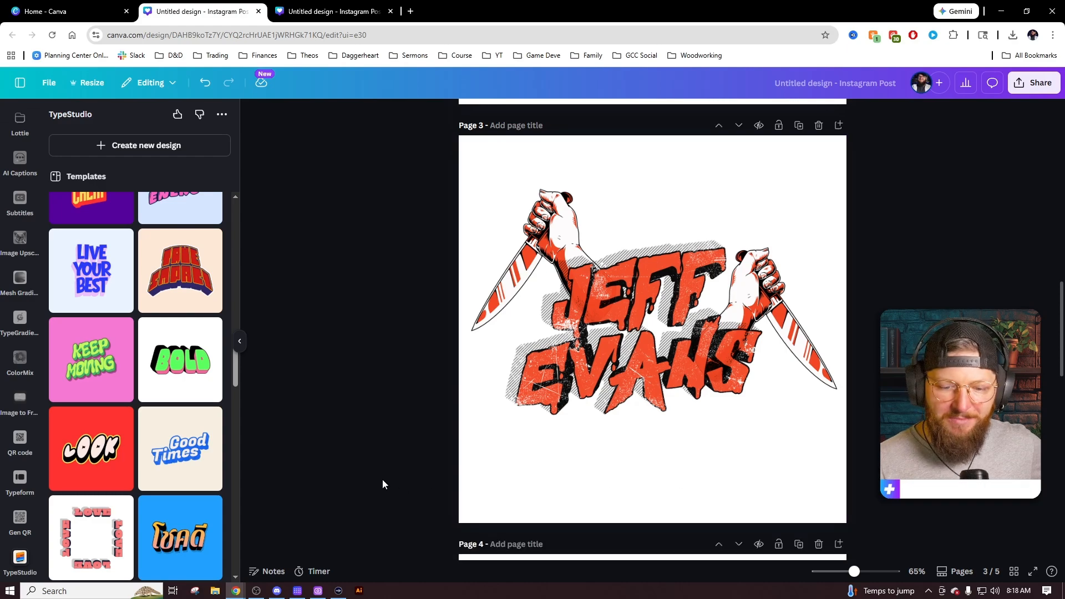